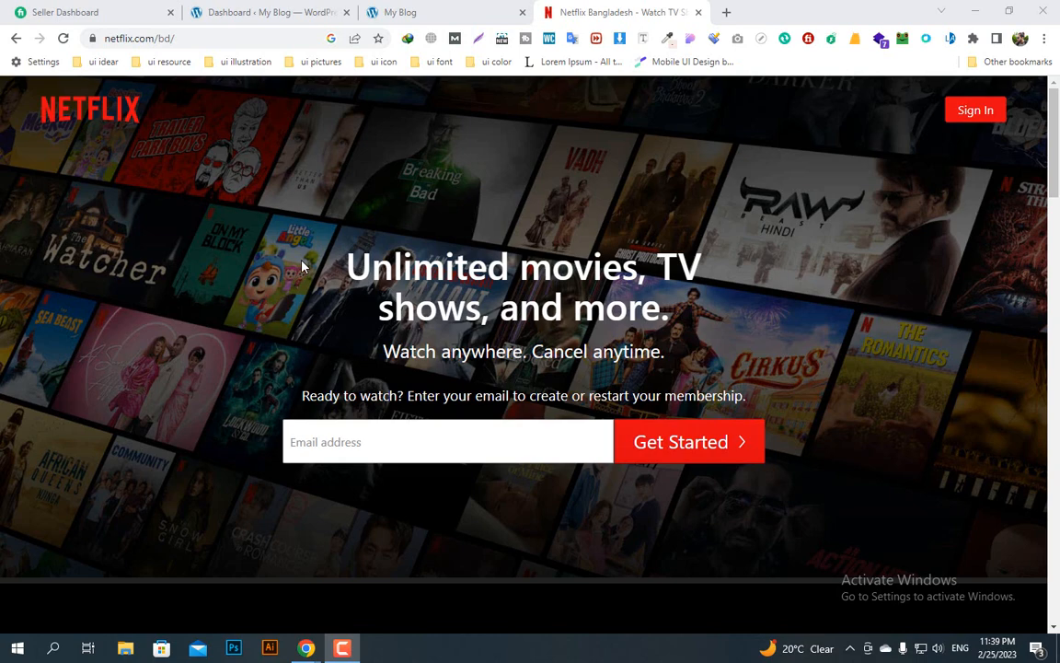
- In the WordPress dashboard of My Blog, search for new plugins with the keyword "ultimate membership"
click(257, 9)
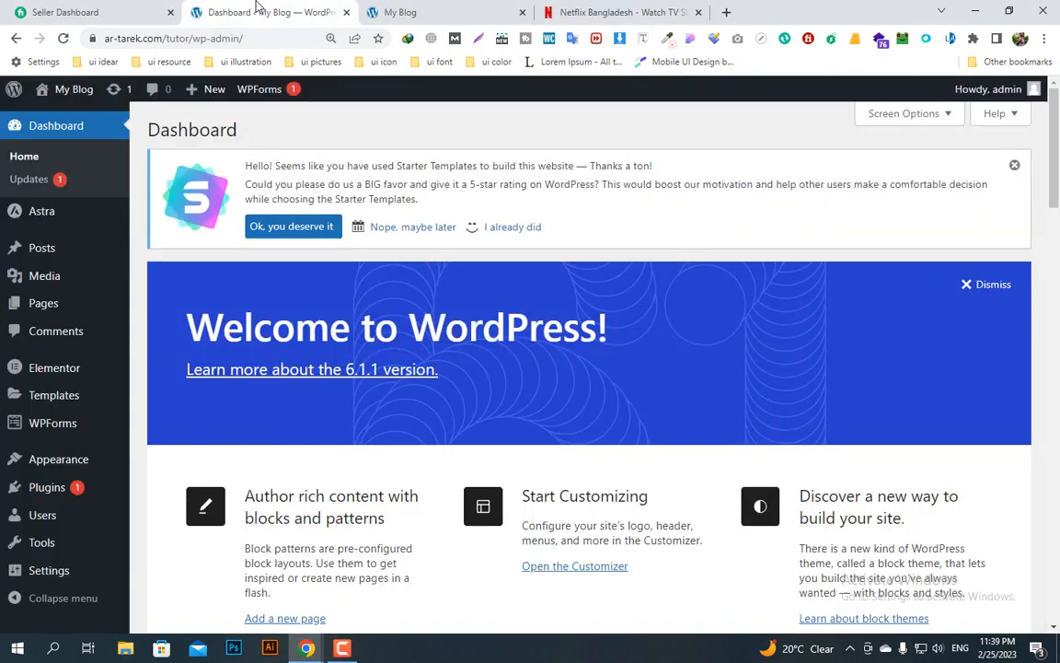
click(420, 9)
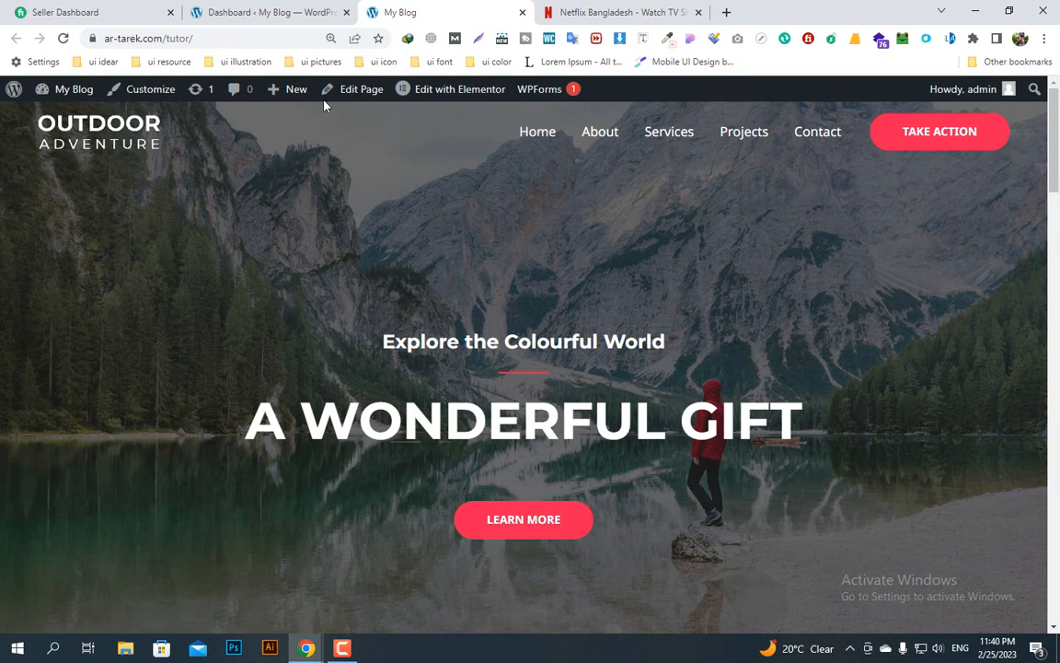
click(276, 10)
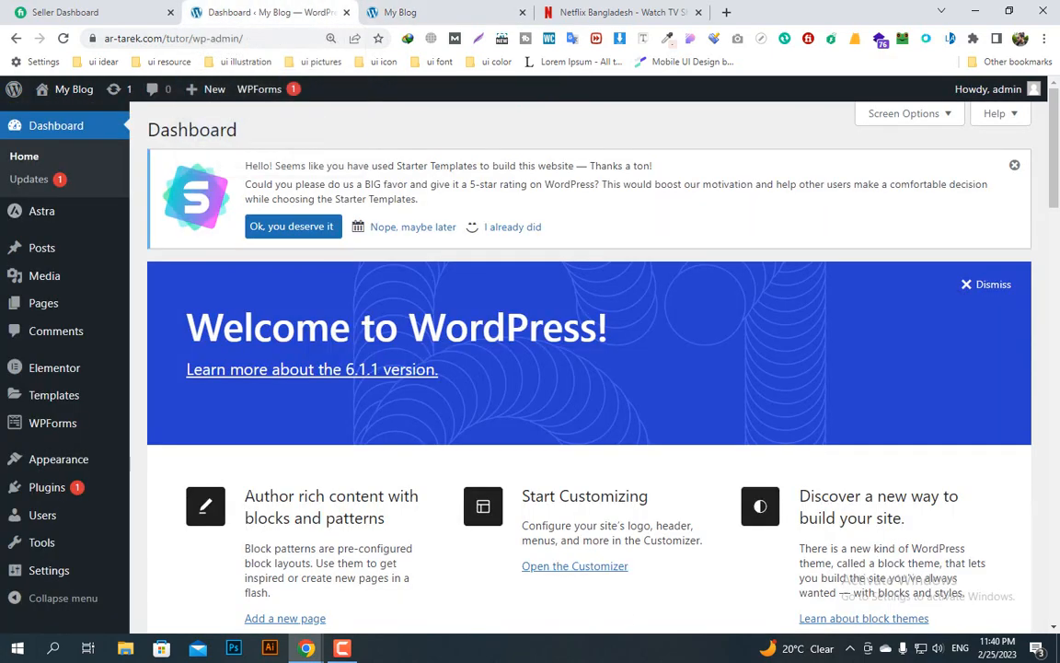
mouse_move(57, 516)
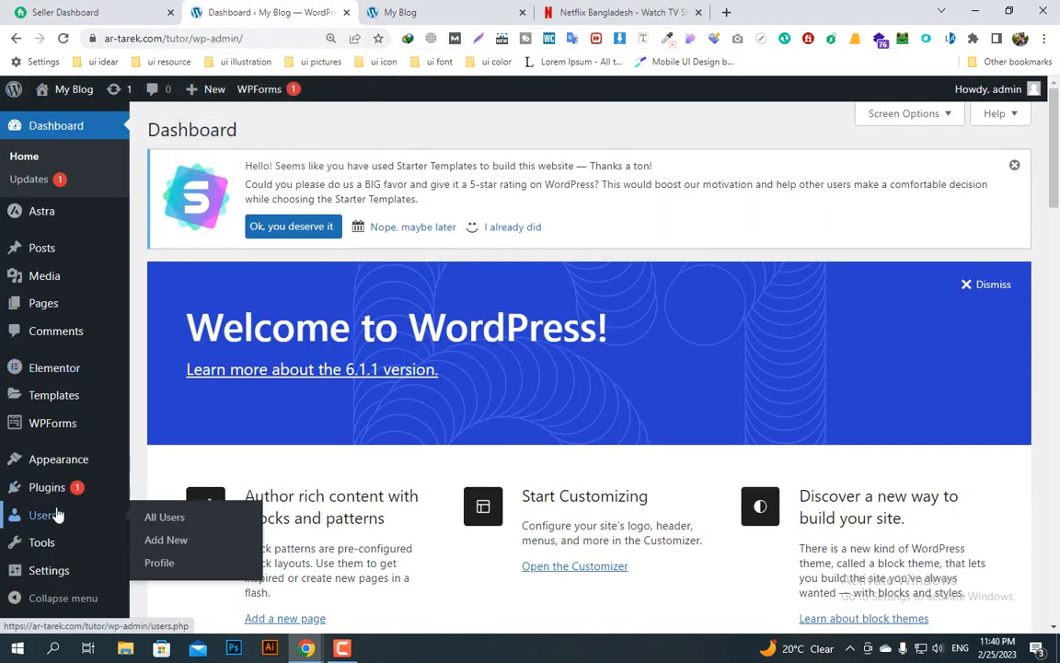
mouse_move(47, 487)
click(165, 514)
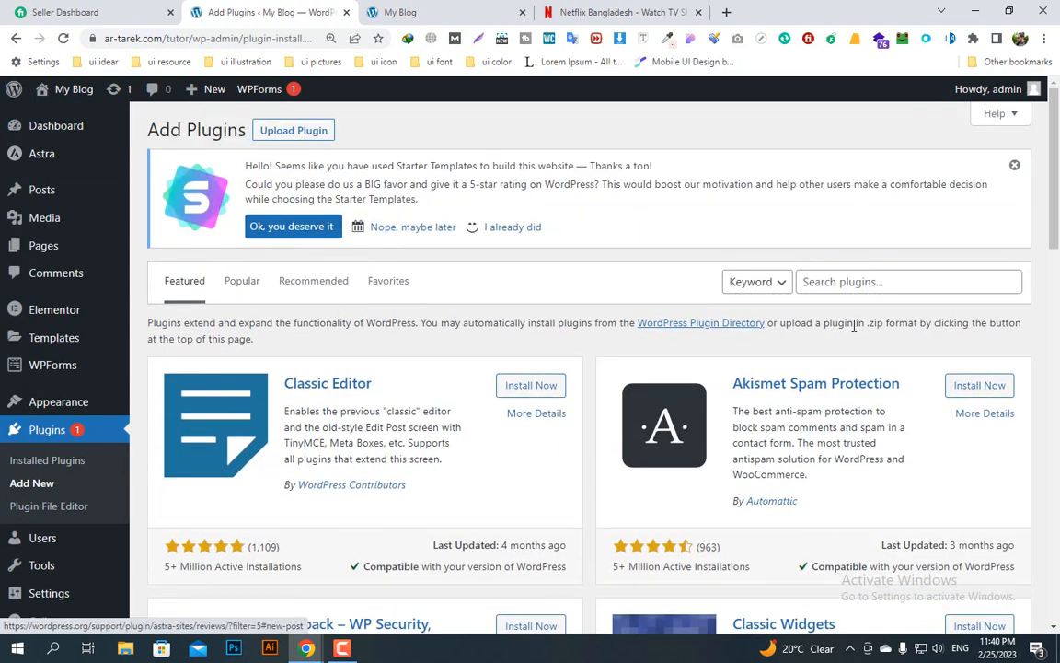
click(880, 282)
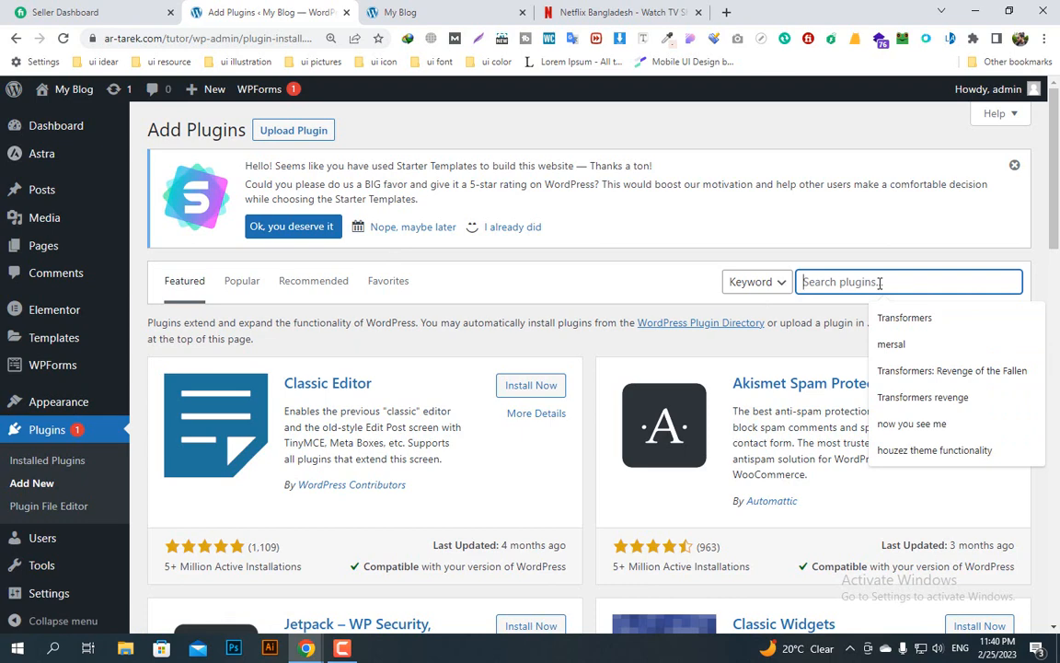
text(ul)
click(943, 321)
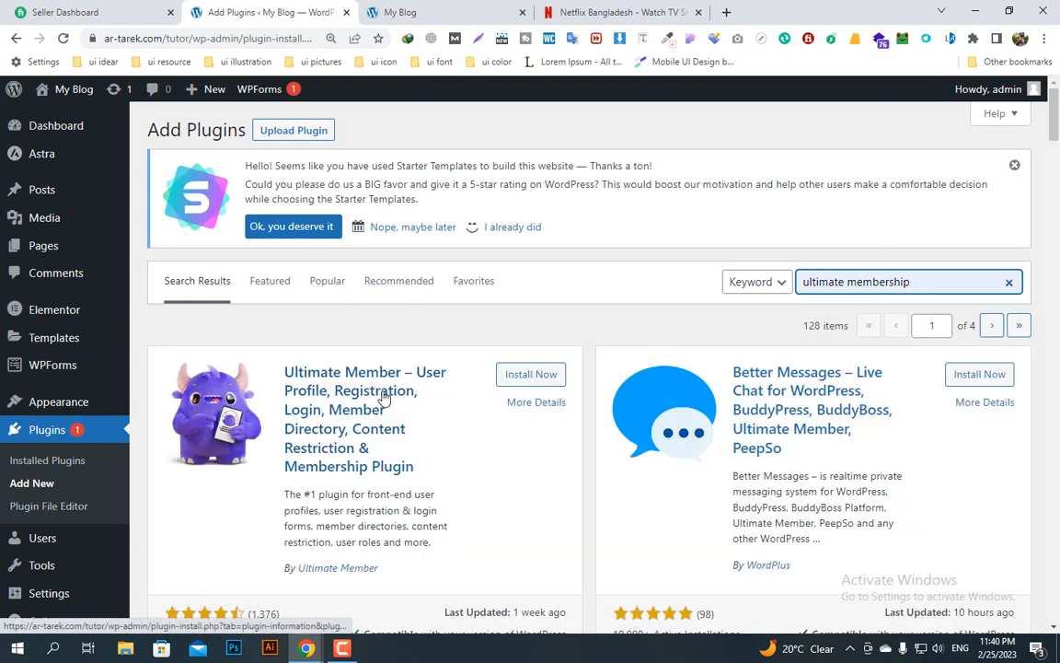
- Install and activate the Ultimate Member plugin and create its required pages
click(539, 379)
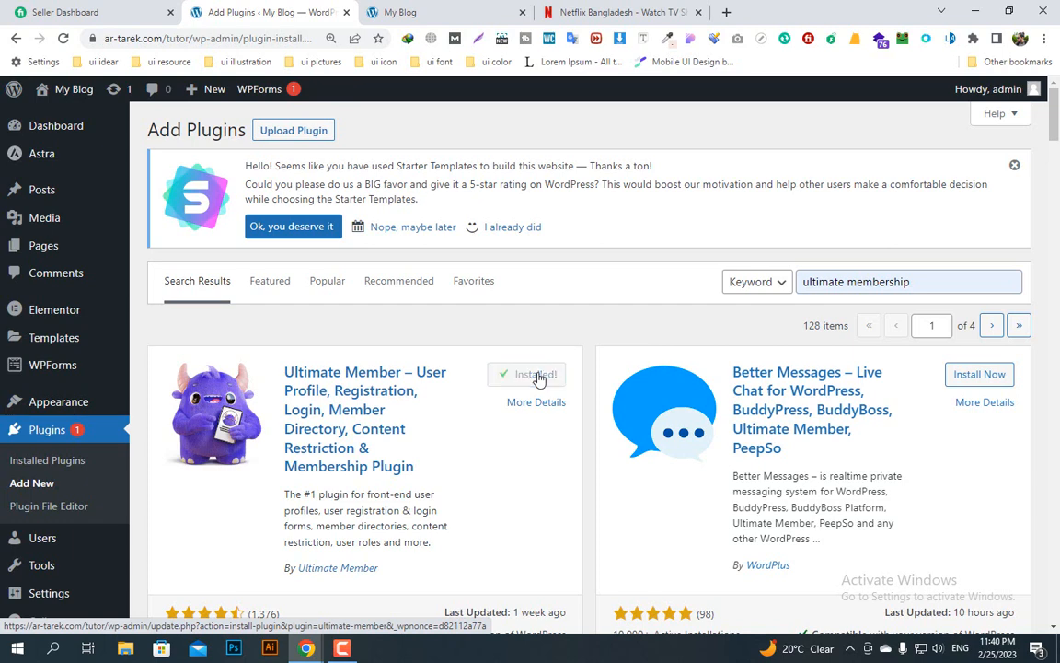
click(539, 376)
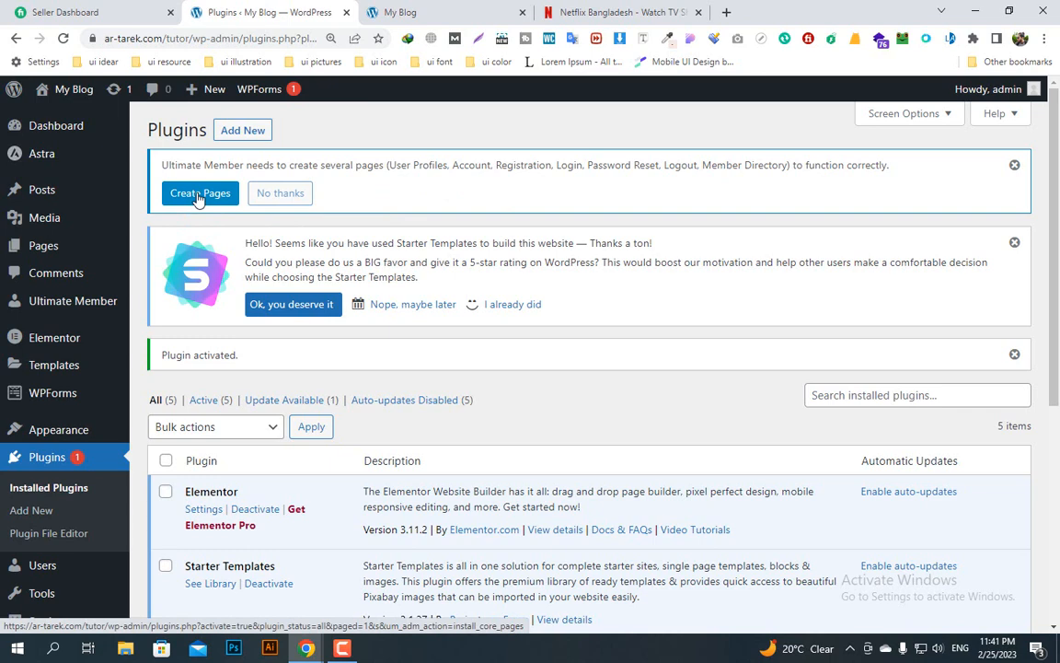
click(198, 197)
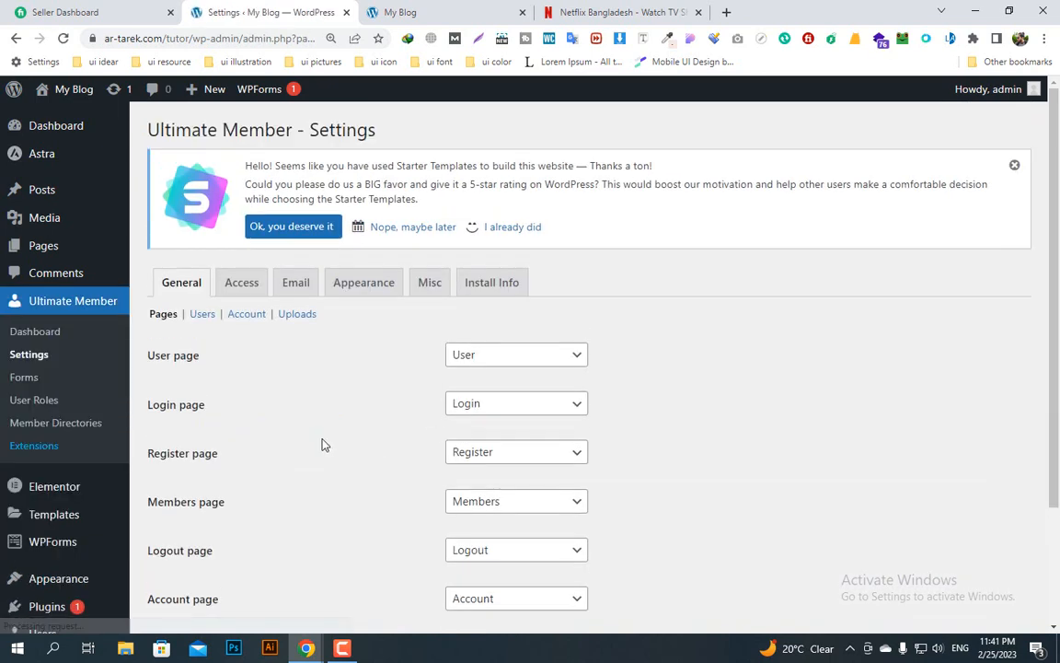
scroll(322, 444, down, 3)
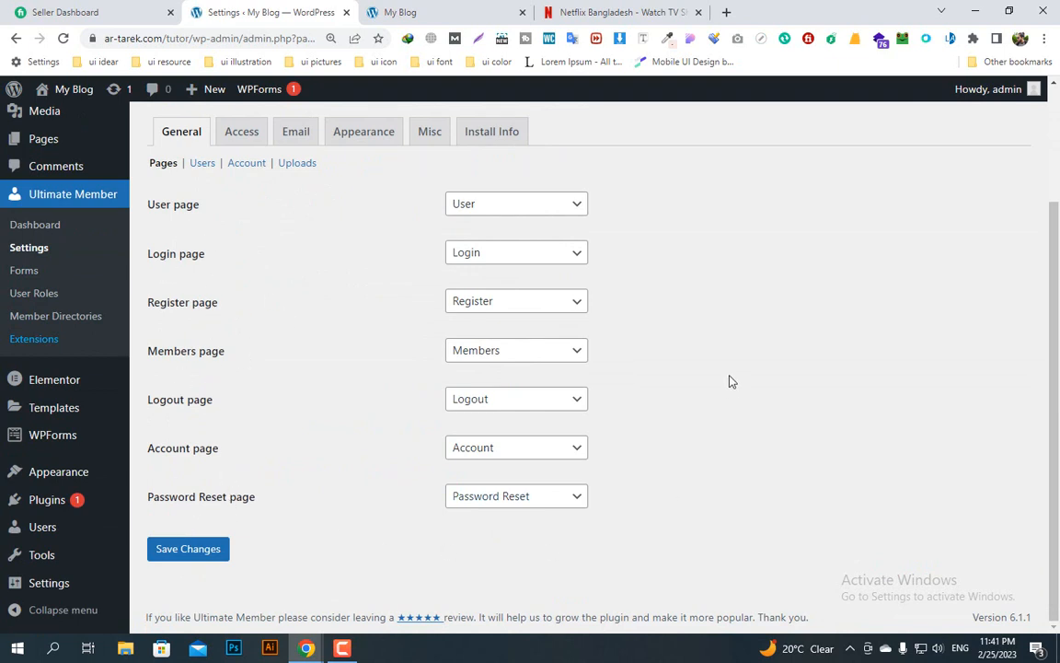
- Add the Password Reset, Account, Logout, Members, Register, Login and User pages to the site's navigation menu
mouse_move(57, 471)
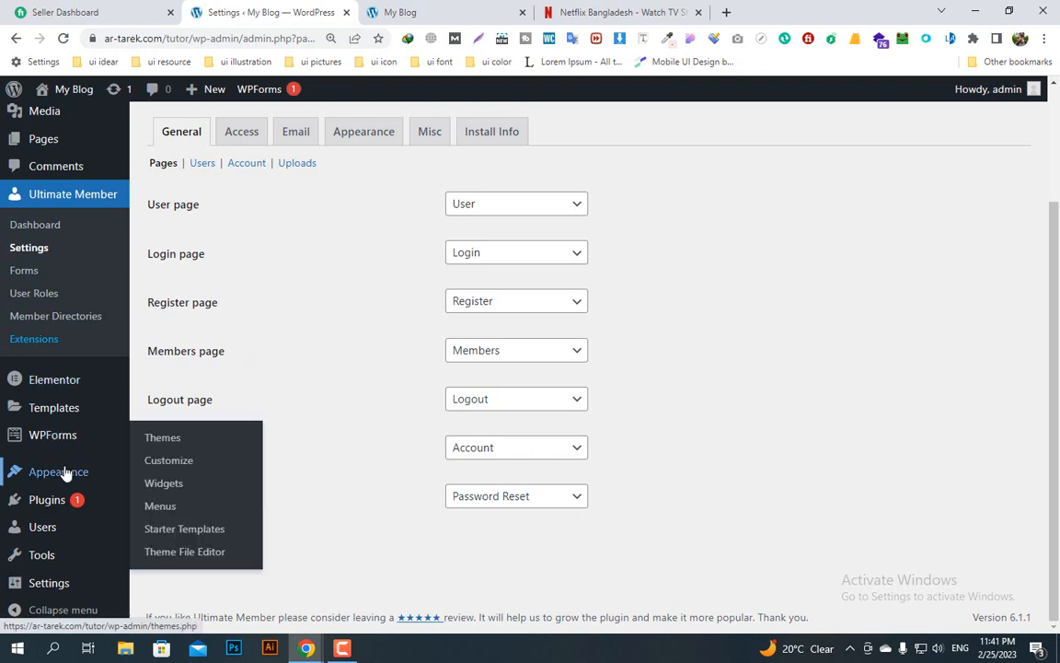
click(170, 506)
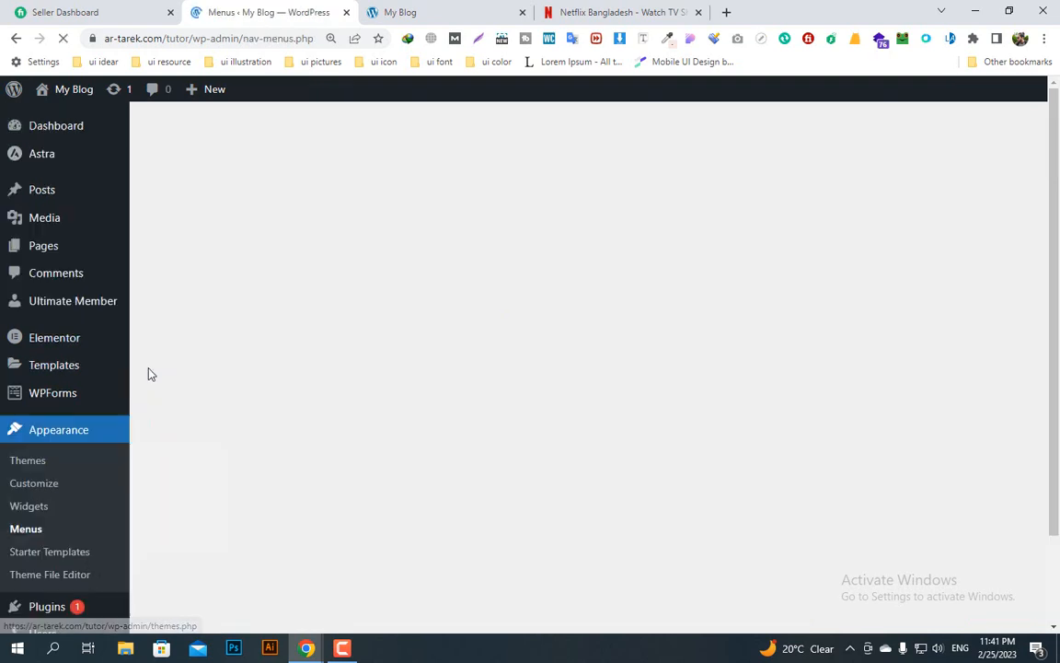
scroll(388, 458, down, 2)
scroll(387, 459, down, 3)
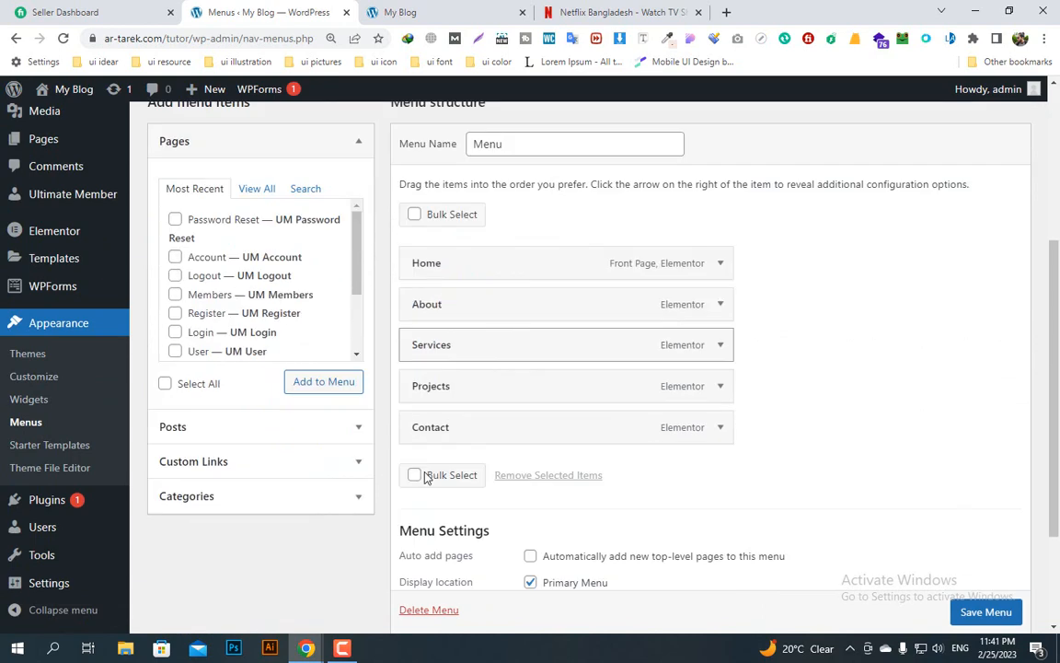
scroll(460, 350, up, 1)
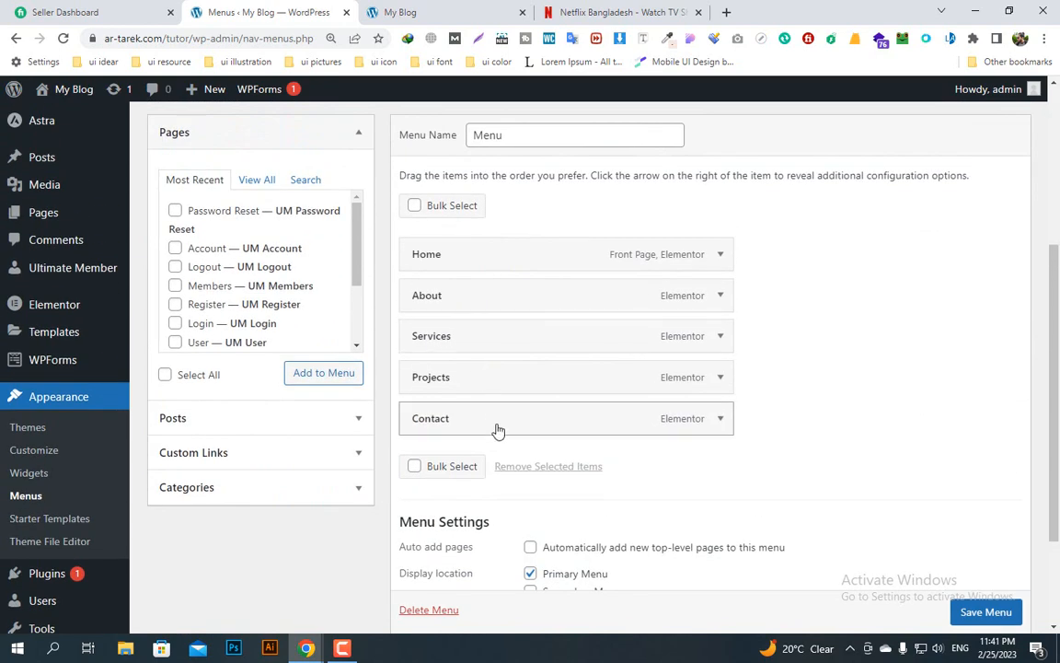
click(175, 211)
click(175, 248)
click(174, 266)
click(175, 285)
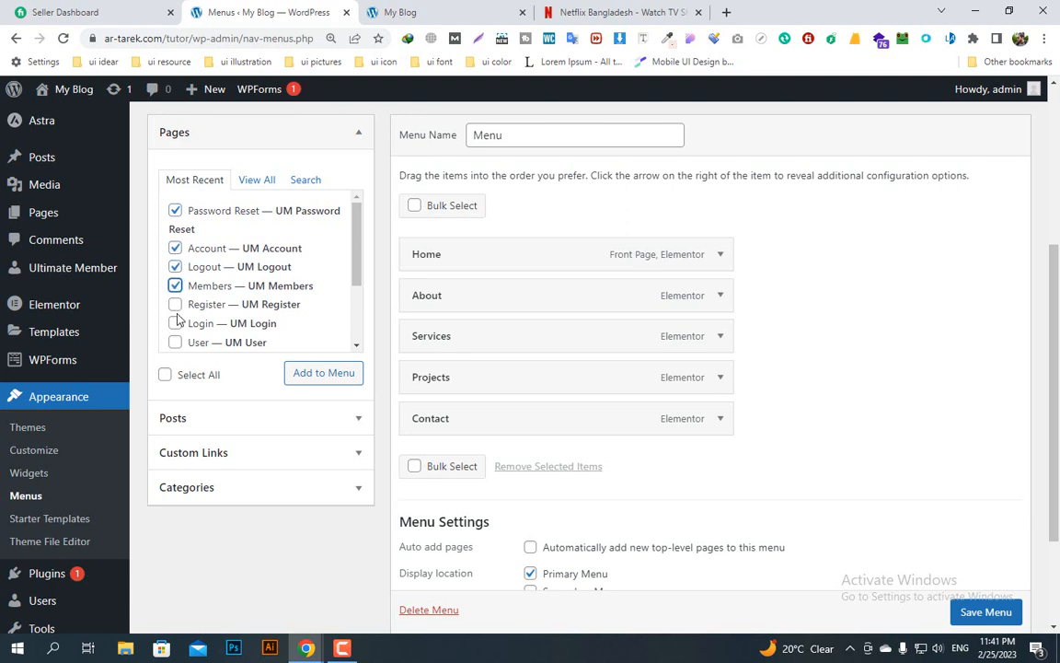
click(175, 304)
click(175, 323)
click(175, 342)
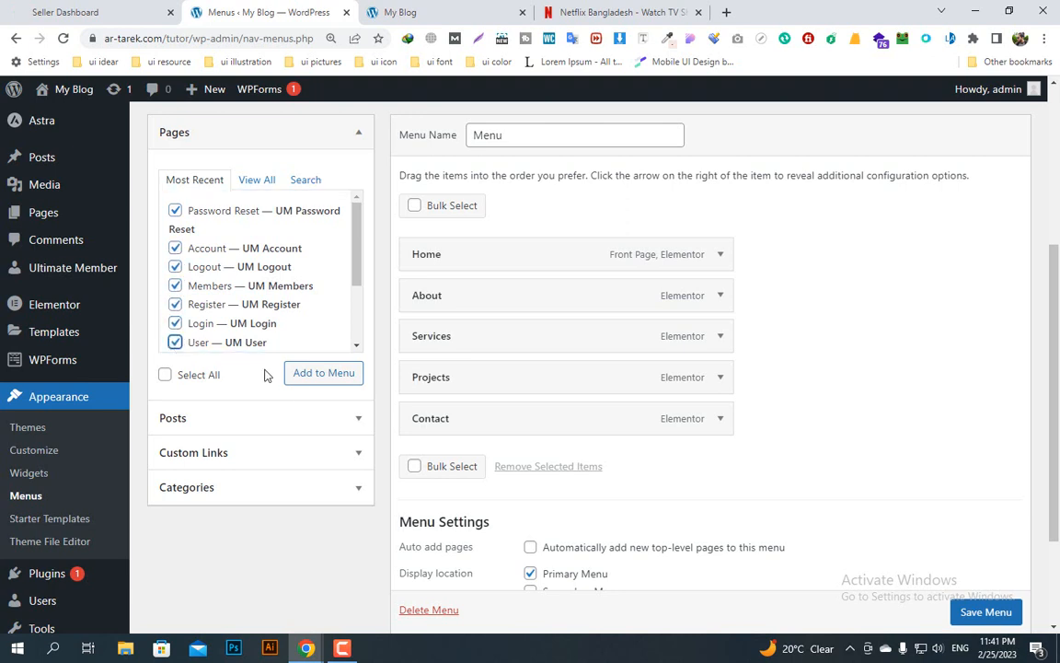
click(321, 376)
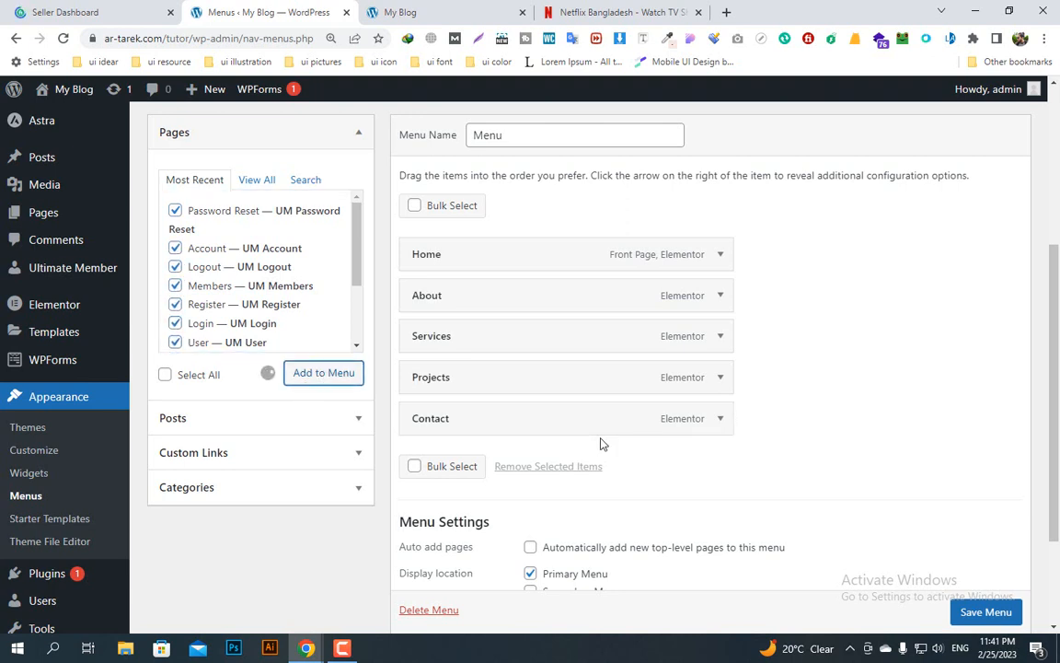
scroll(466, 451, down, 3)
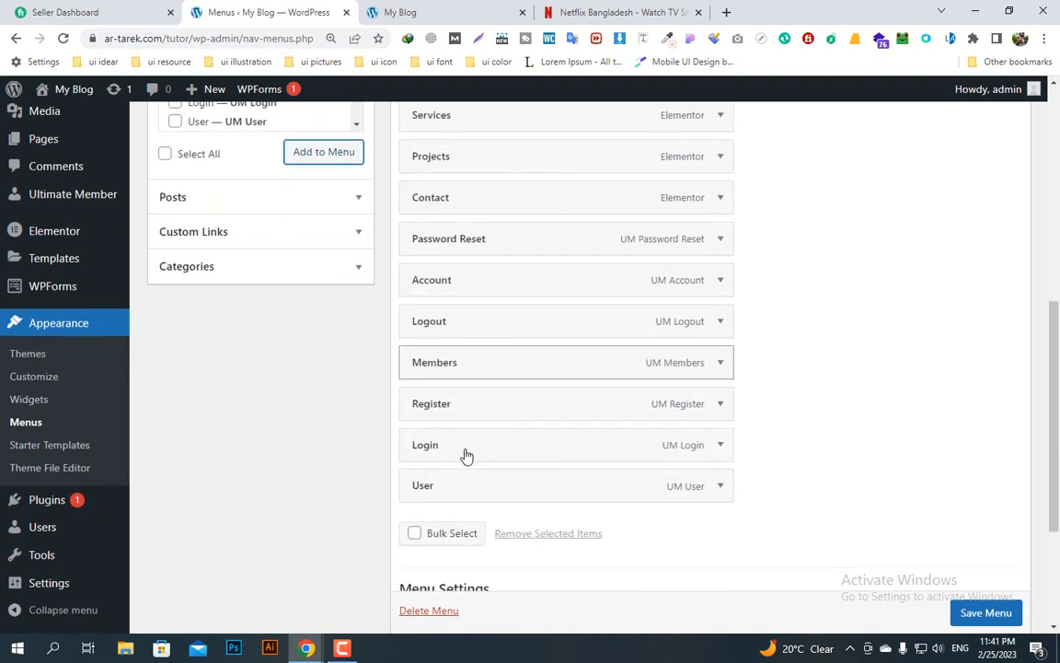
- Move the Login item directly below Contact in the menu structure and nest Register under it as a sub item
scroll(467, 453, up, 1)
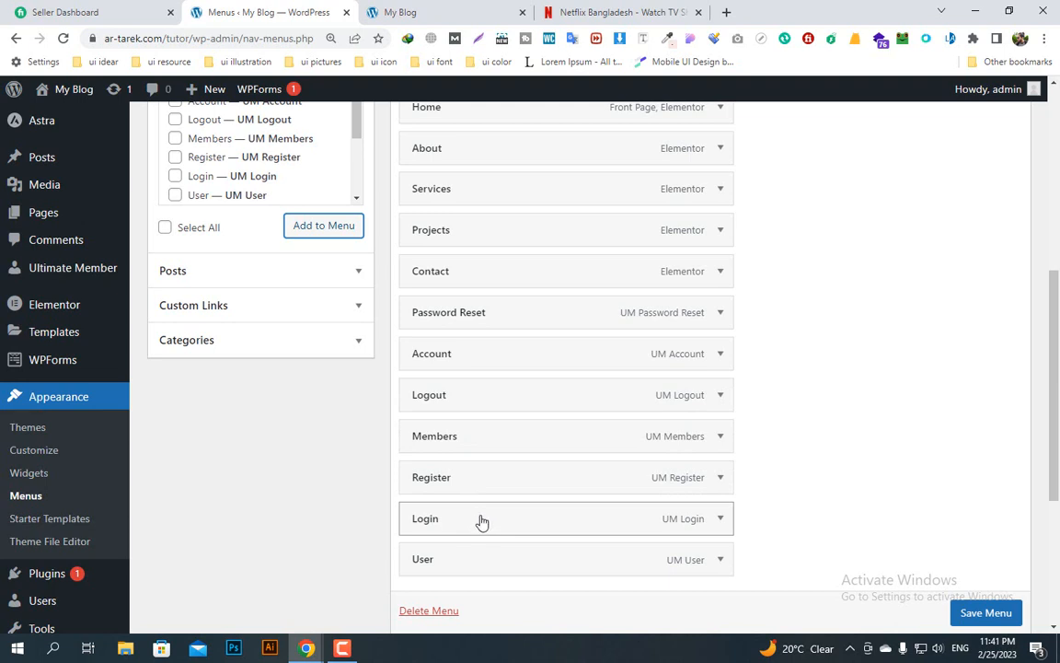
drag(480, 523, 474, 322)
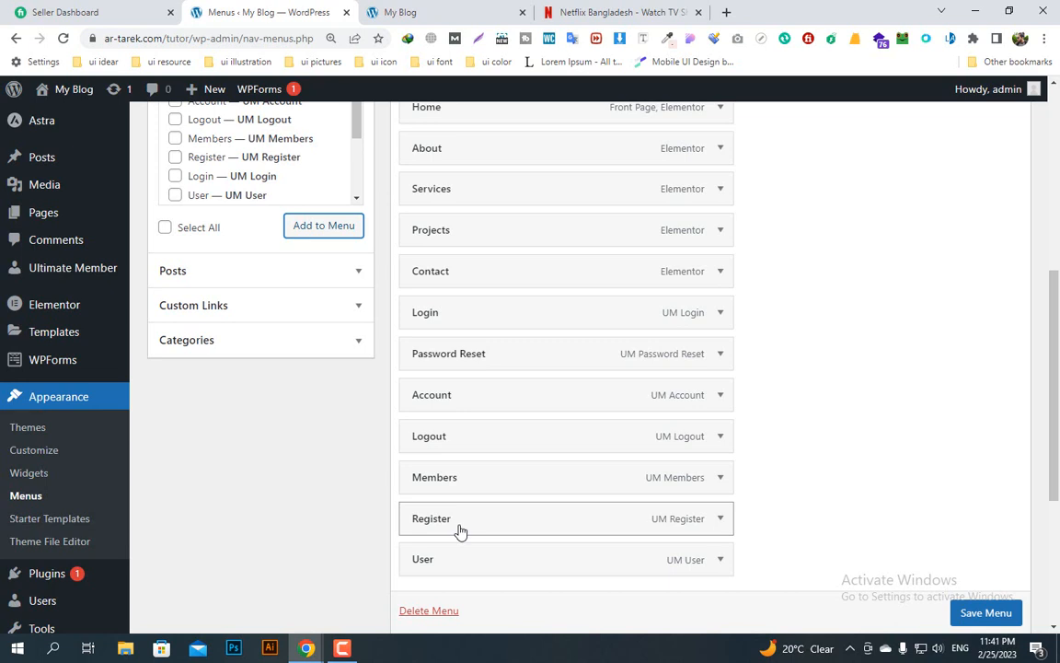
drag(460, 531, 480, 359)
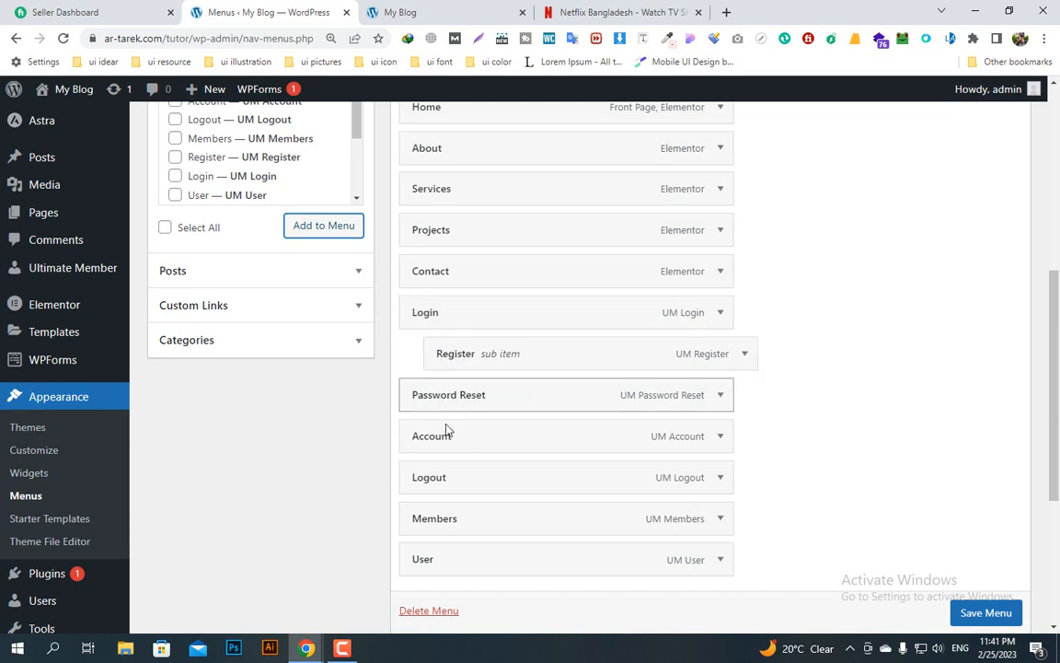
- Place Account after the Login group and nest Password Reset, User, Members and Logout under it as sub items
drag(481, 440, 445, 402)
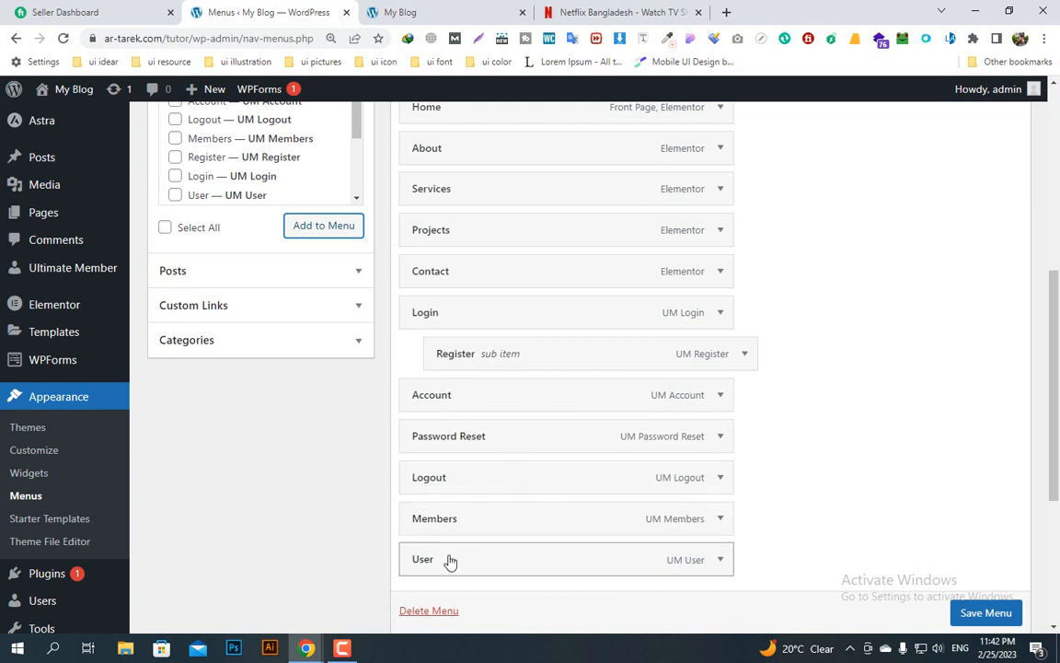
drag(452, 572, 394, 474)
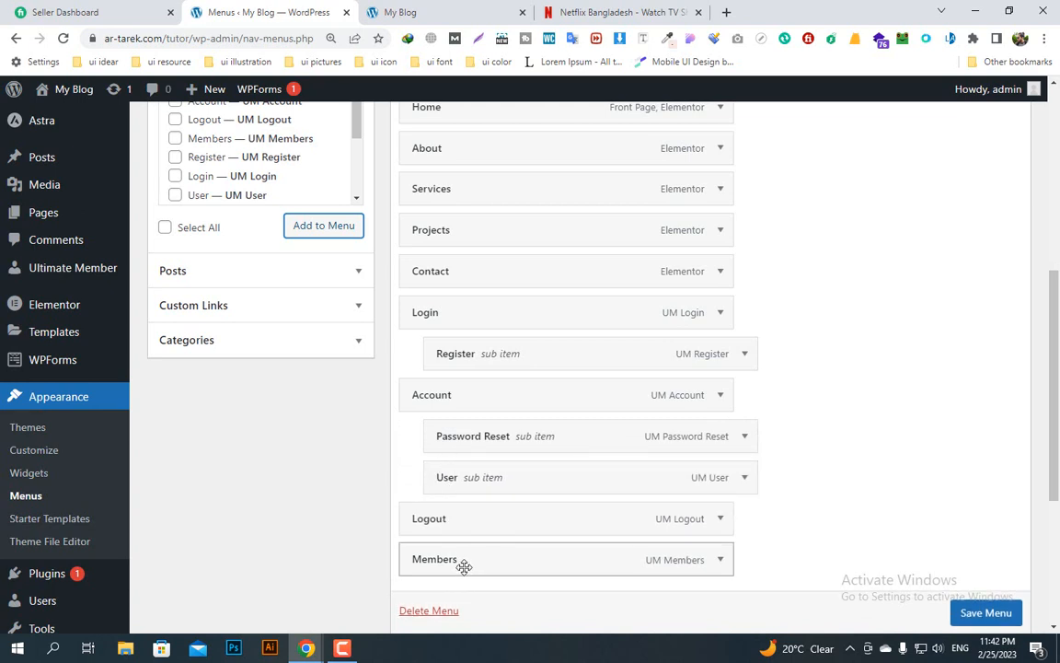
drag(450, 564, 480, 523)
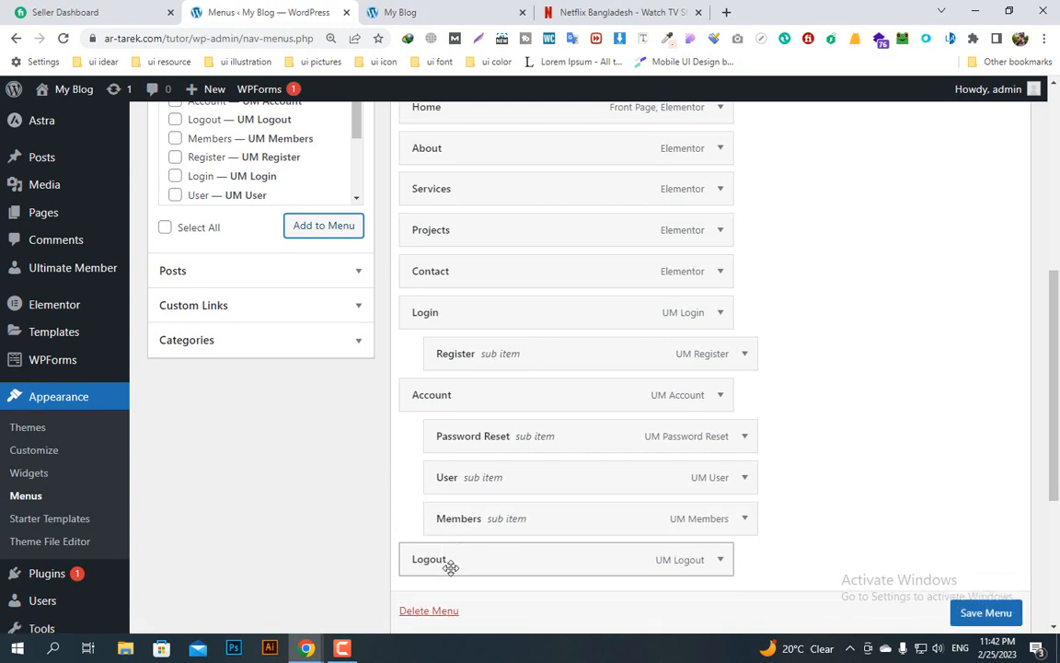
drag(454, 566, 483, 571)
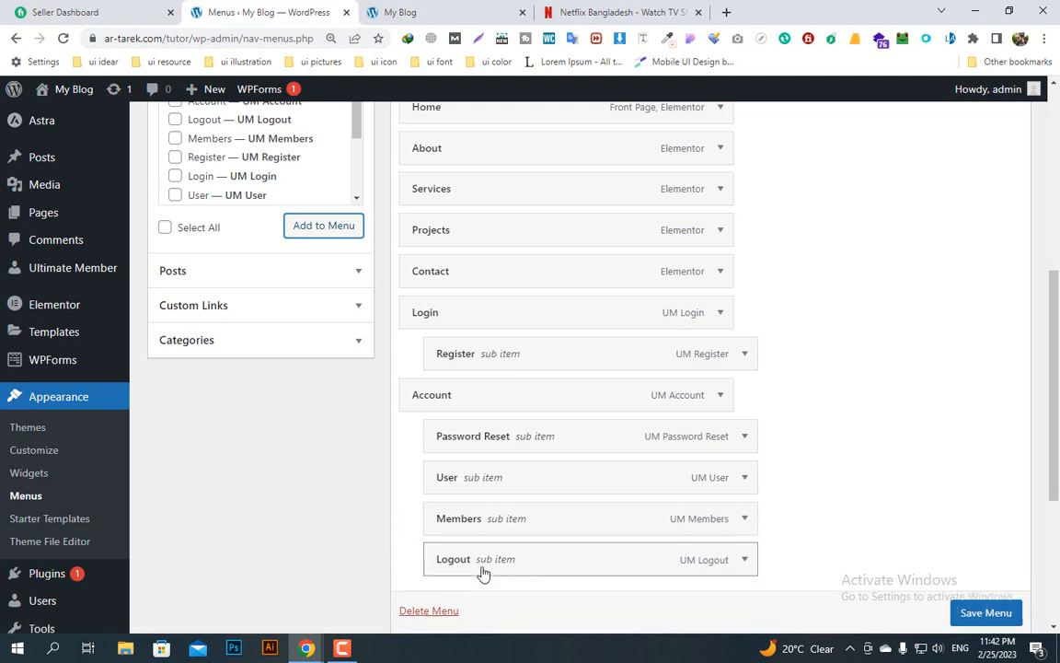
scroll(504, 496, down, 2)
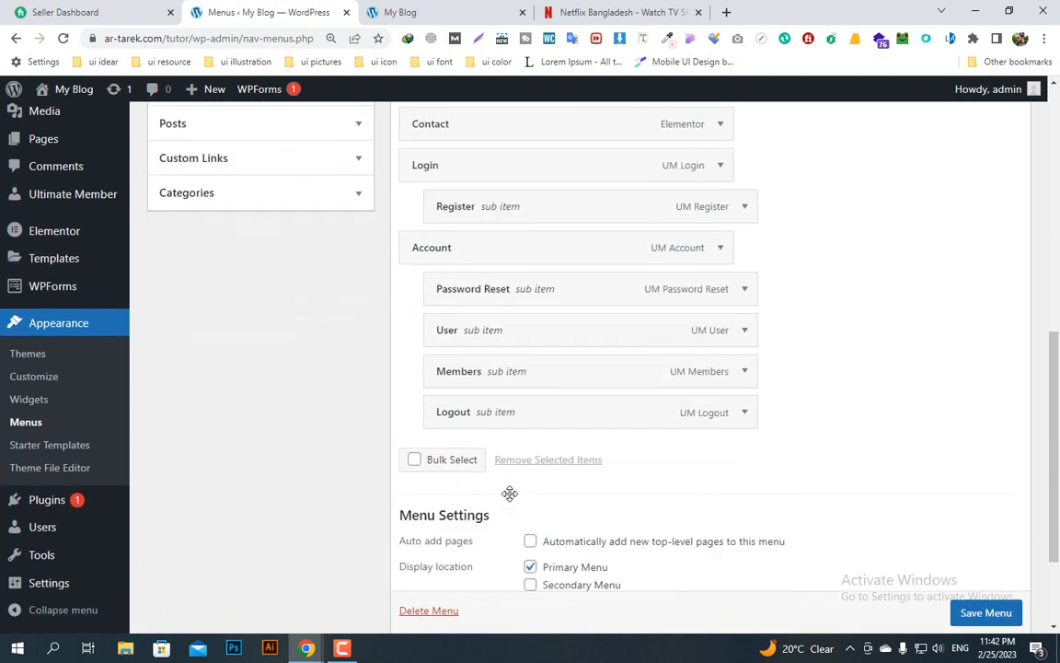
scroll(511, 498, up, 2)
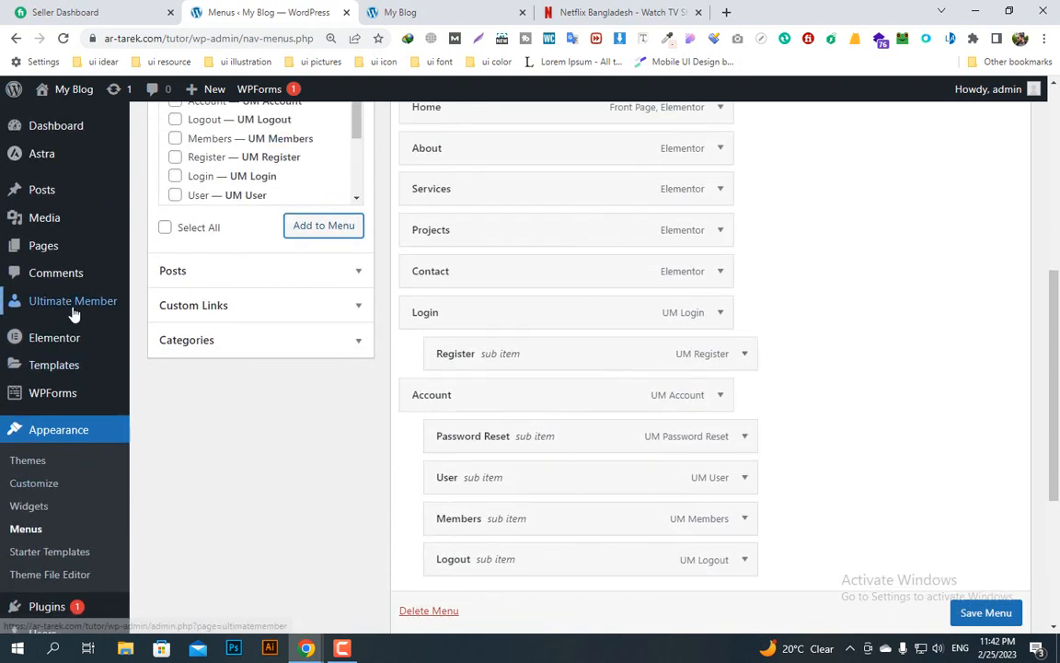
- Look through the settings of the Login, Register and Account menu items without changing them
click(720, 314)
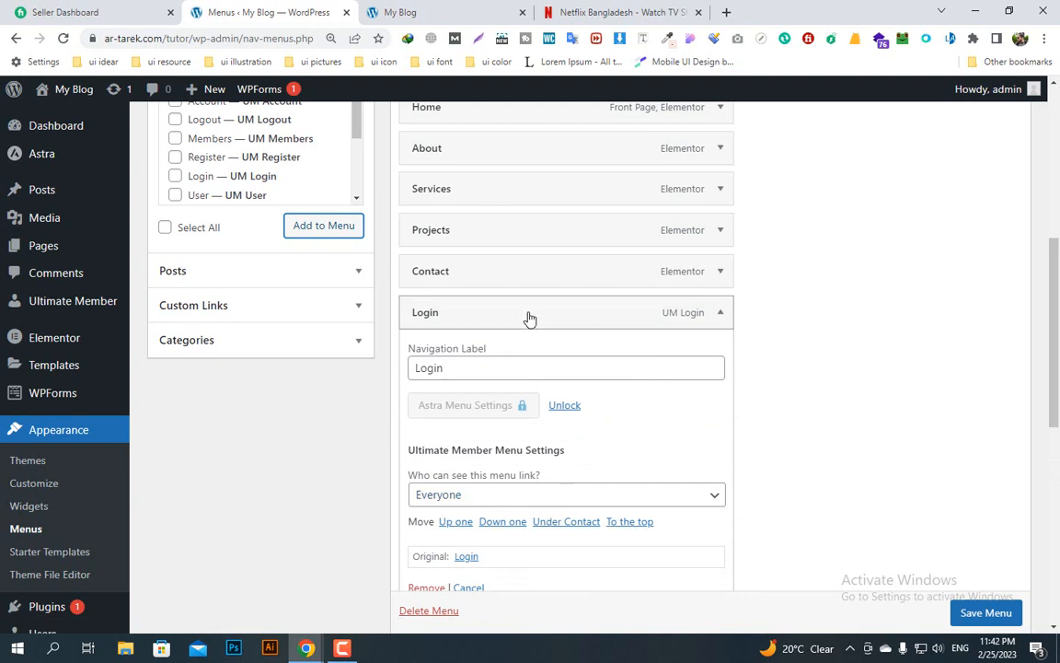
click(721, 314)
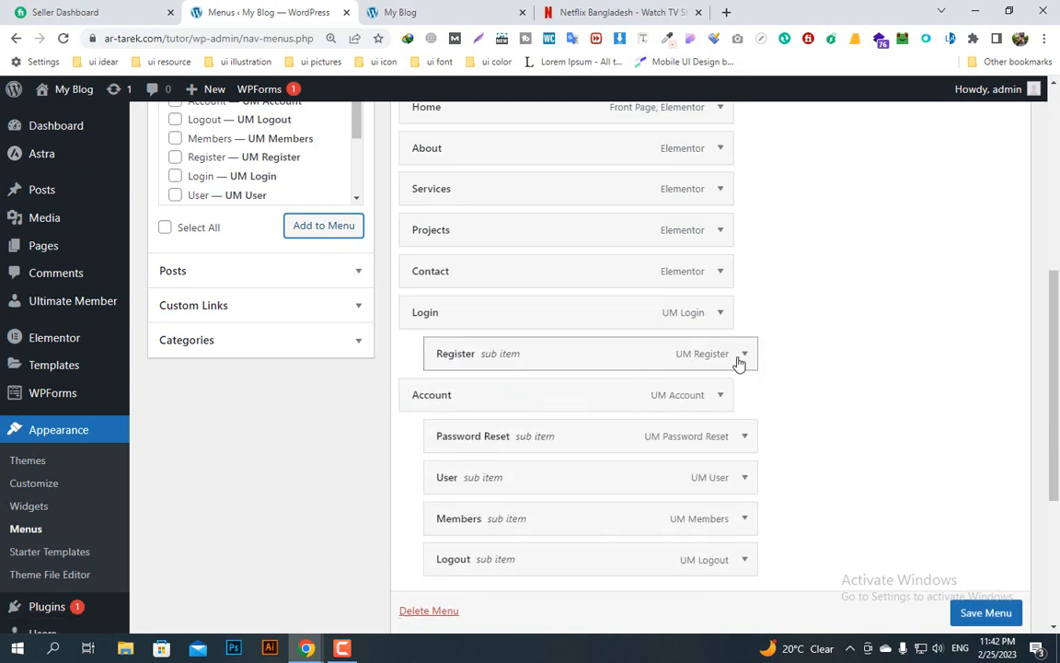
click(746, 355)
click(746, 355)
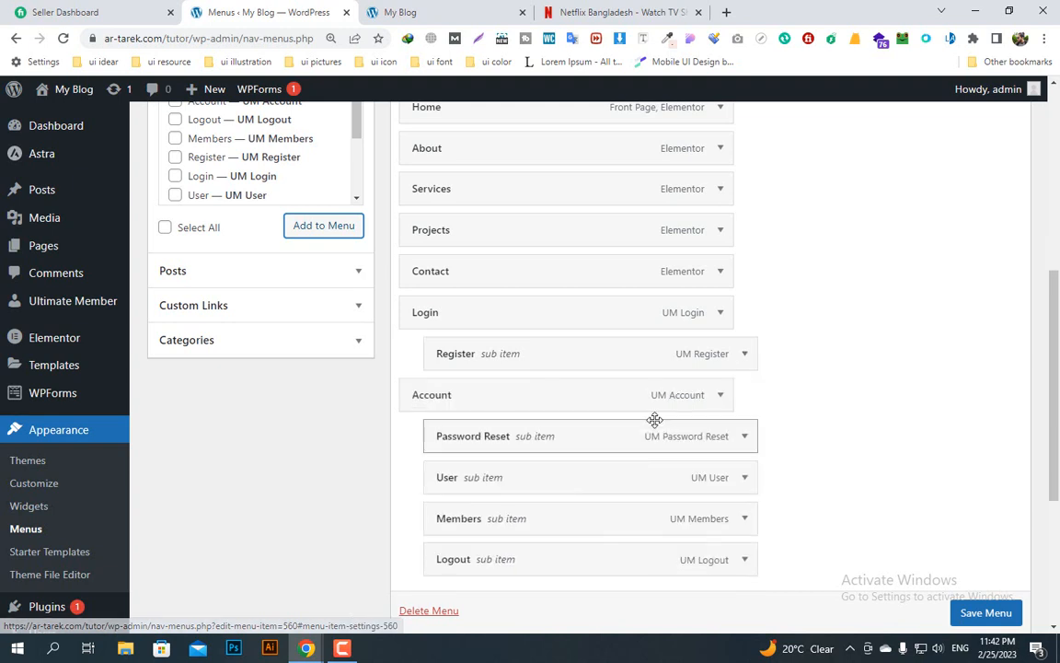
click(721, 397)
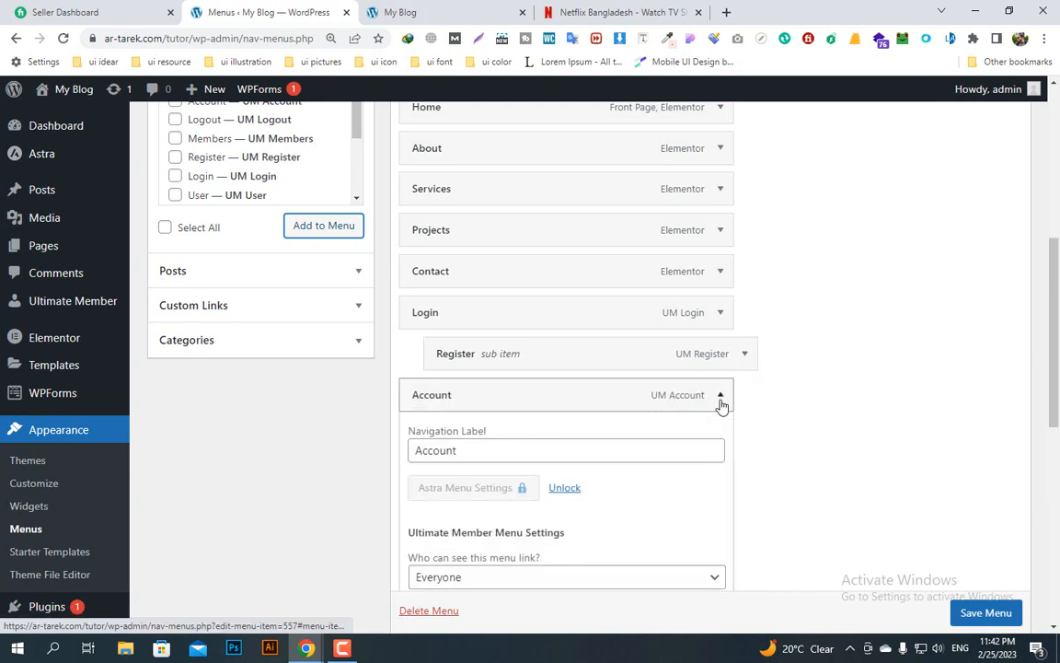
click(722, 402)
- Restrict the visibility of the Password Reset sub item under Account to Logged In Users
scroll(776, 416, down, 2)
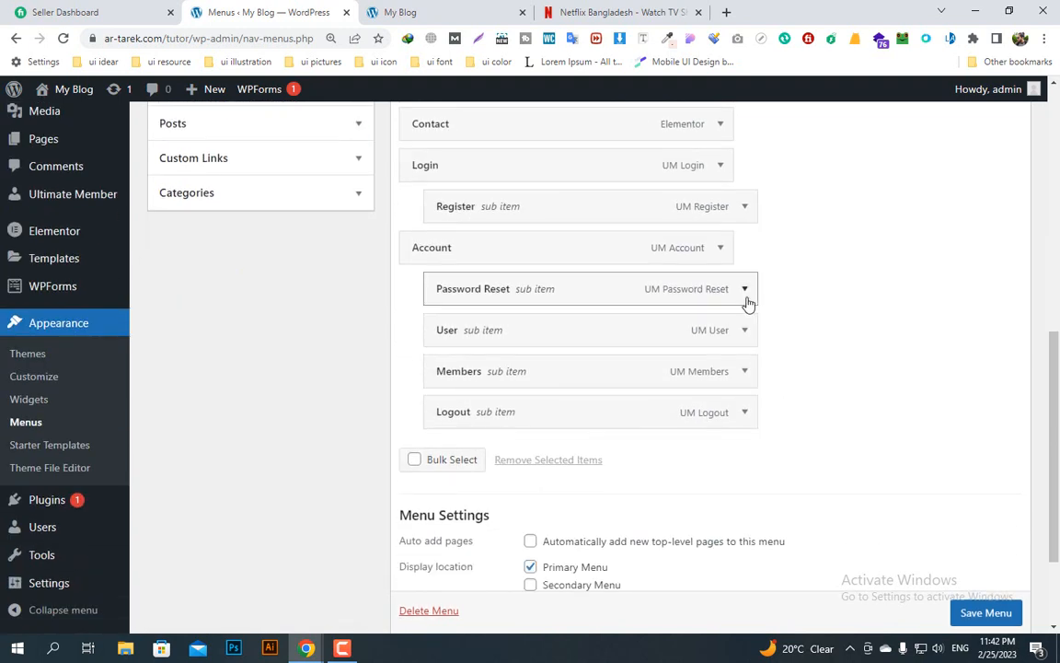
scroll(699, 377, up, 1)
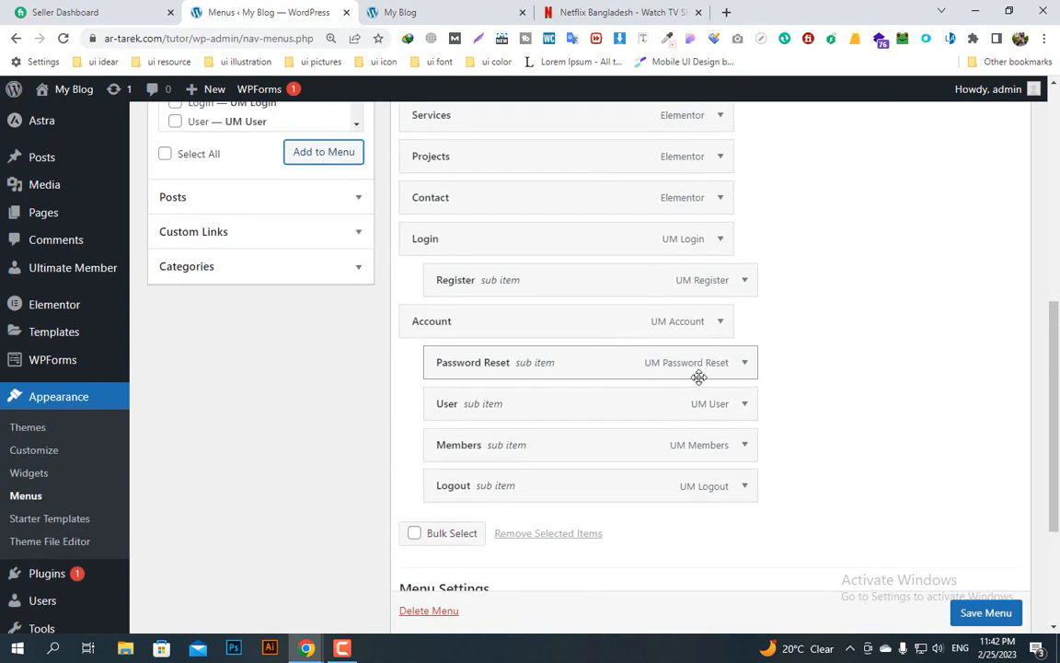
click(746, 366)
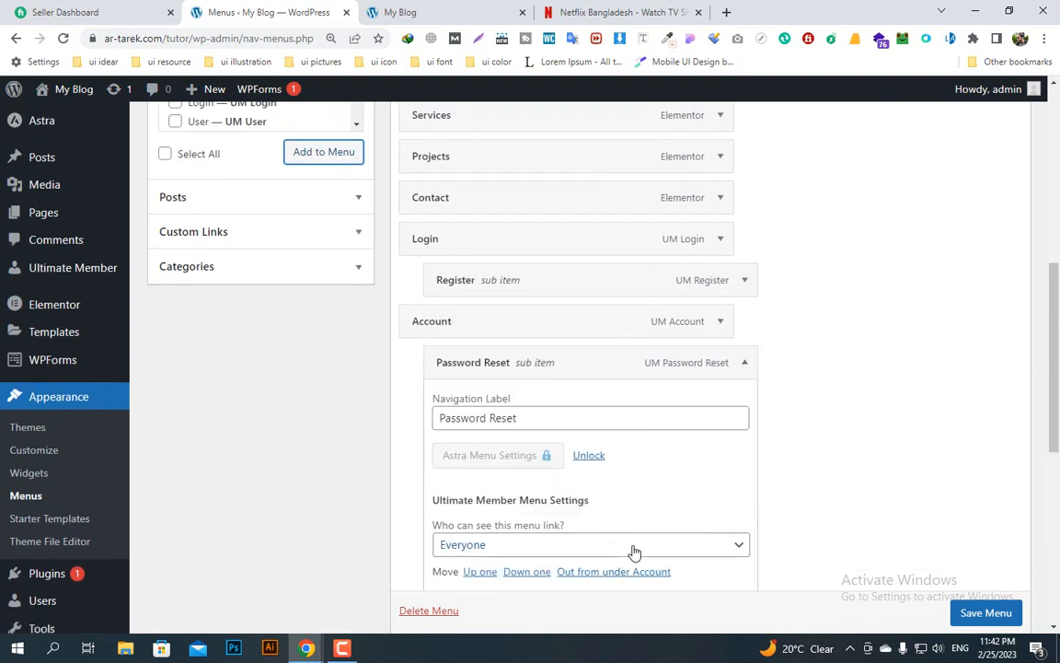
click(632, 547)
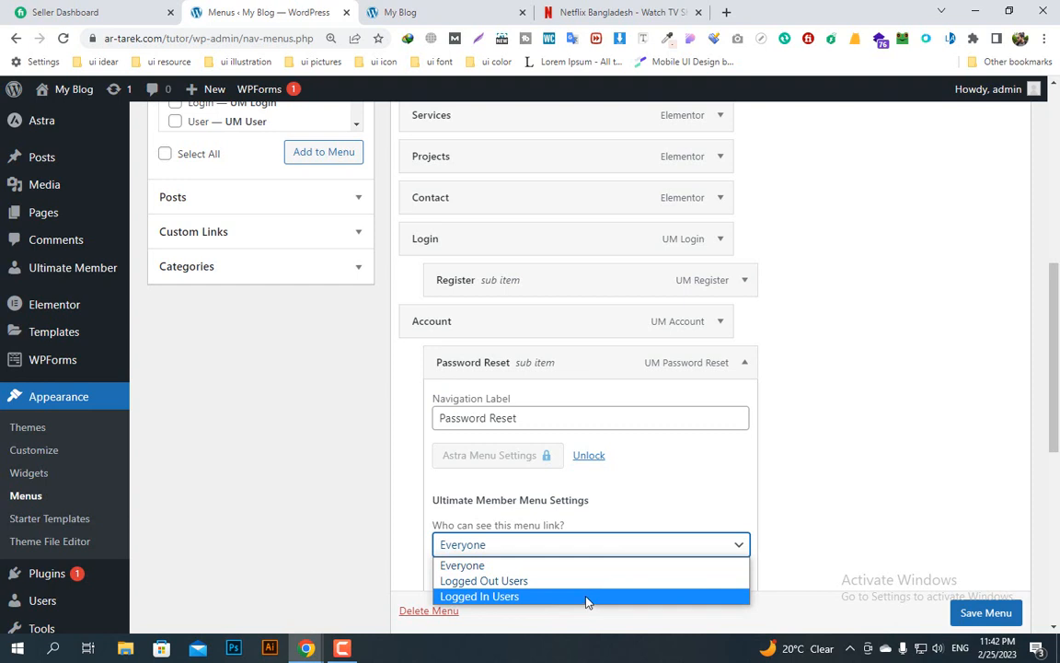
click(586, 598)
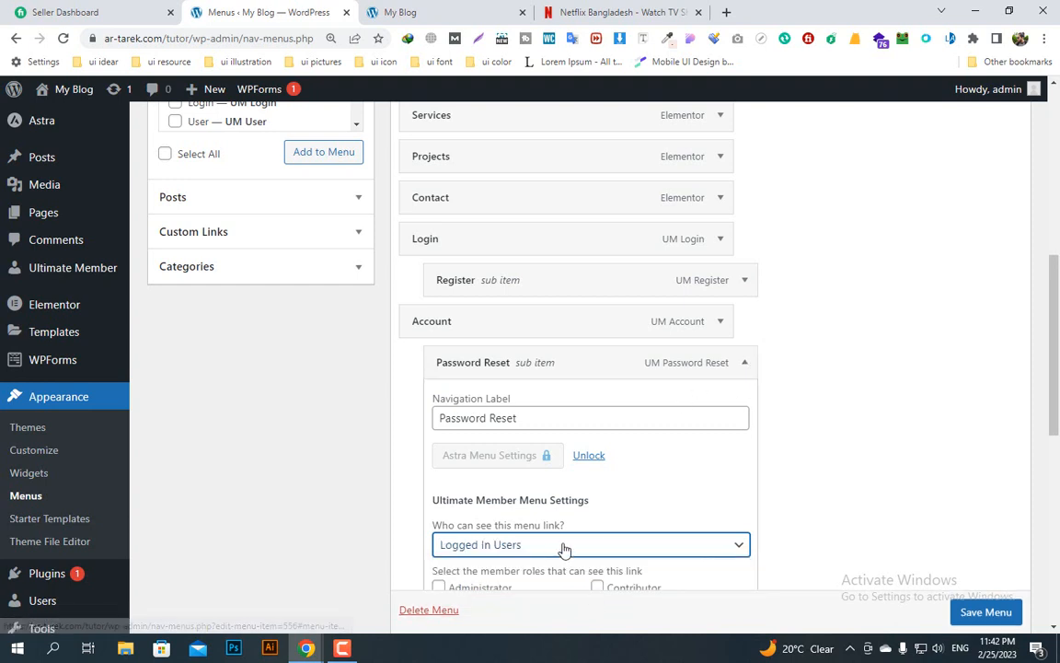
click(744, 364)
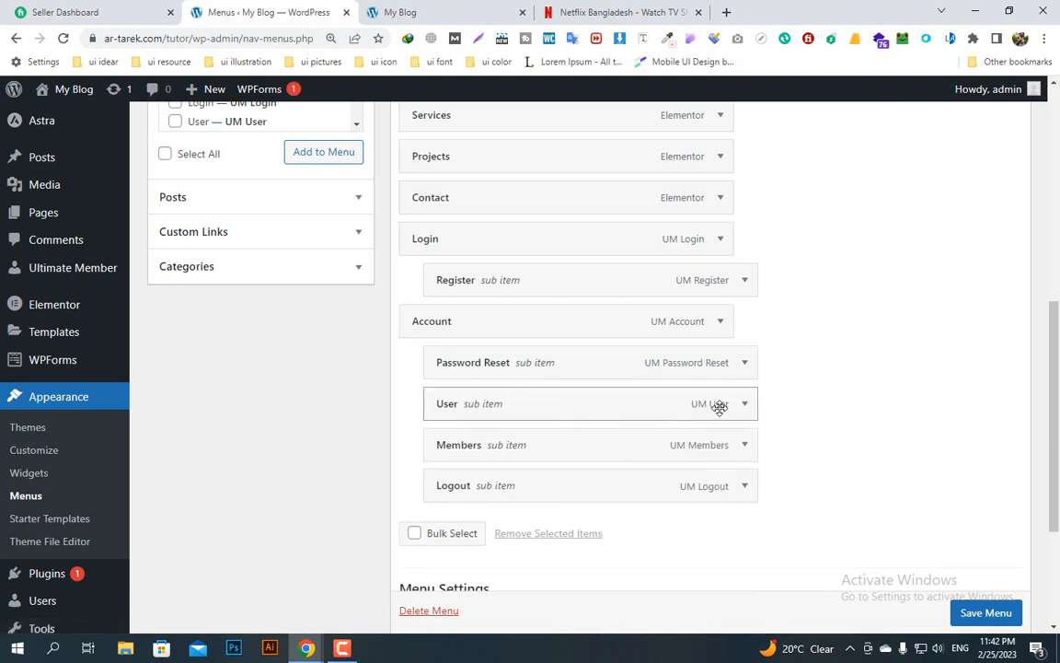
- Restrict the visibility of the User sub item under Account to Logged In Users
click(745, 405)
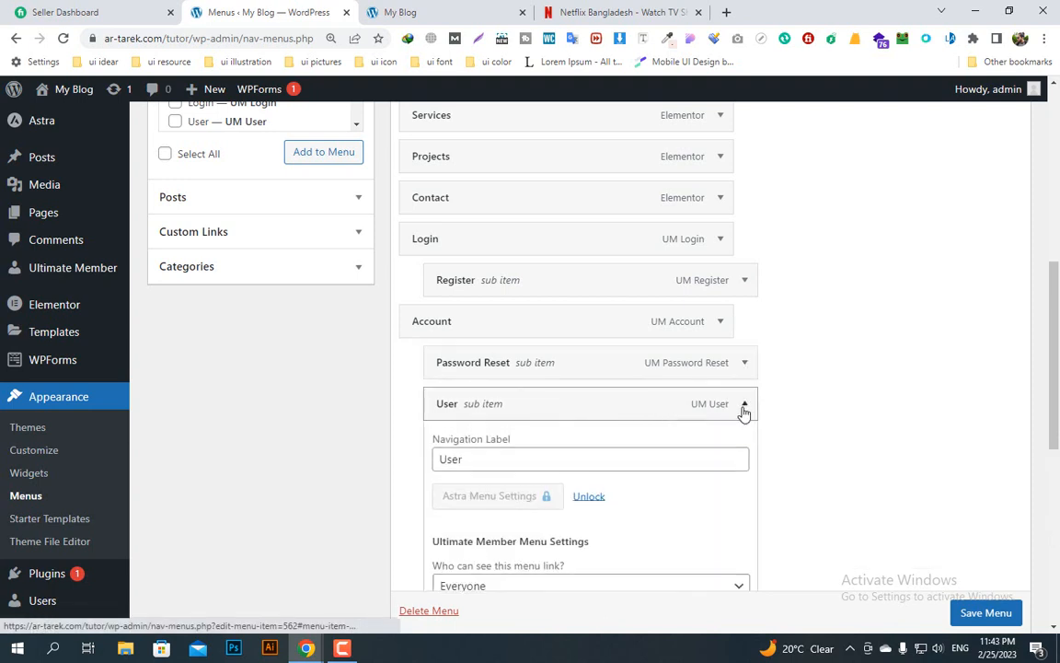
scroll(561, 460, down, 2)
click(553, 440)
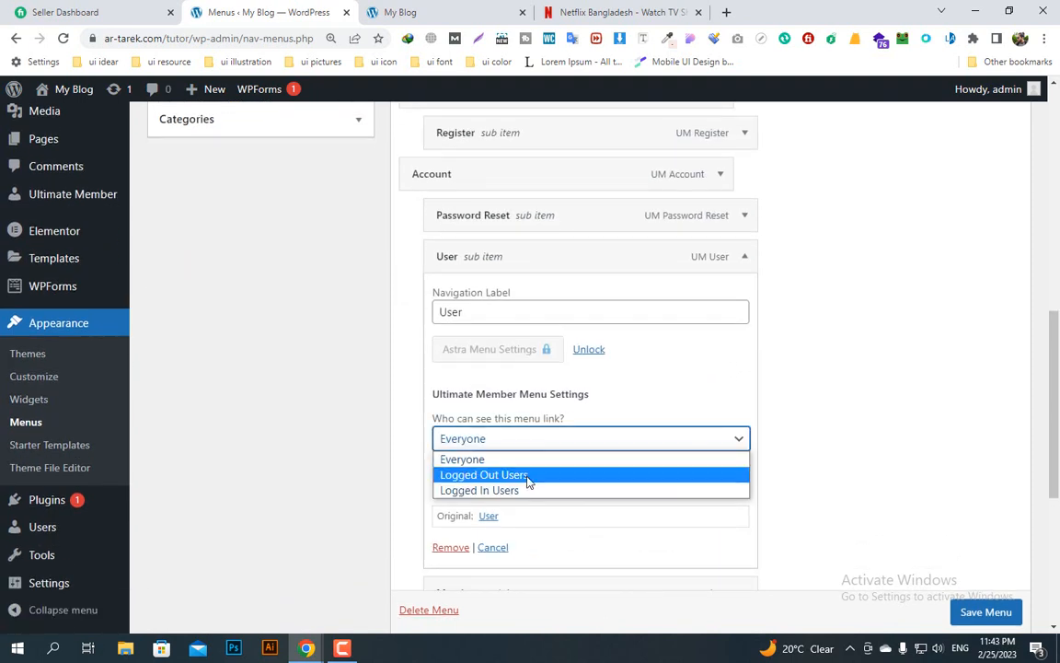
click(526, 489)
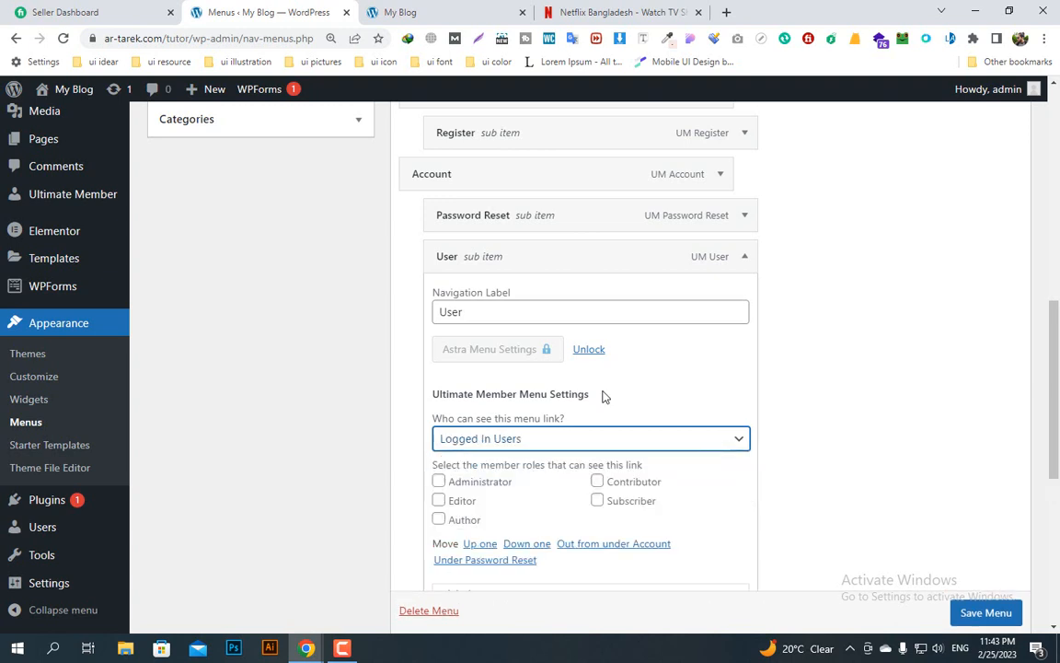
click(744, 255)
- Restrict the visibility of the Members sub item under Account to Logged In Users
click(745, 297)
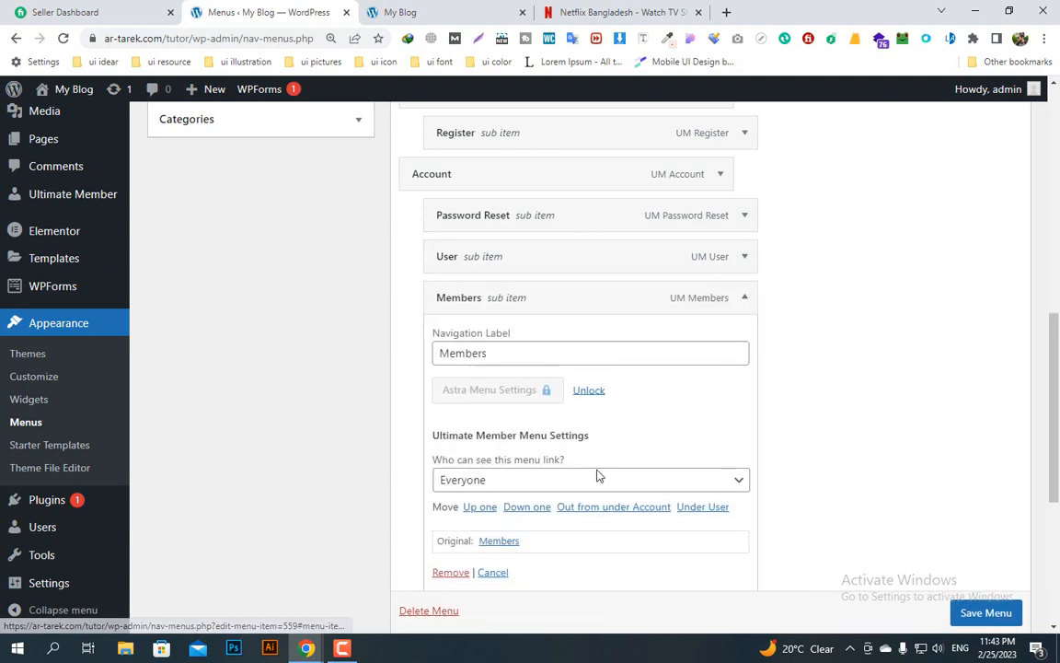
click(580, 482)
click(530, 530)
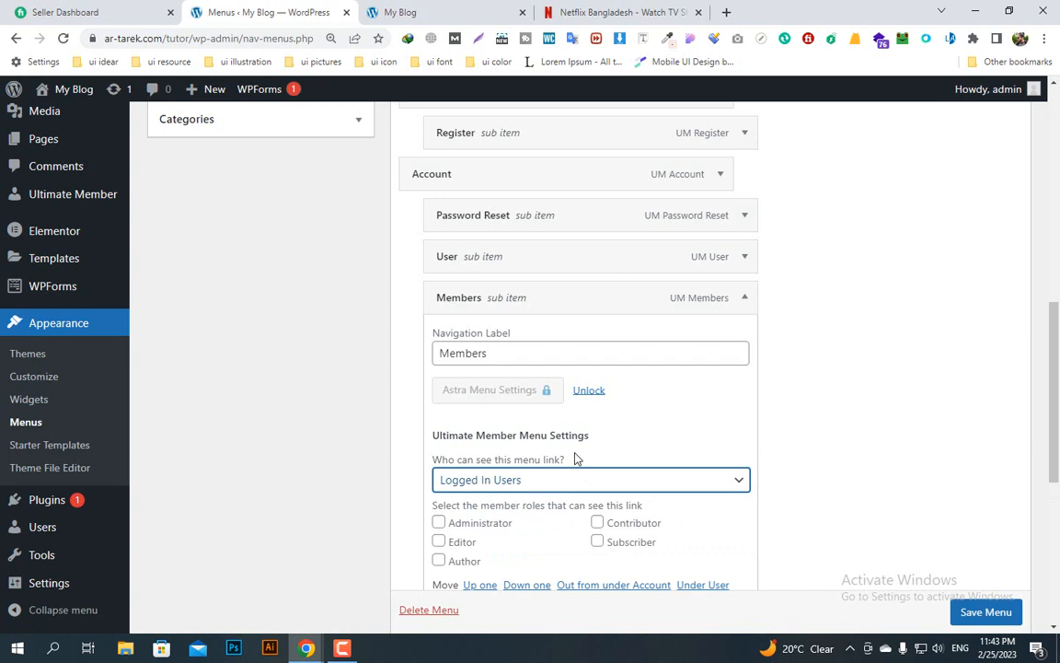
click(744, 298)
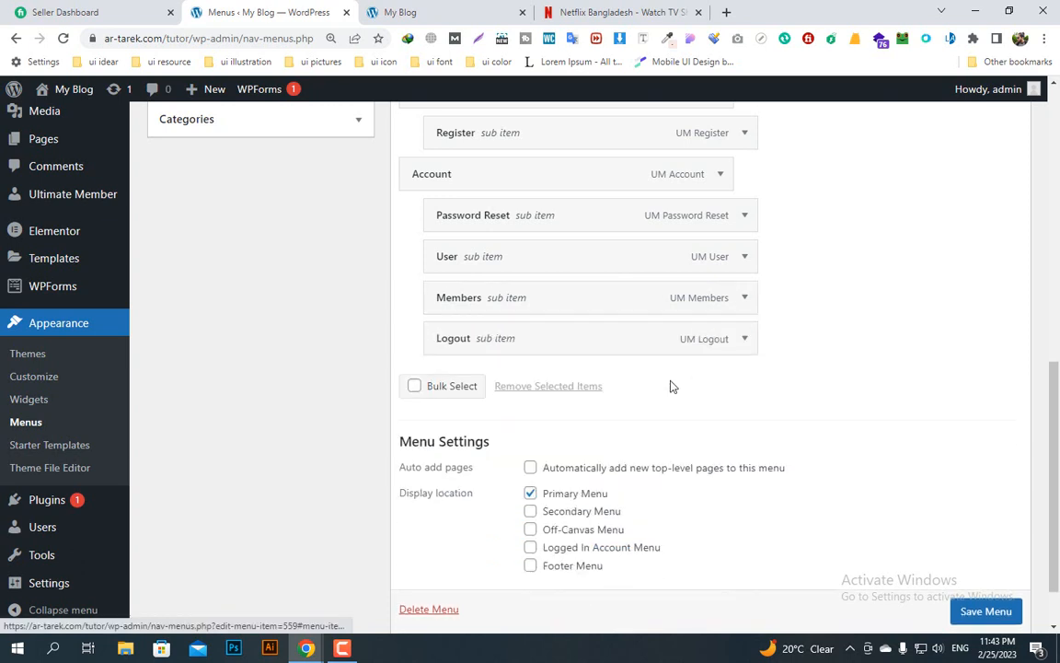
- Restrict the visibility of the Logout sub item to Logged In Users and save the menu
click(744, 339)
click(577, 522)
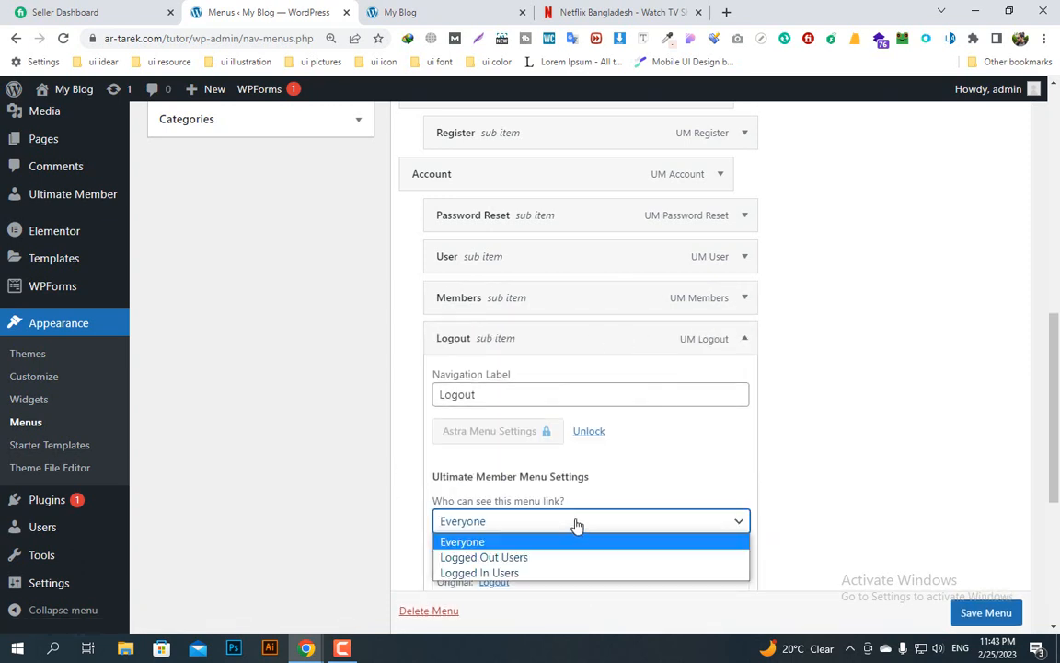
click(545, 572)
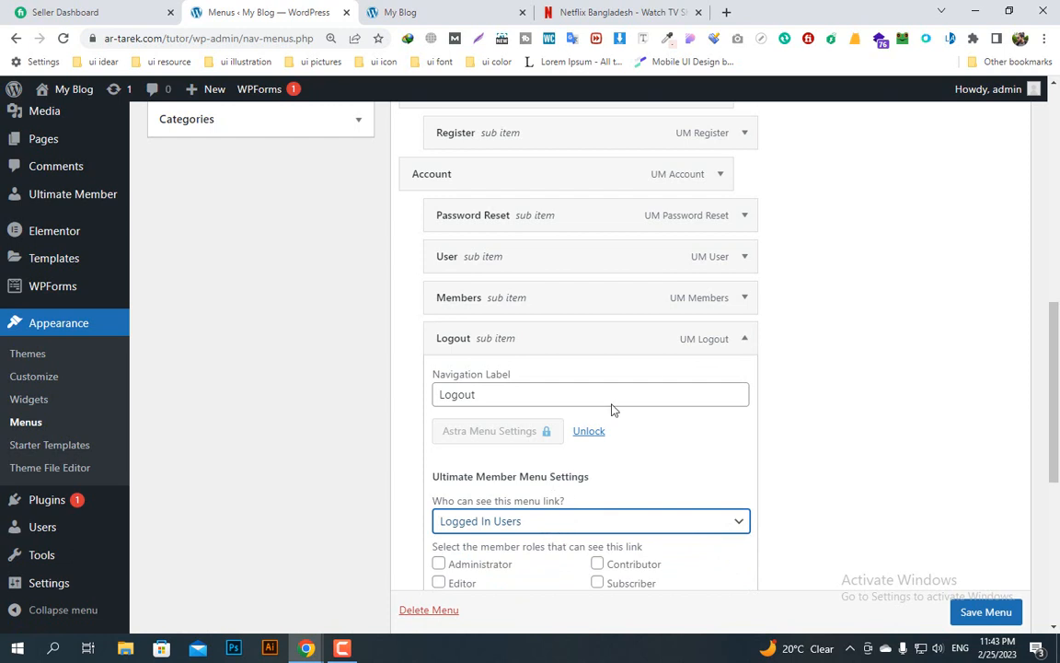
click(745, 339)
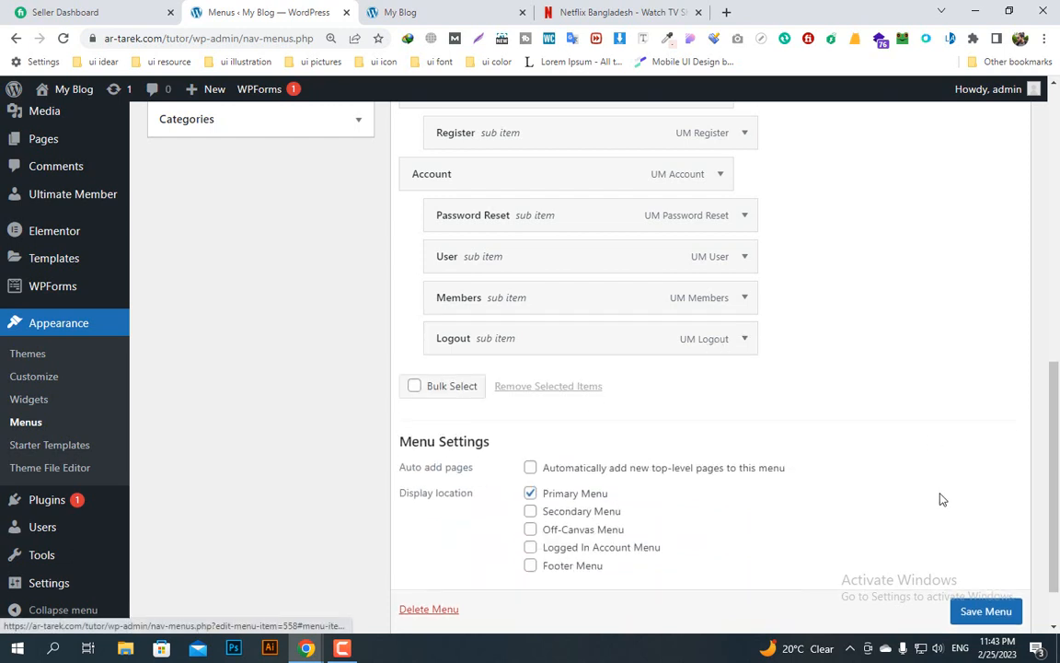
click(985, 610)
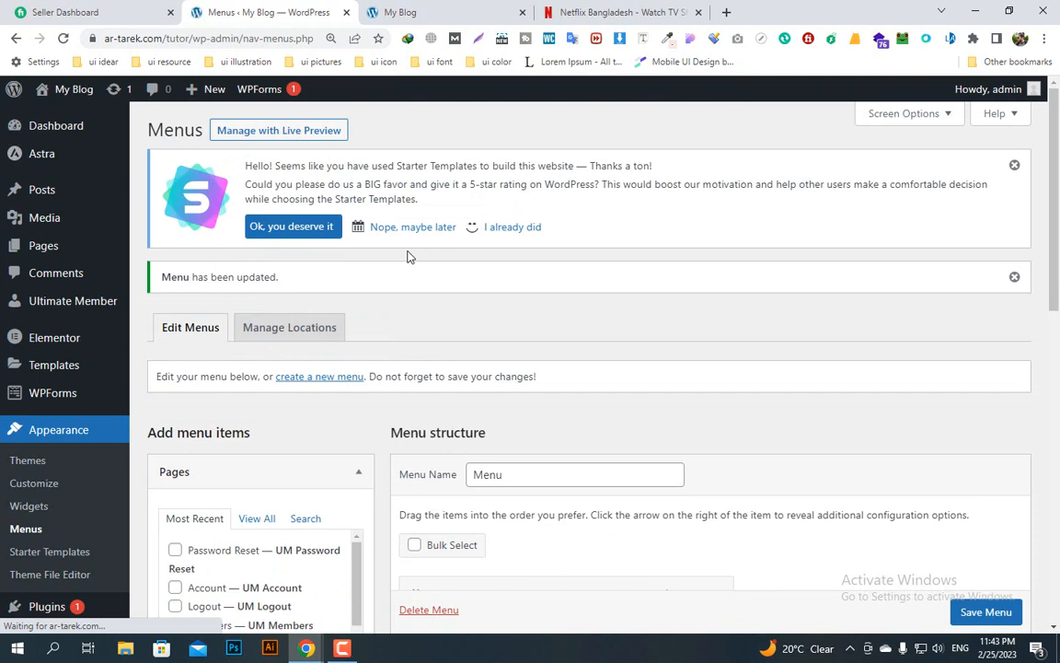
- Switch to the live site and check the Login and Account submenus in its header navigation
click(405, 12)
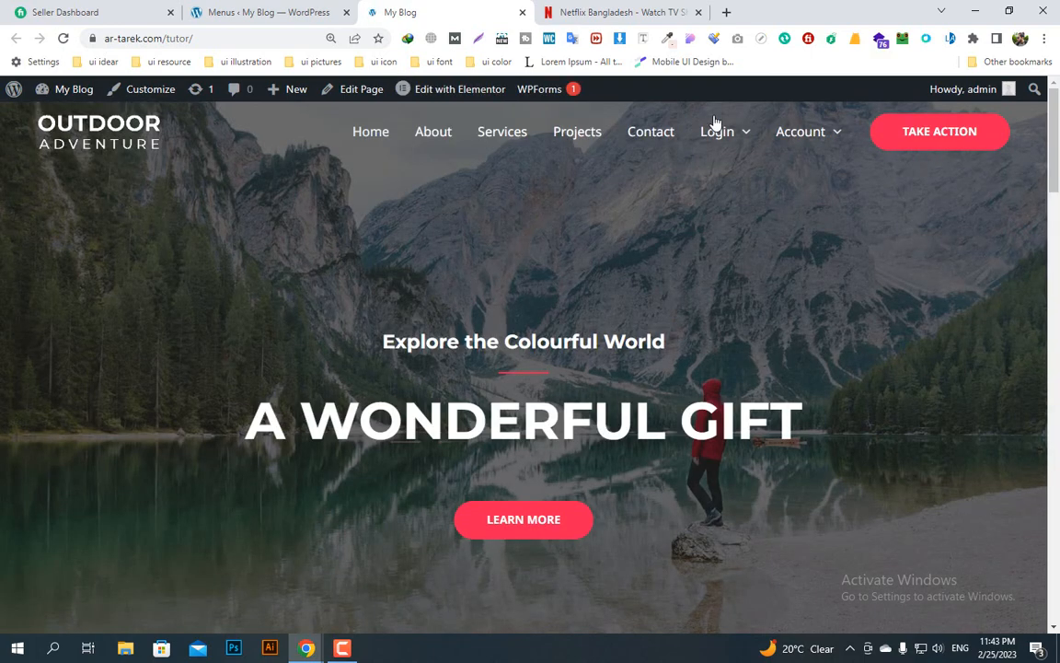
mouse_move(732, 136)
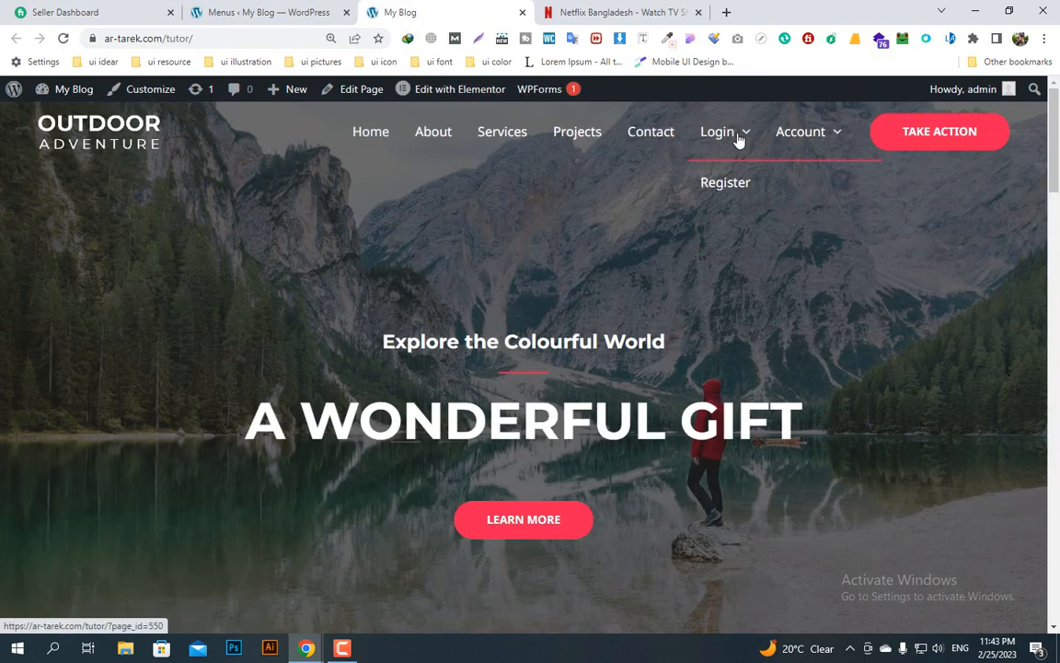
mouse_move(775, 141)
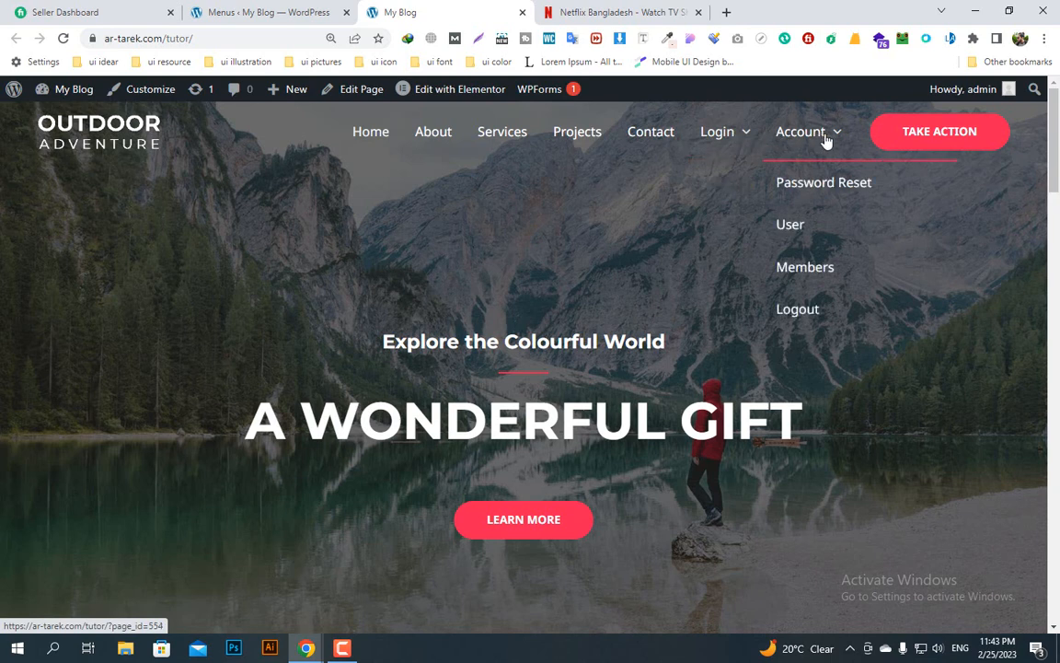
- Open the User page from the Account submenu and examine the profile page's cover area, photo and sections
click(797, 233)
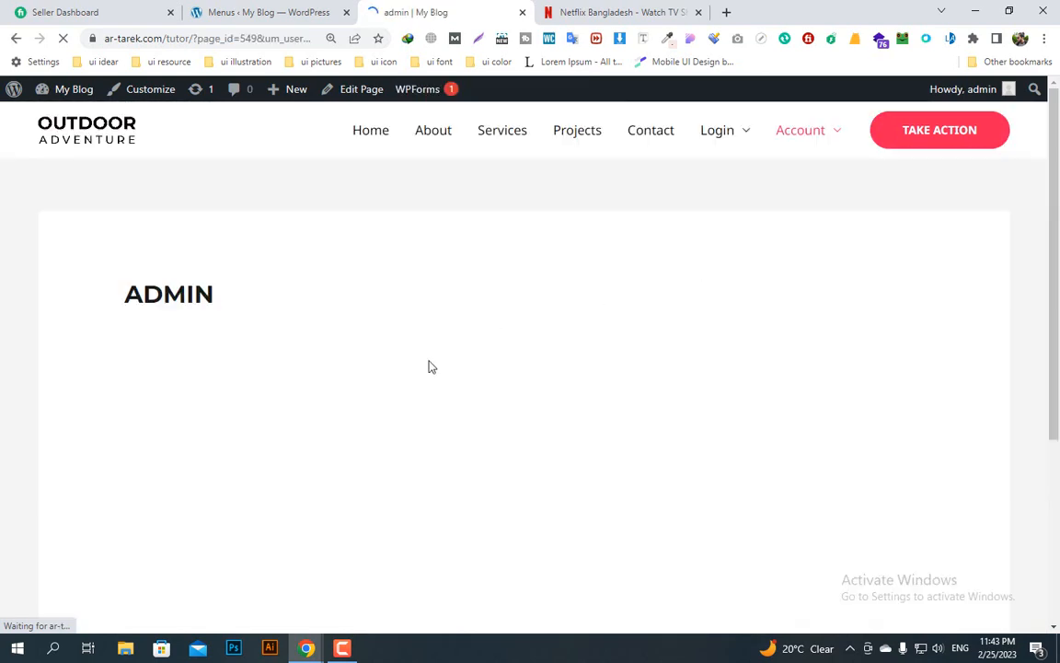
scroll(430, 368, down, 2)
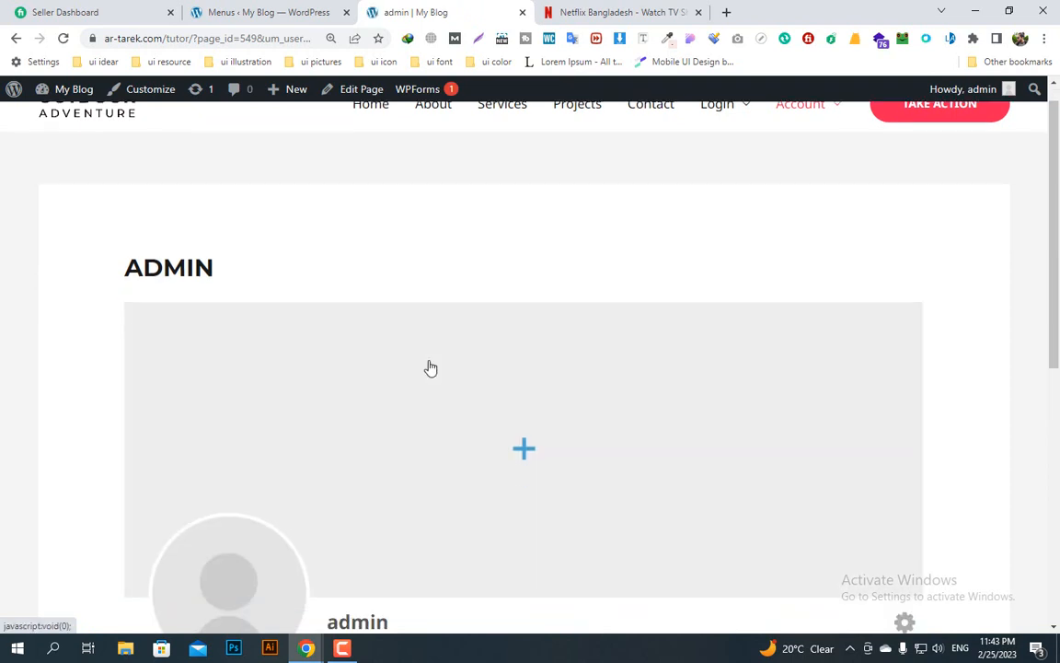
scroll(431, 367, down, 2)
scroll(429, 367, up, 3)
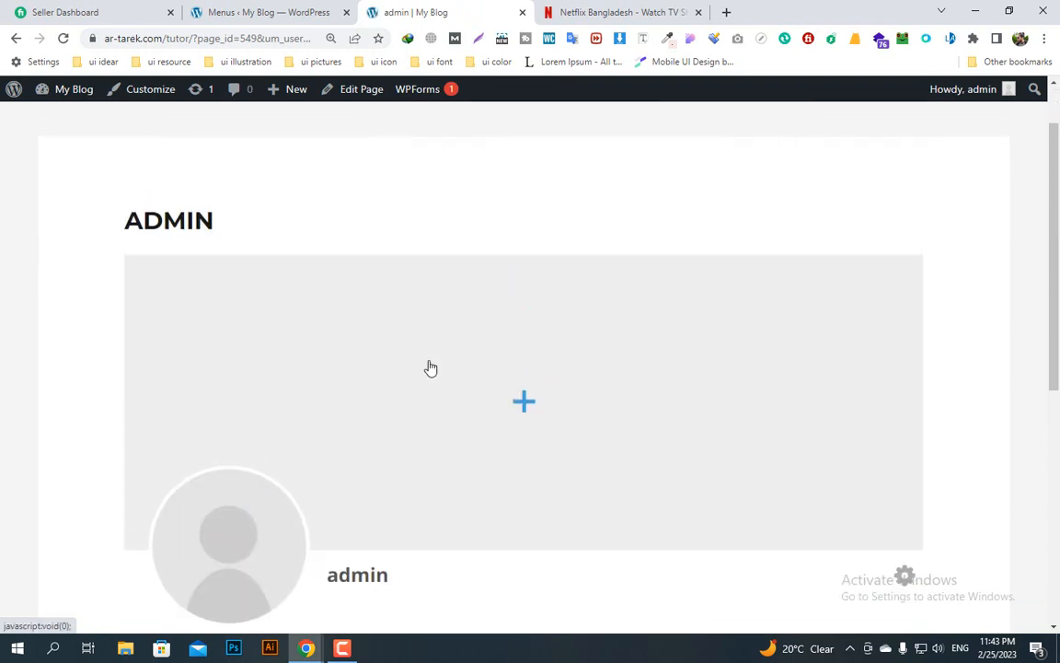
scroll(431, 367, down, 3)
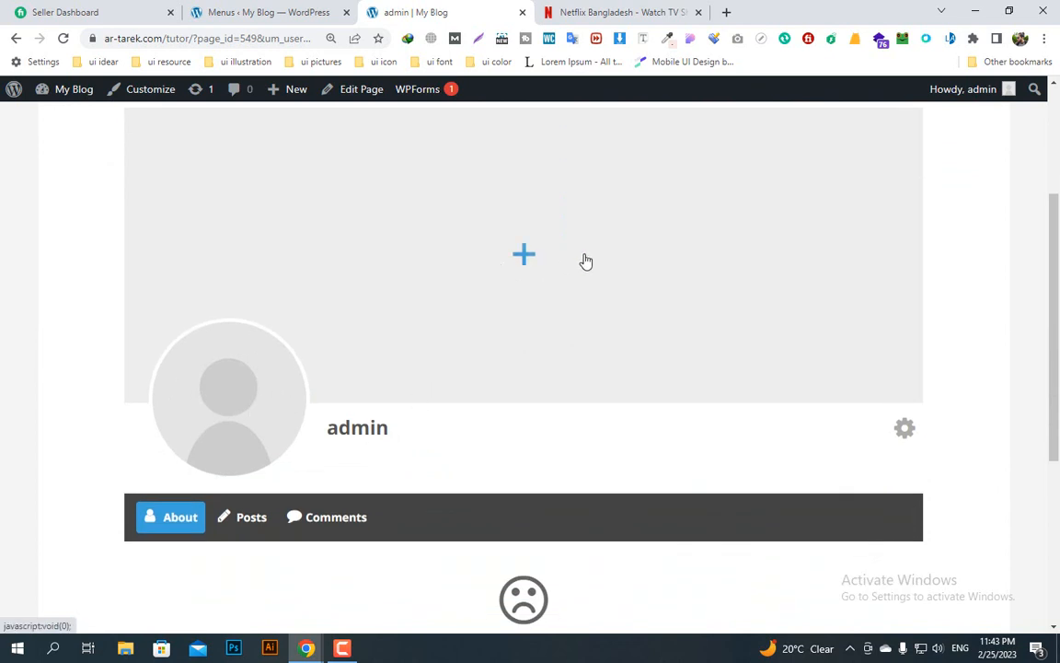
- Open My Account from the profile's settings and examine the account details form
click(904, 428)
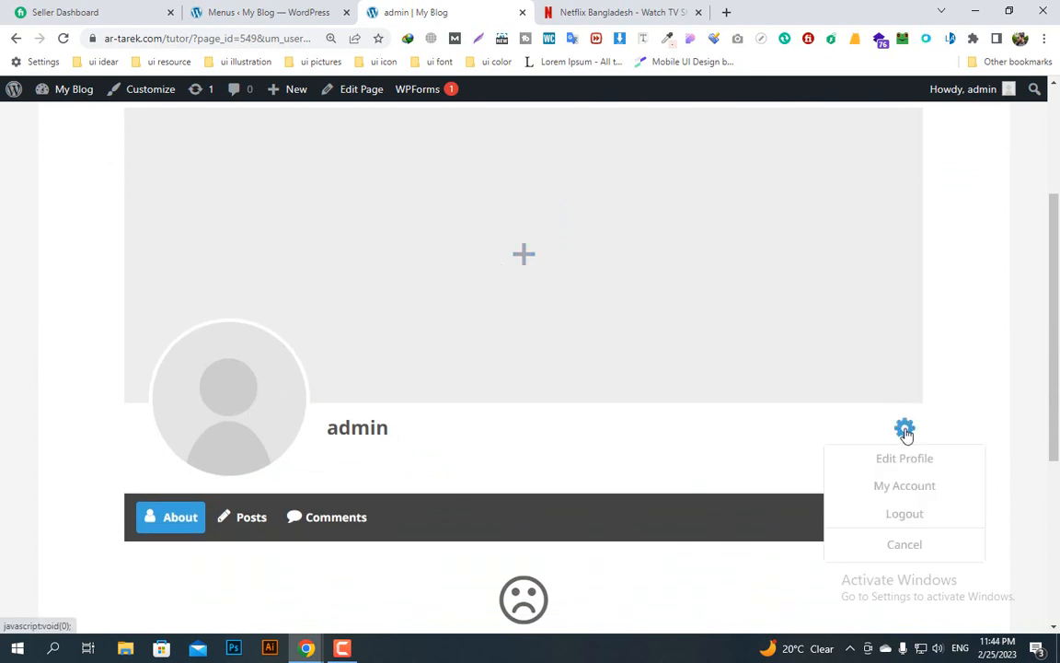
click(905, 488)
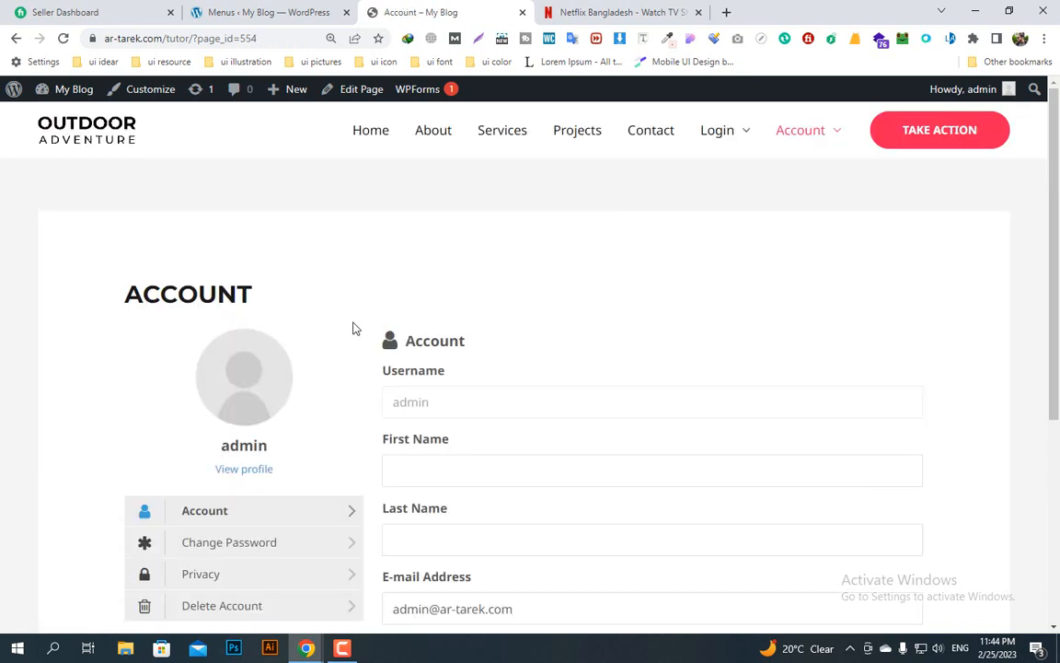
scroll(355, 329, down, 3)
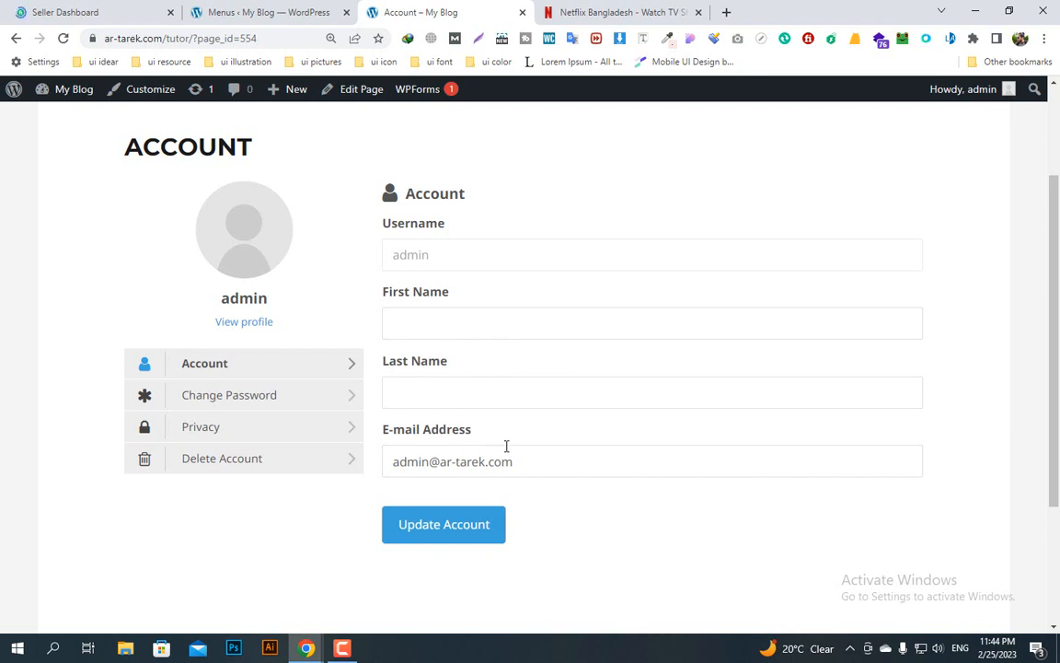
scroll(414, 298, up, 2)
- Copy the site's home page address and open it in an incognito window to check the navigation menu as a logged-out visitor
click(98, 144)
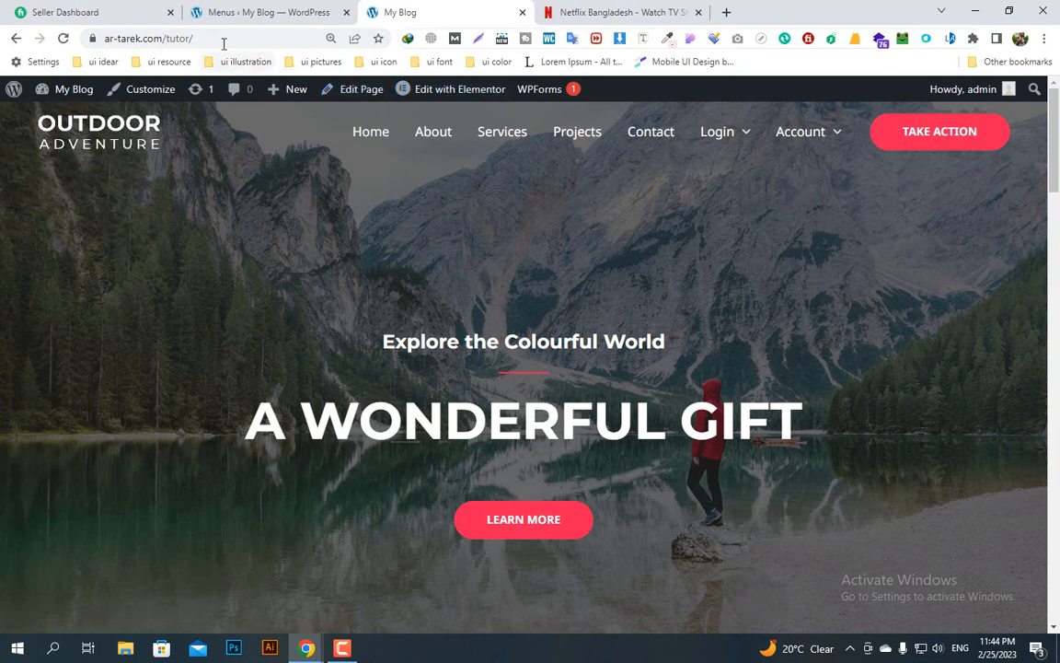
right_click(196, 38)
click(235, 121)
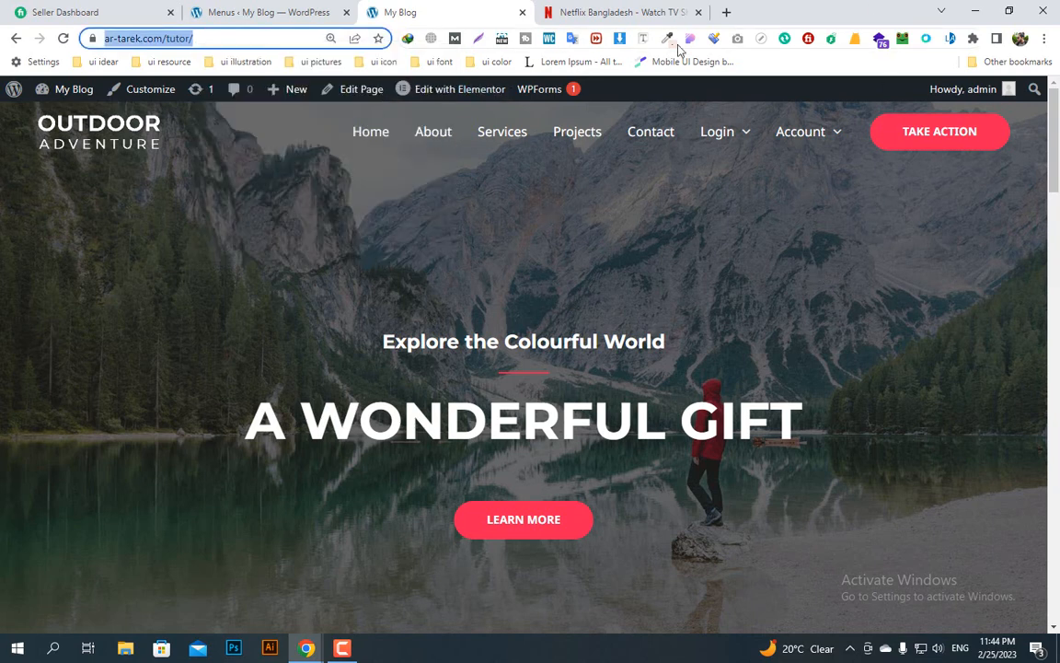
click(1043, 38)
click(935, 95)
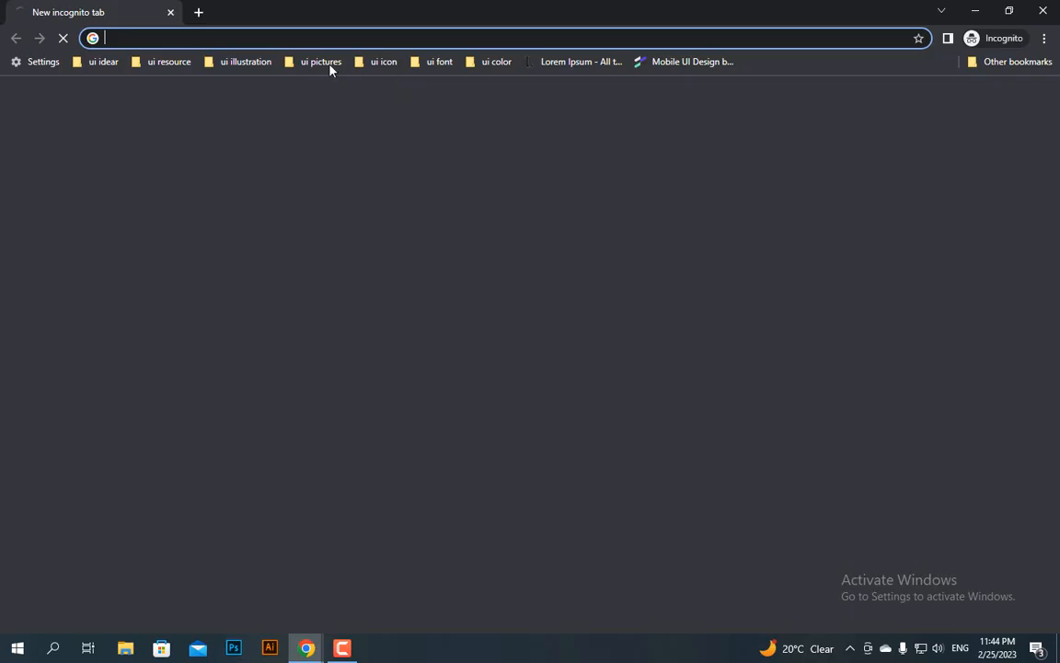
key(ctrl+v)
key(Return)
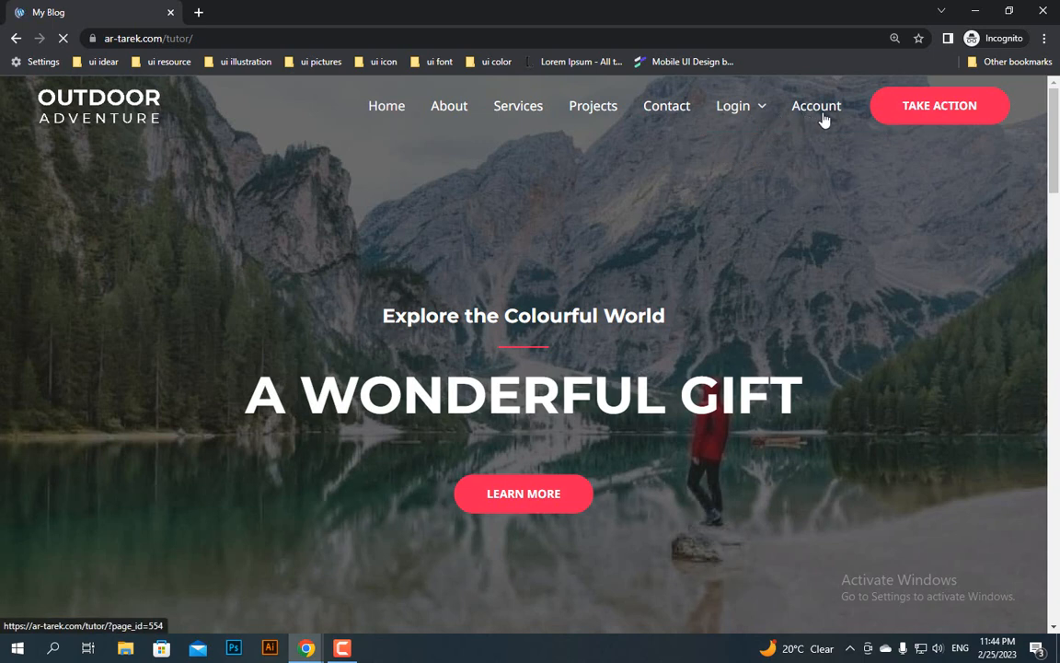
mouse_move(734, 117)
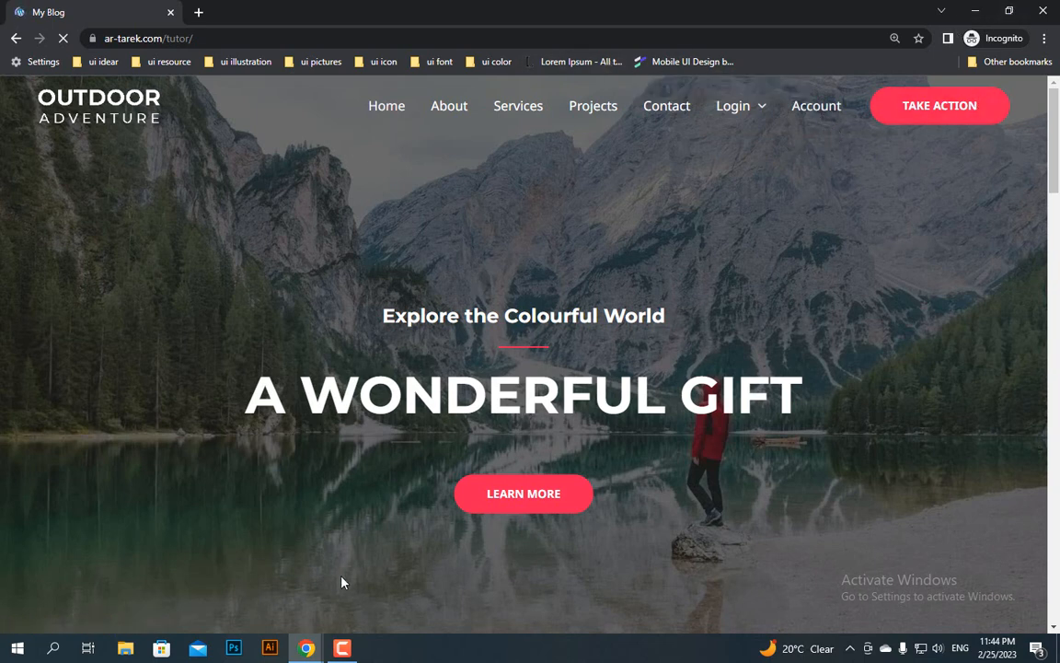
- Switch back to the WordPress admin window and open the site's user list from the Ultimate Member users overview
click(309, 648)
click(269, 585)
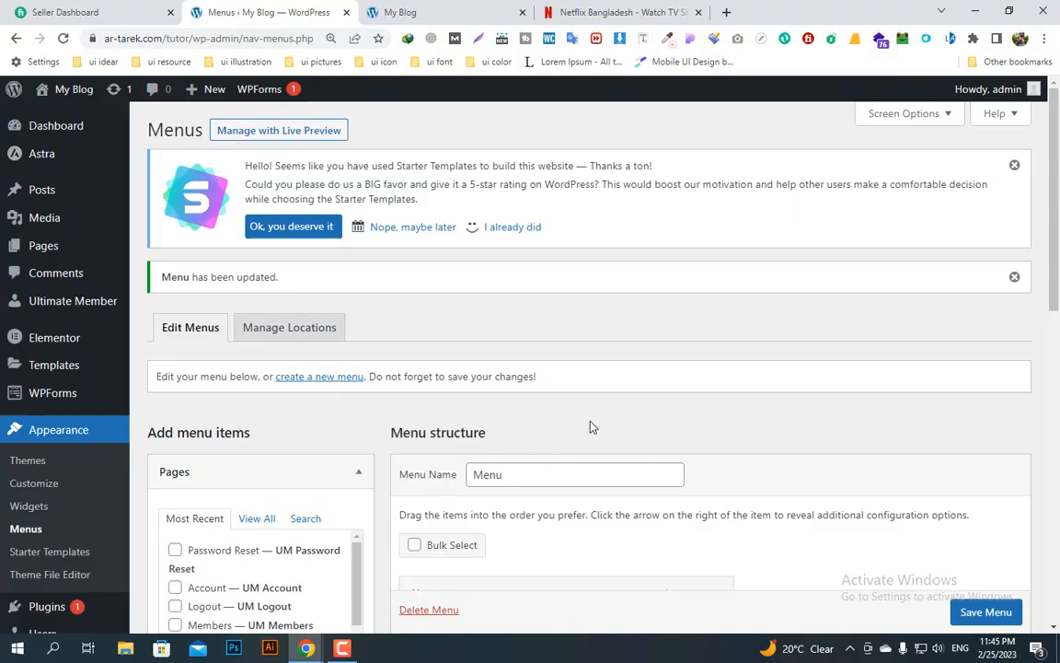
scroll(580, 395, down, 1)
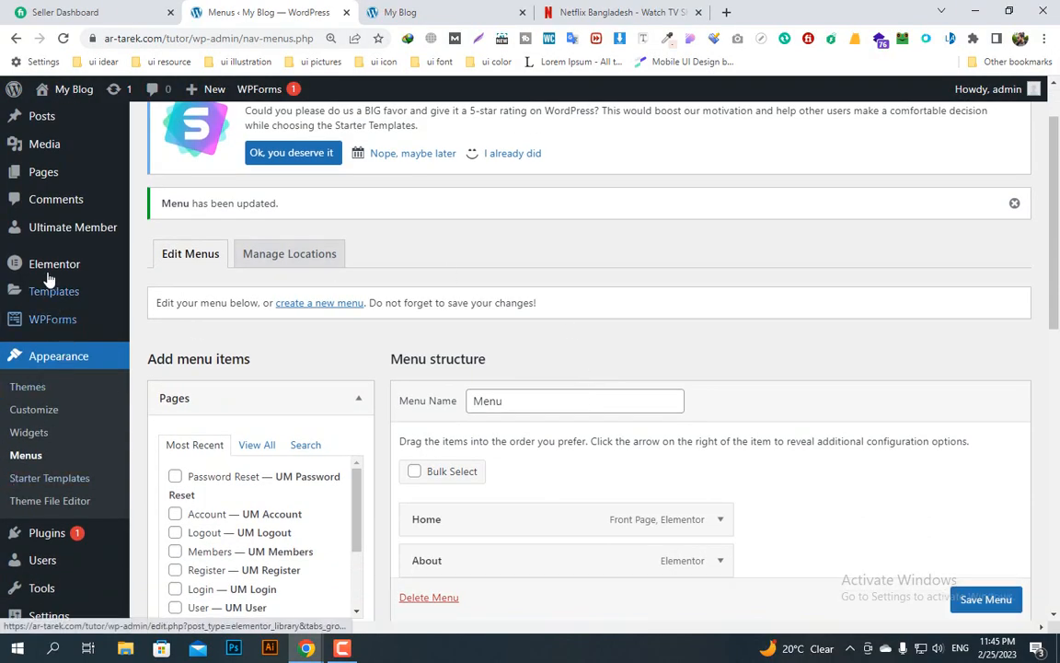
mouse_move(51, 235)
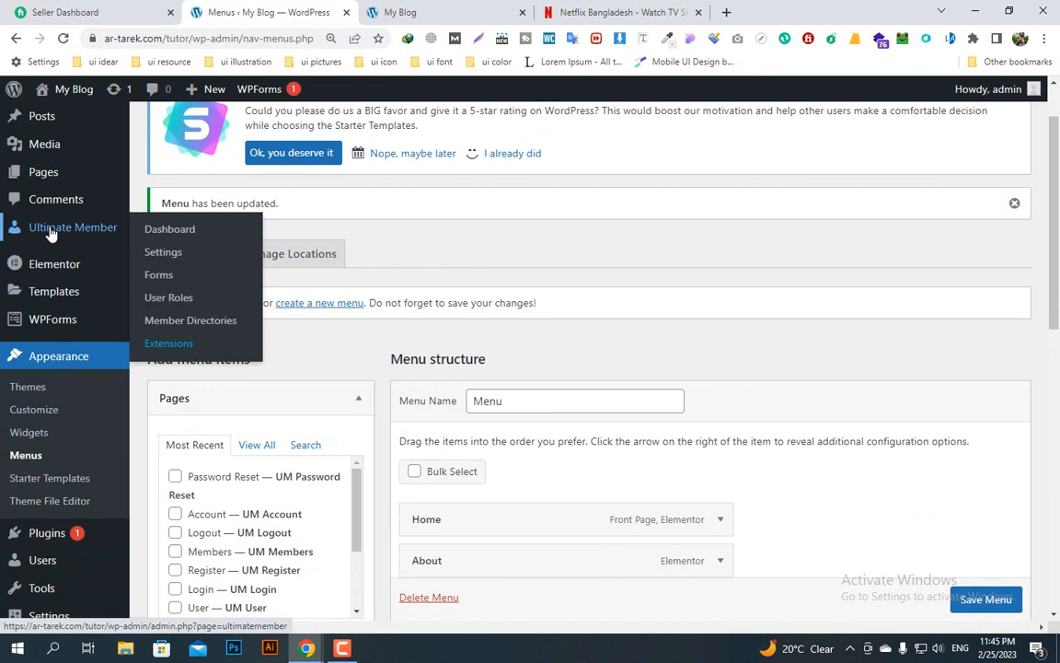
click(50, 235)
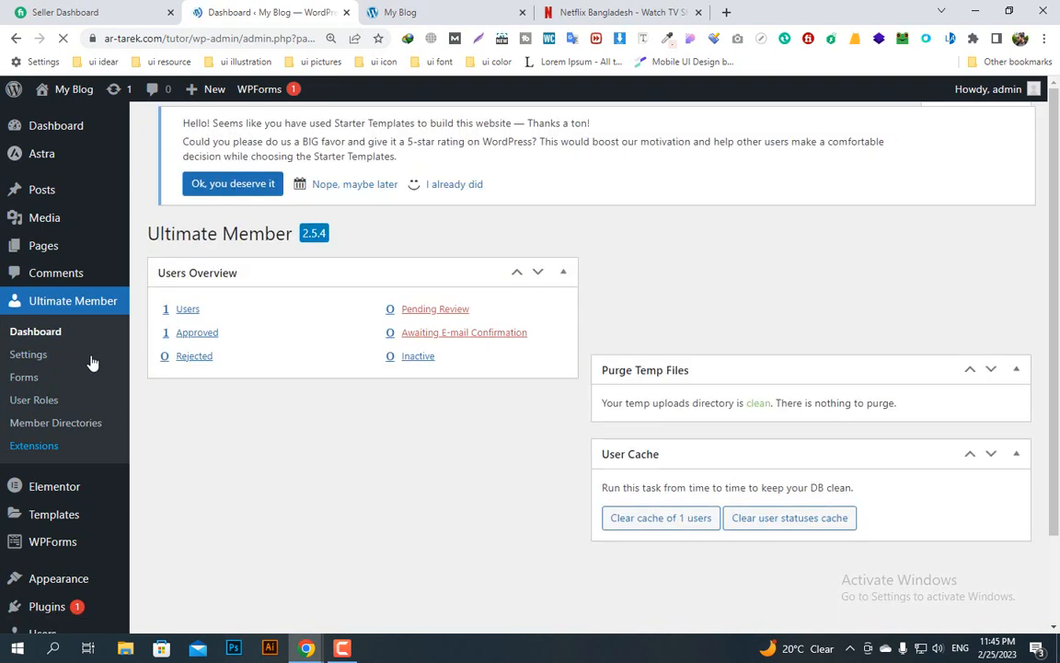
click(187, 323)
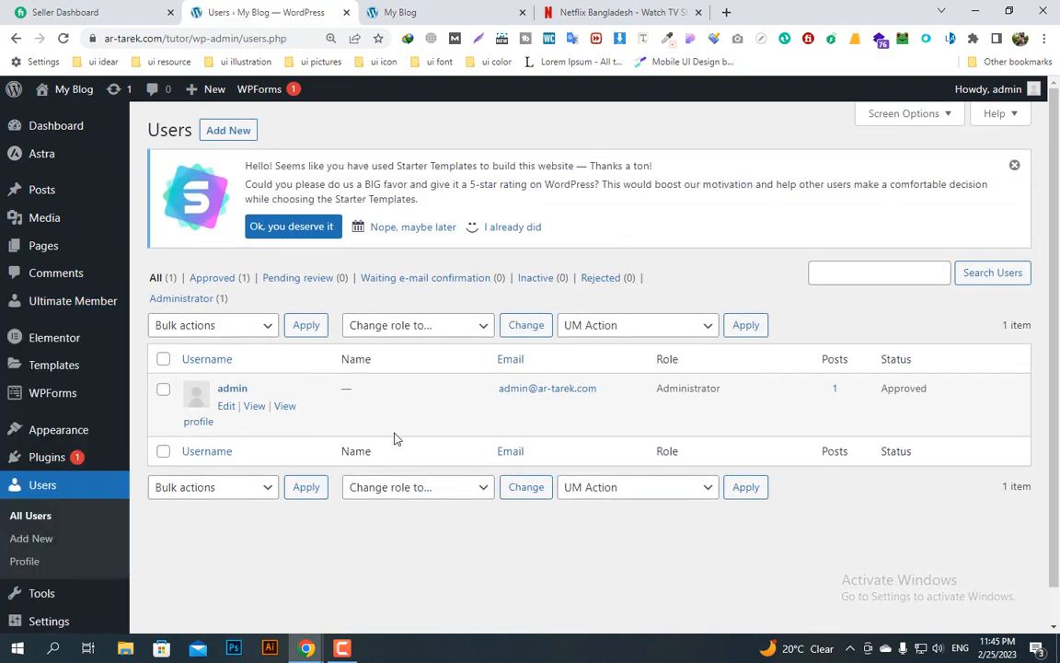
- Examine the admin account's entry in the user list and the roles available for changing a user's role
mouse_move(250, 422)
mouse_move(405, 413)
click(428, 330)
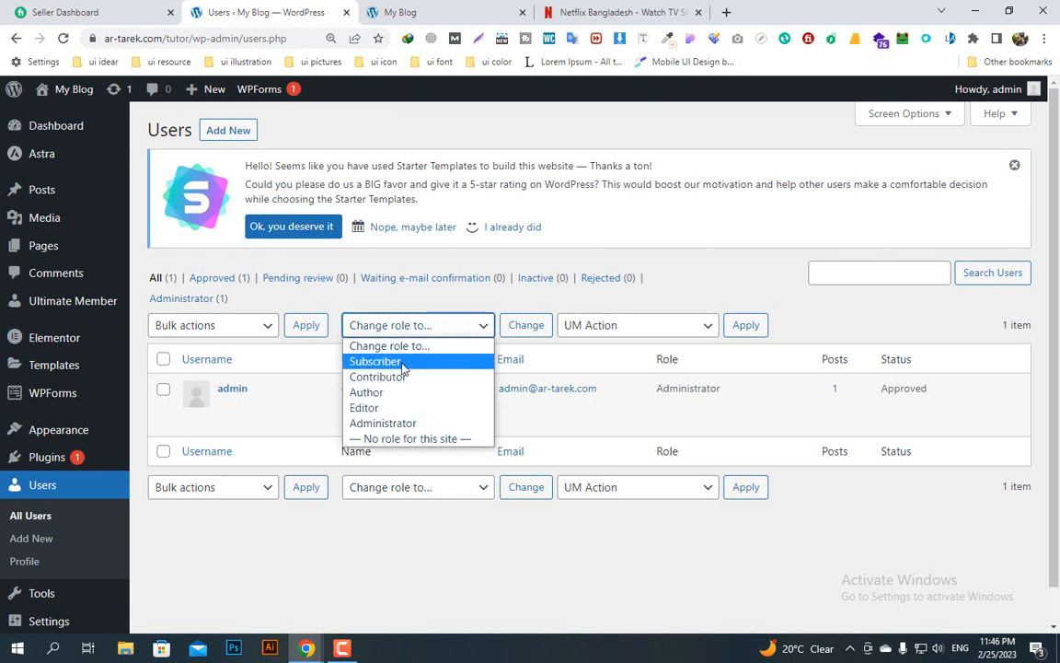
click(621, 430)
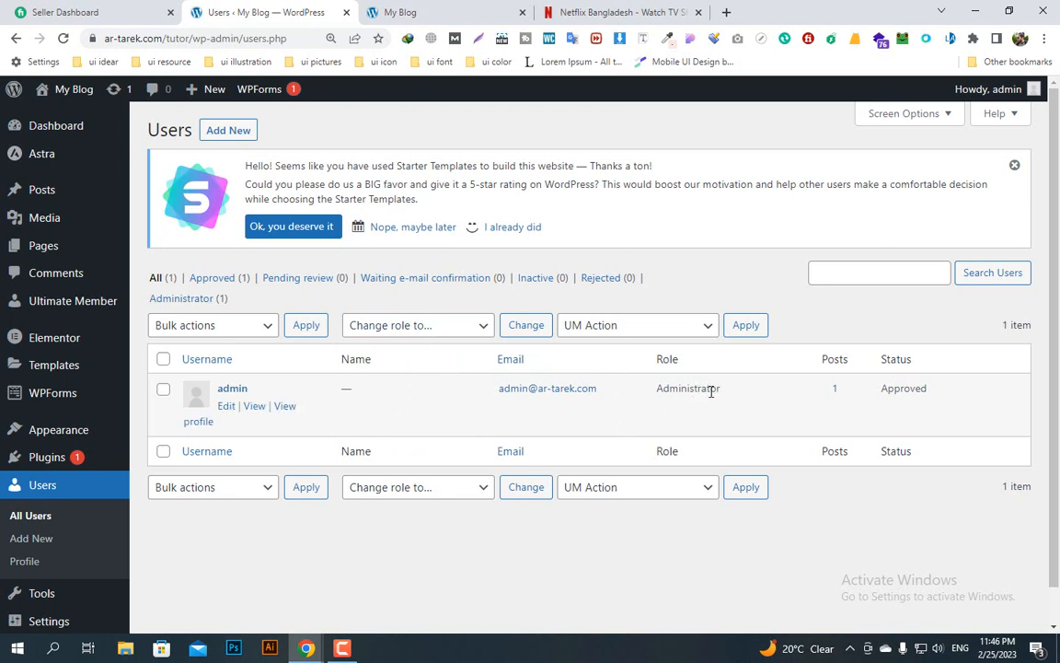
click(481, 328)
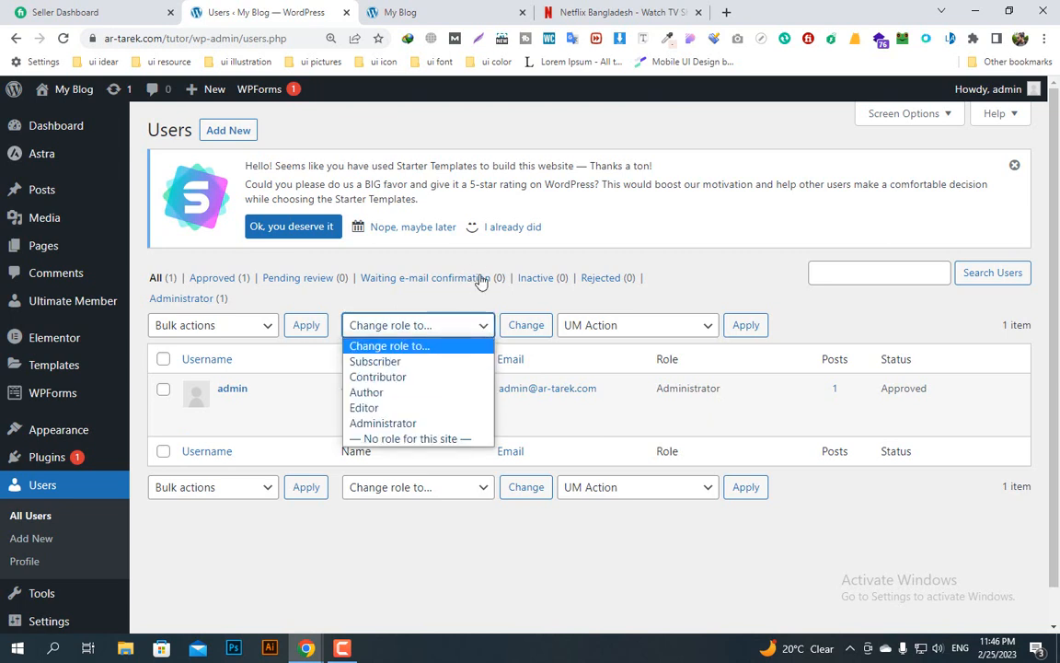
click(732, 281)
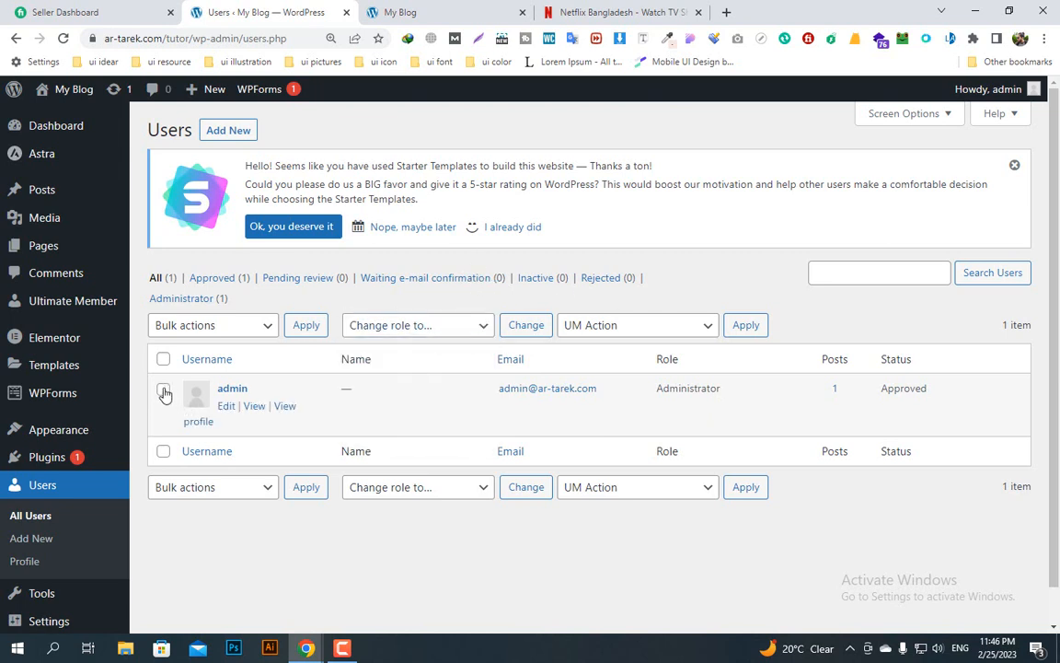
- Select the admin account, choose Contributor as the new role, and clear the selection without applying the change
click(163, 390)
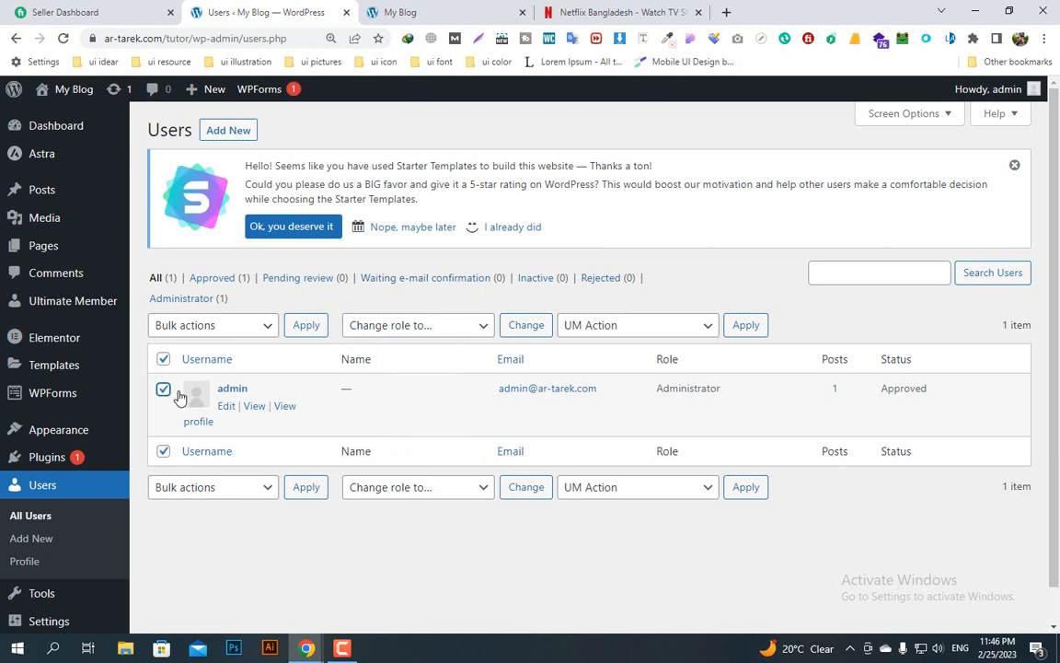
click(472, 331)
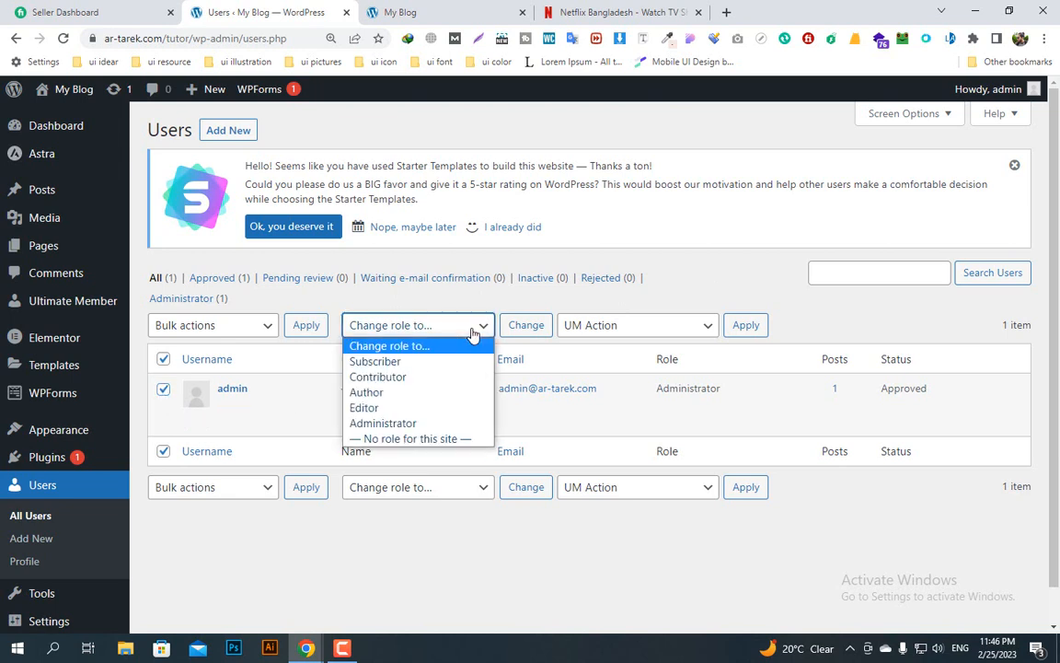
click(448, 378)
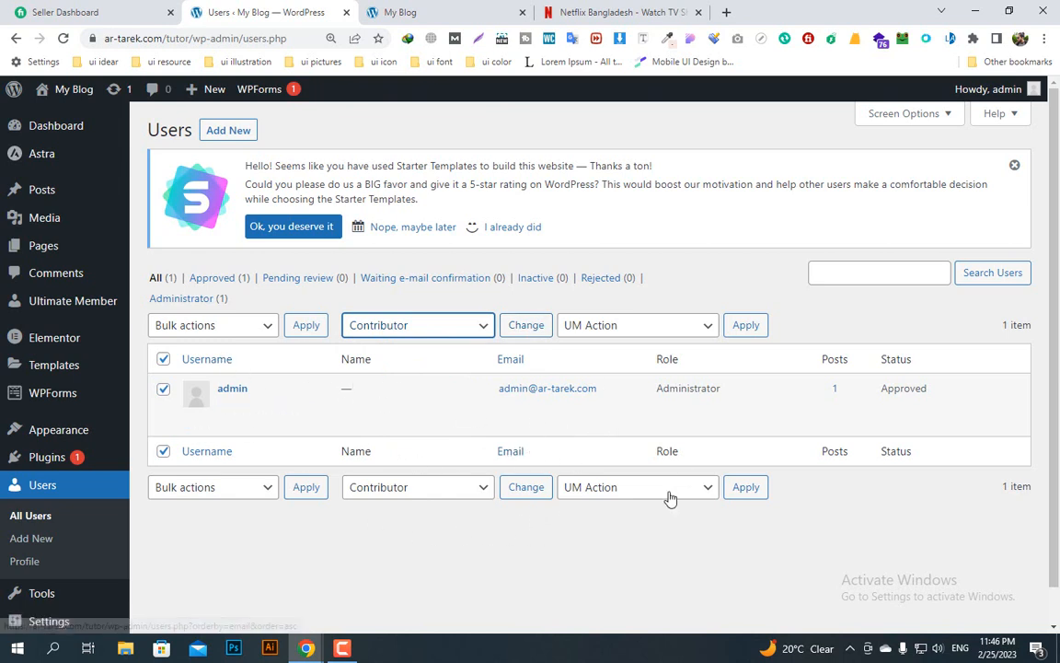
click(162, 389)
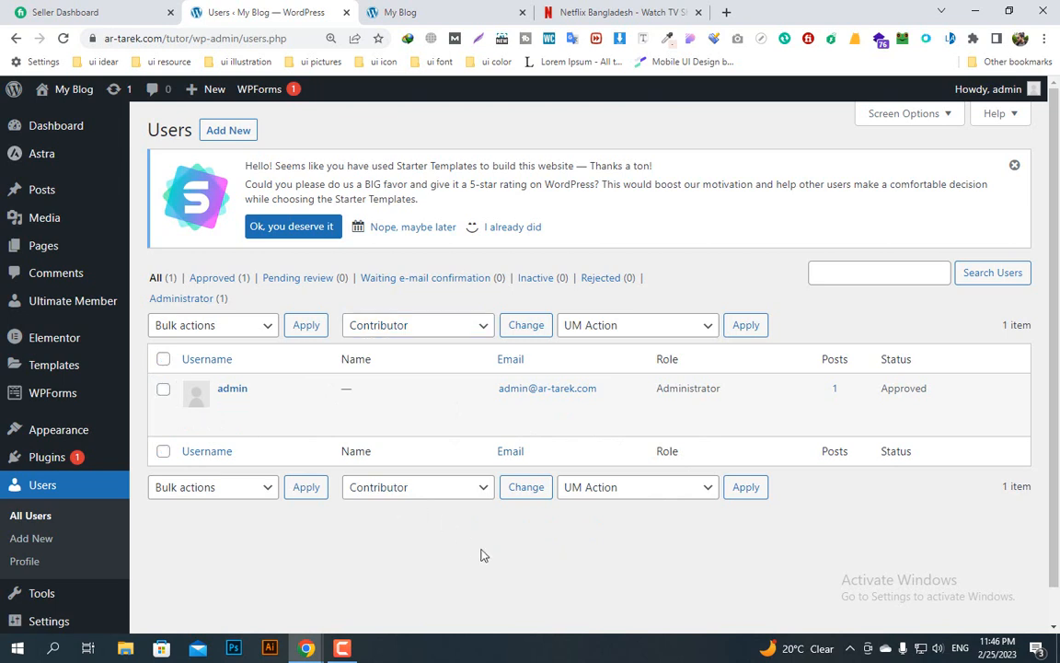
- Open Ultimate Member's Forms list and its User Roles list, and examine the available forms and roles
mouse_move(92, 304)
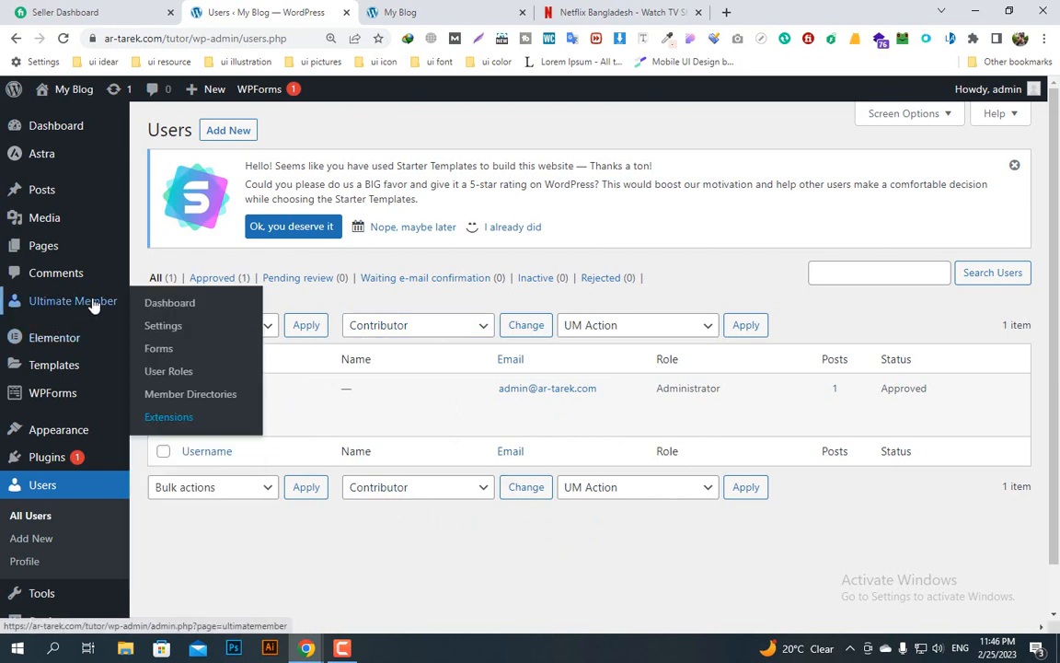
click(162, 350)
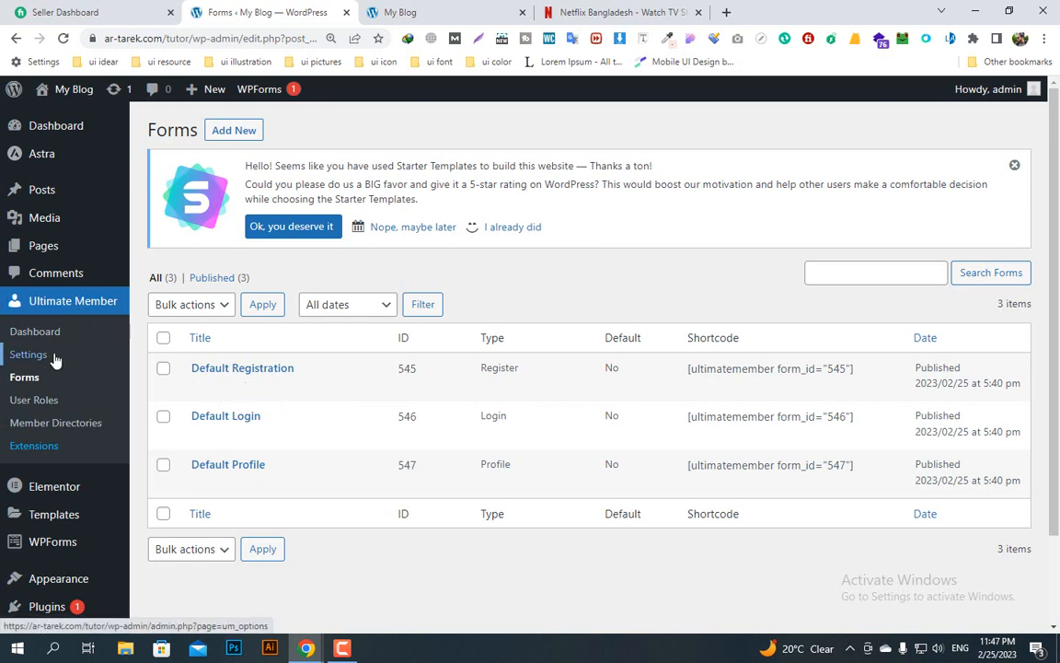
click(46, 403)
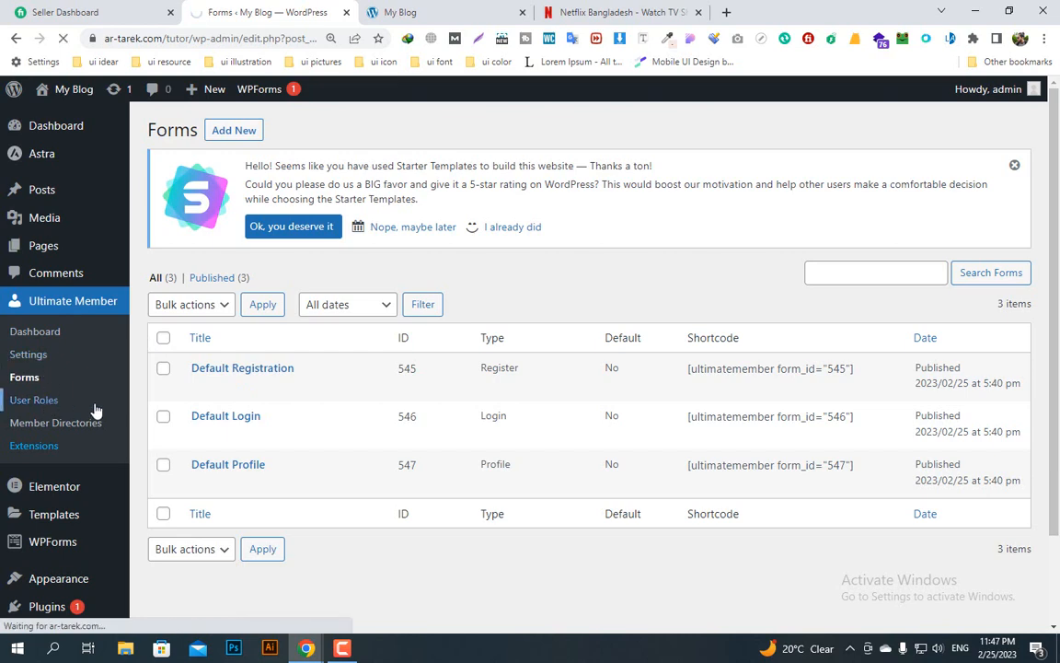
scroll(388, 453, down, 1)
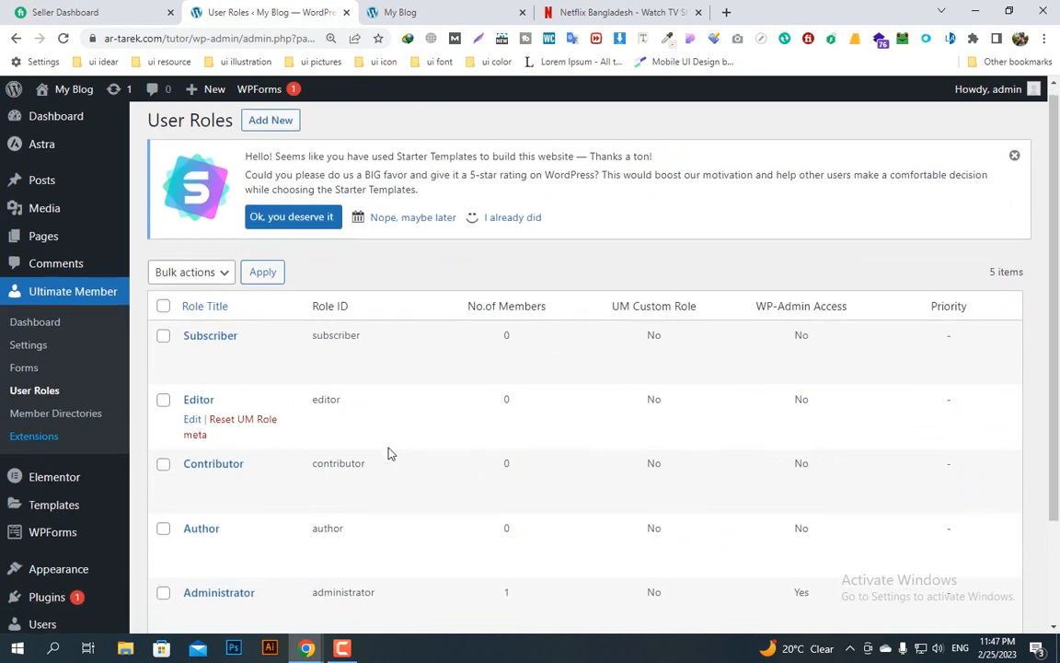
scroll(388, 453, down, 2)
scroll(240, 397, up, 1)
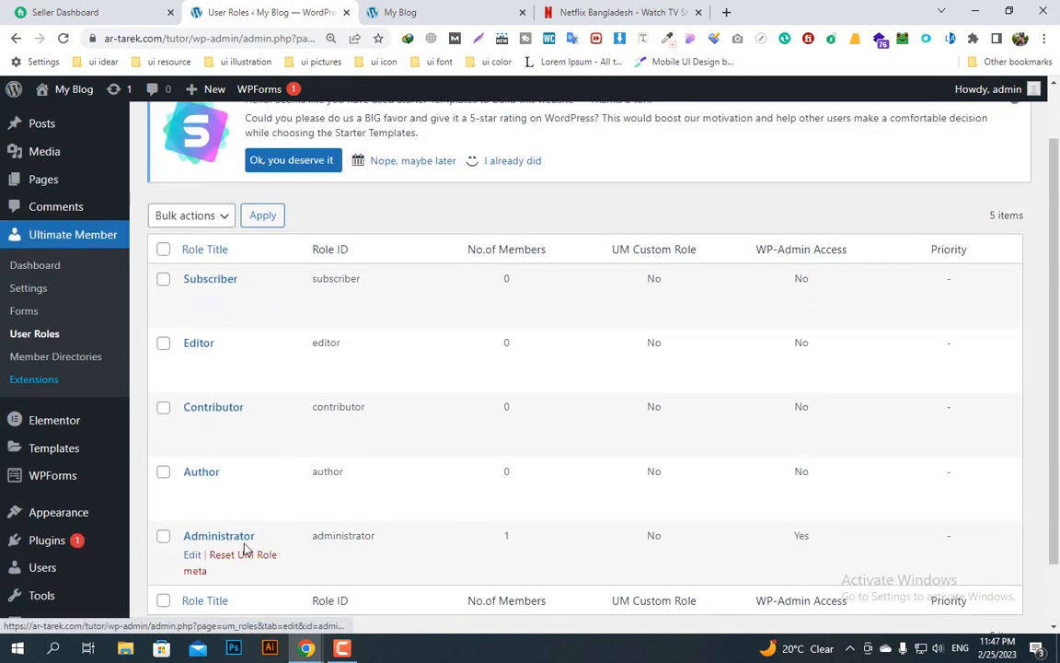
- Open Ultimate Member's Member Directories list and browse the extensions it offers
click(56, 359)
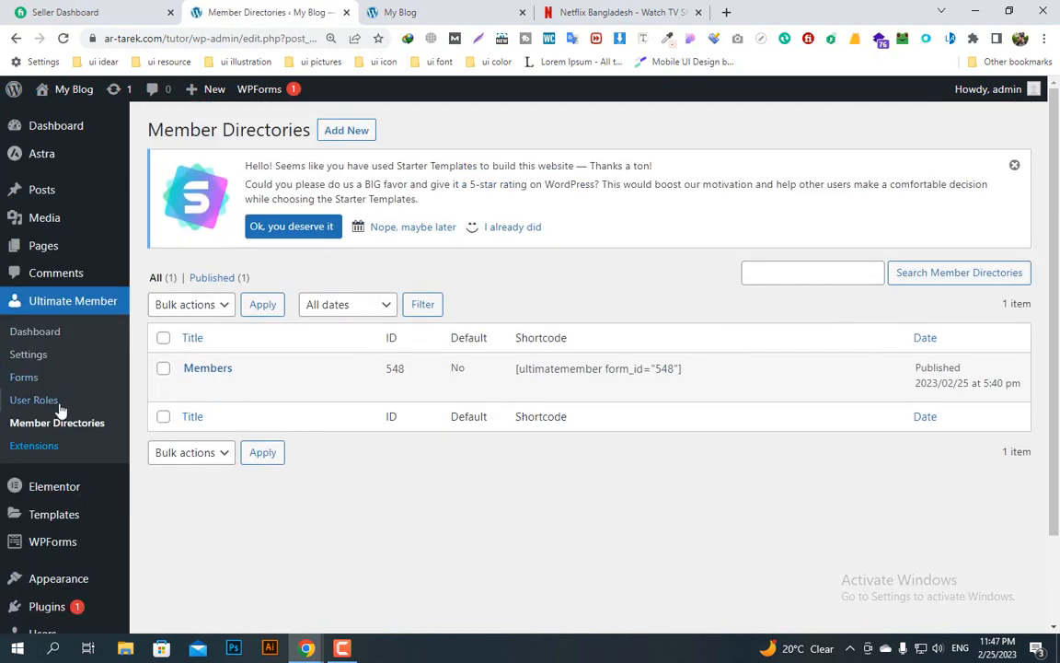
click(44, 448)
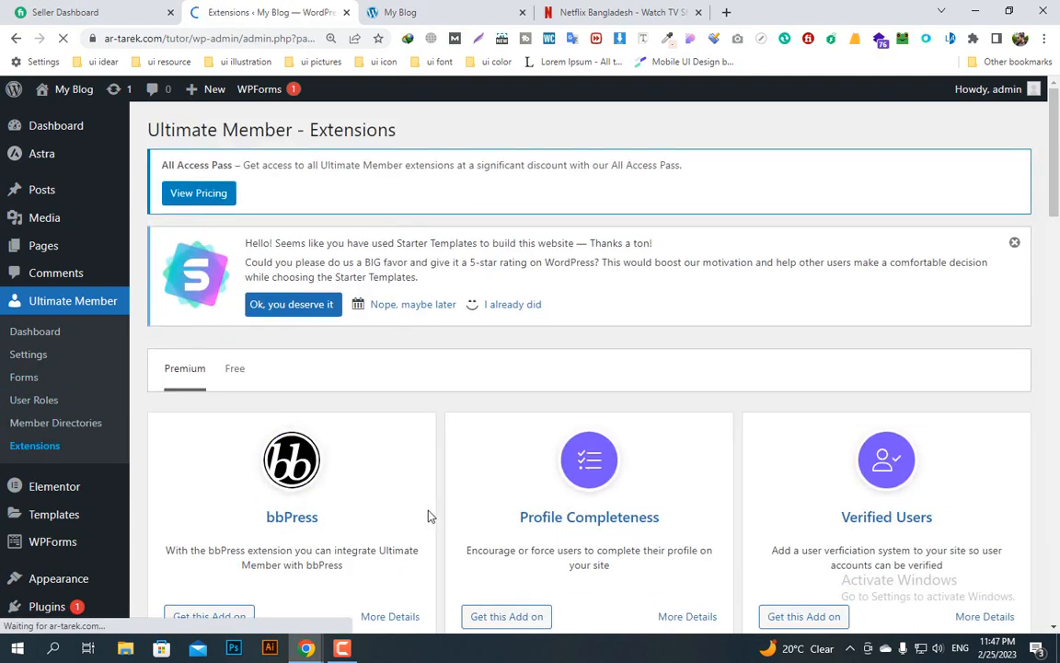
scroll(526, 440, down, 5)
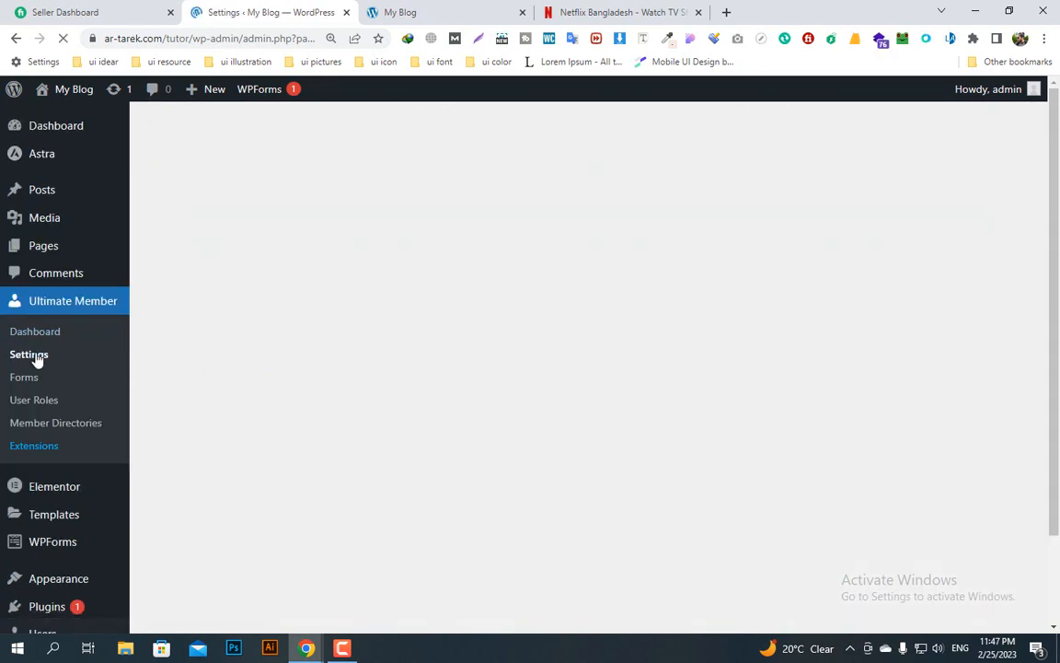
- Review Ultimate Member's general page assignments and the Users settings' choices for Profile Permalink Base and User Display Name
scroll(322, 421, down, 2)
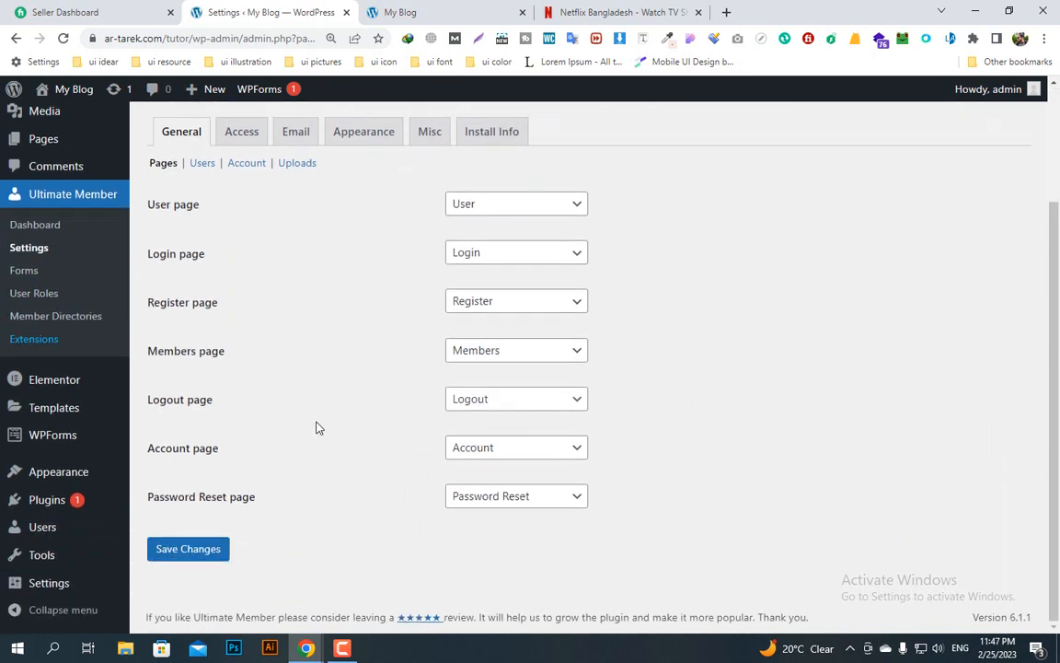
click(204, 164)
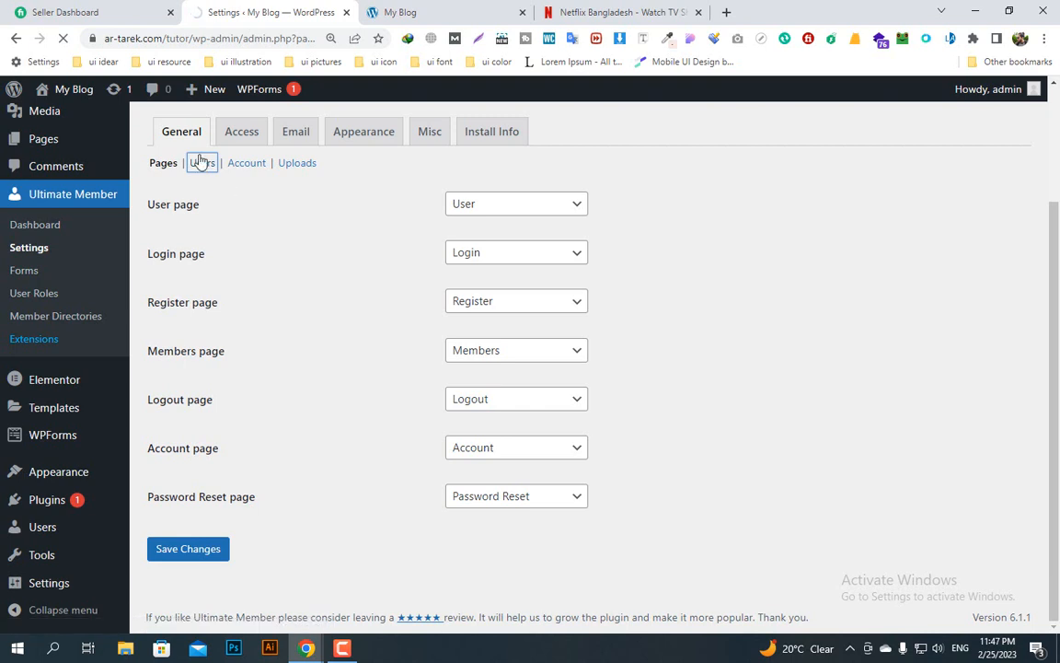
scroll(488, 403, down, 1)
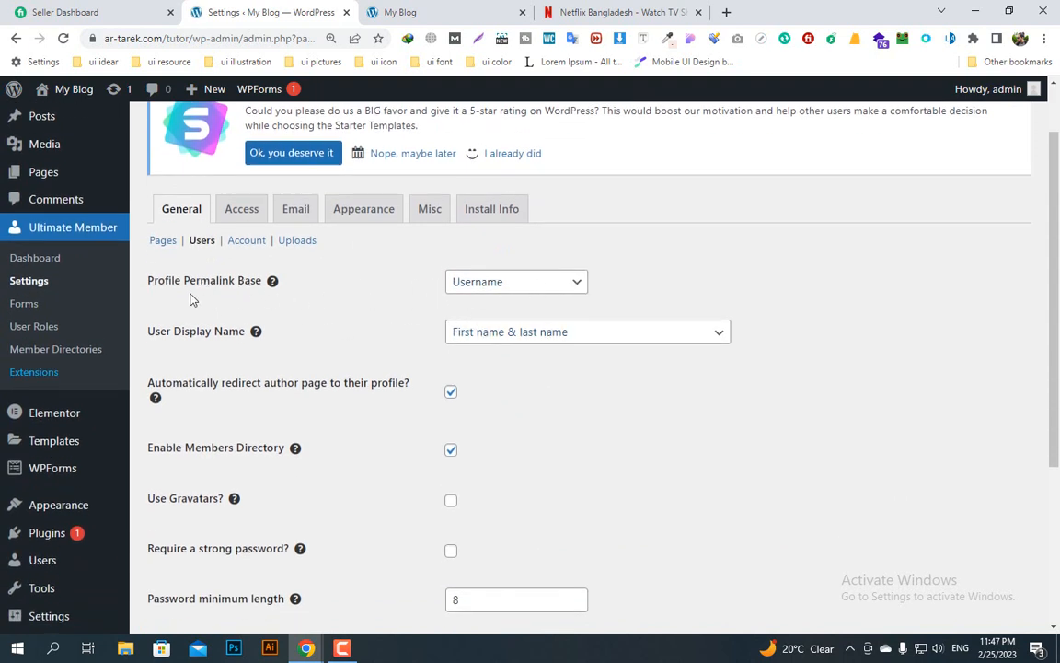
click(562, 289)
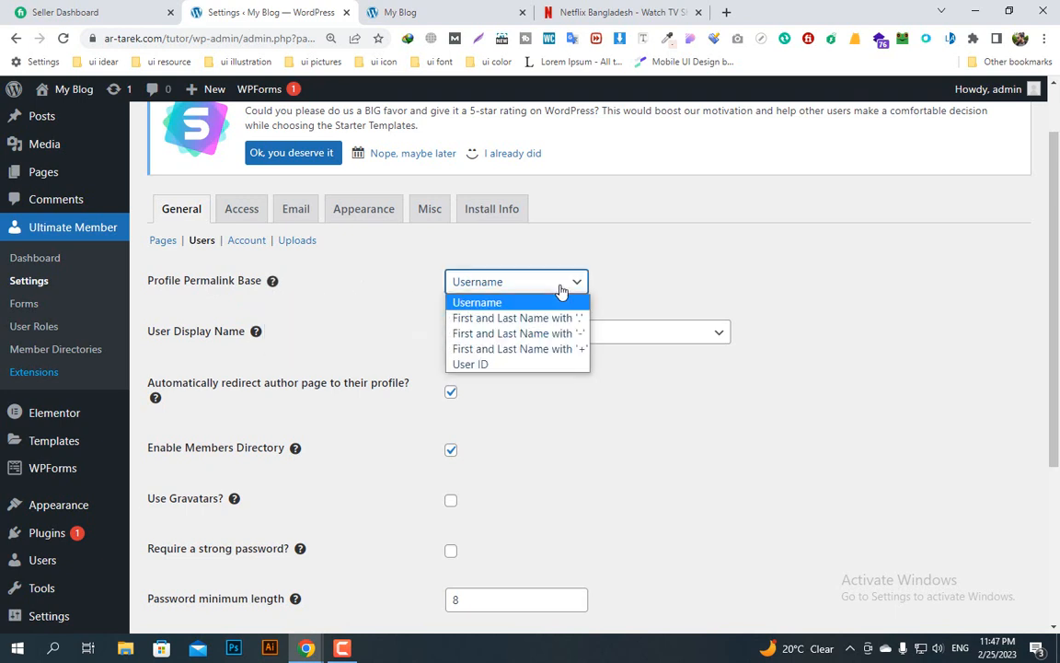
click(561, 290)
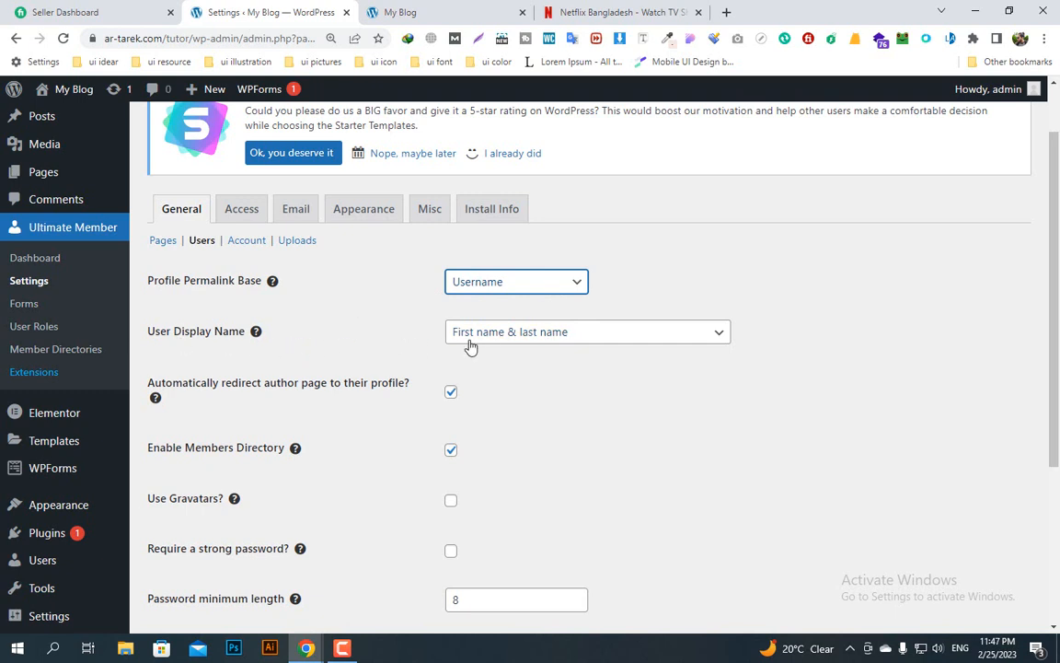
click(580, 338)
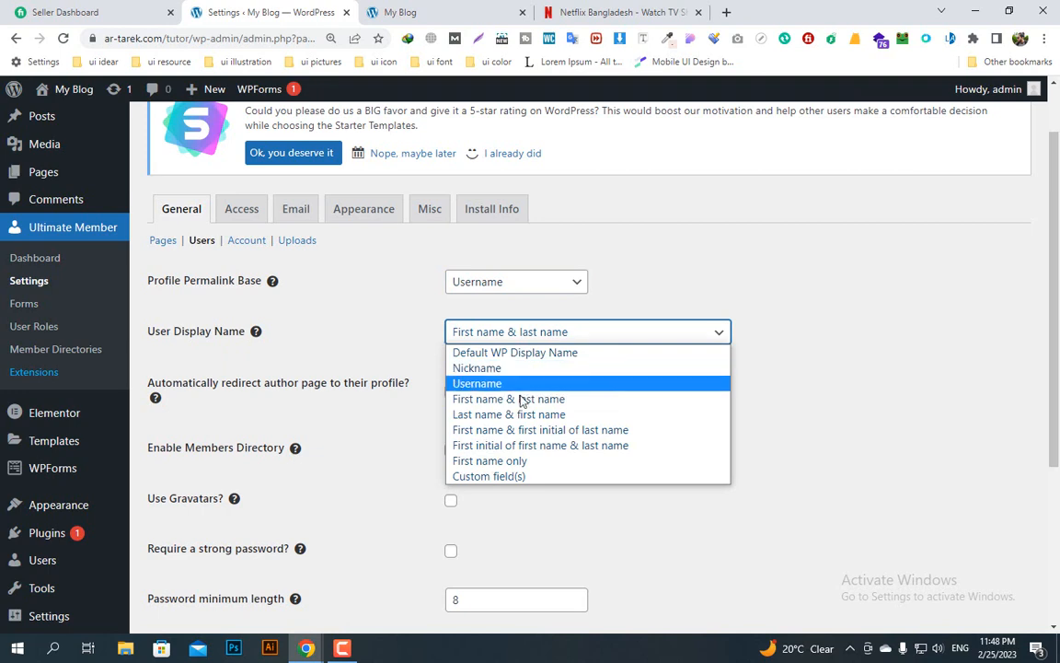
click(410, 295)
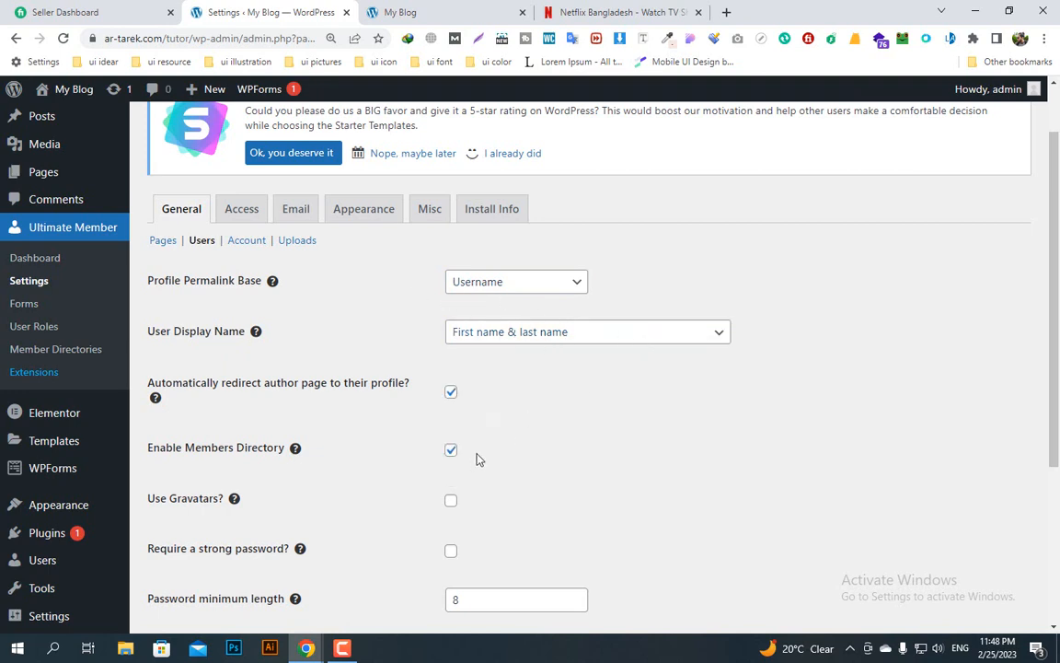
- Enable Use Gravatars in Ultimate Member's Users settings and save the changes
scroll(483, 424, down, 2)
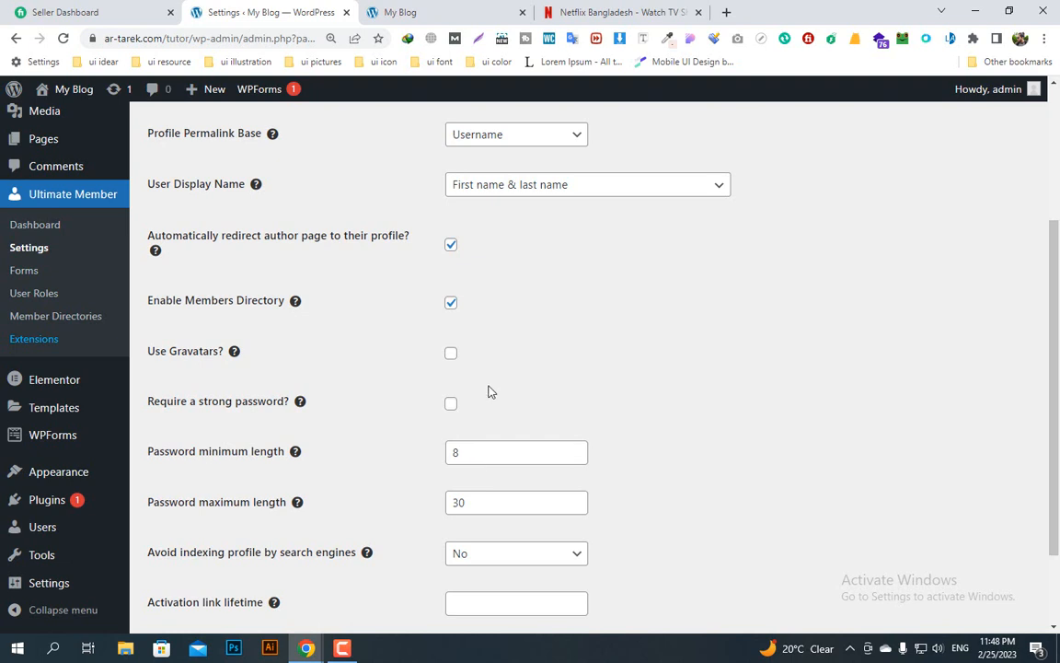
click(450, 354)
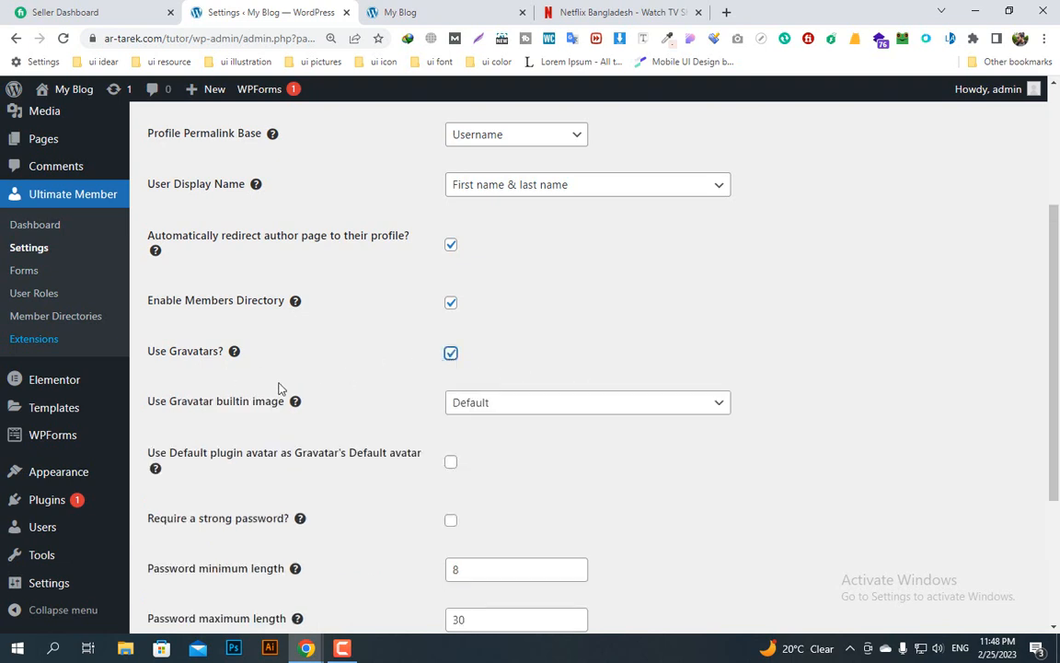
scroll(469, 423, down, 3)
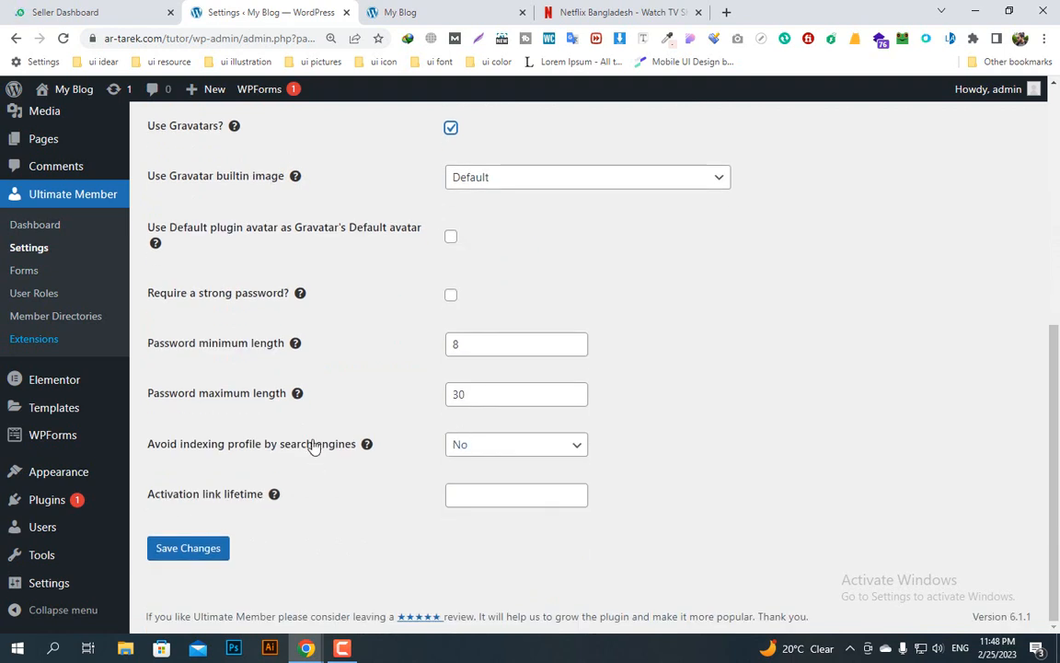
scroll(224, 521, up, 1)
scroll(212, 534, down, 1)
click(188, 547)
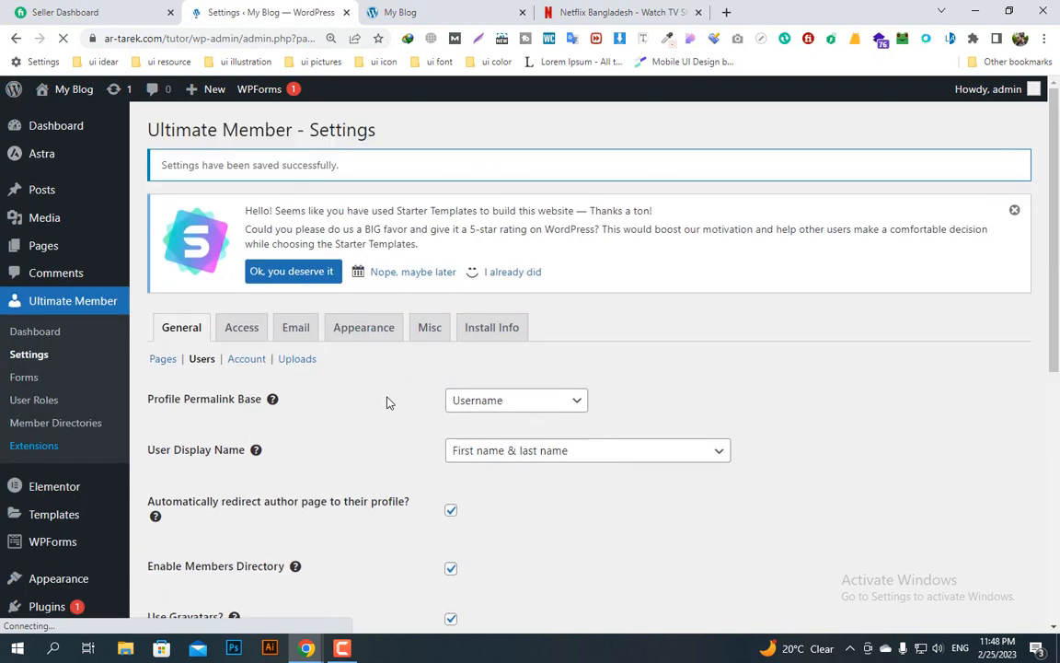
- Open Ultimate Member's general Account settings and examine the account tab and account deletion text options
click(247, 359)
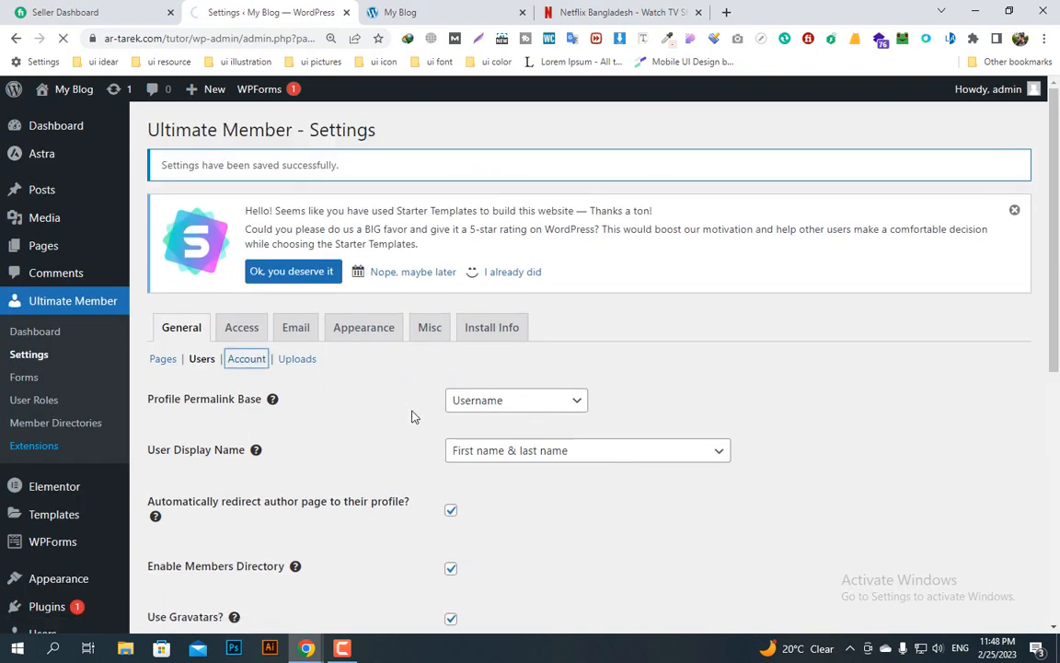
scroll(412, 417, down, 2)
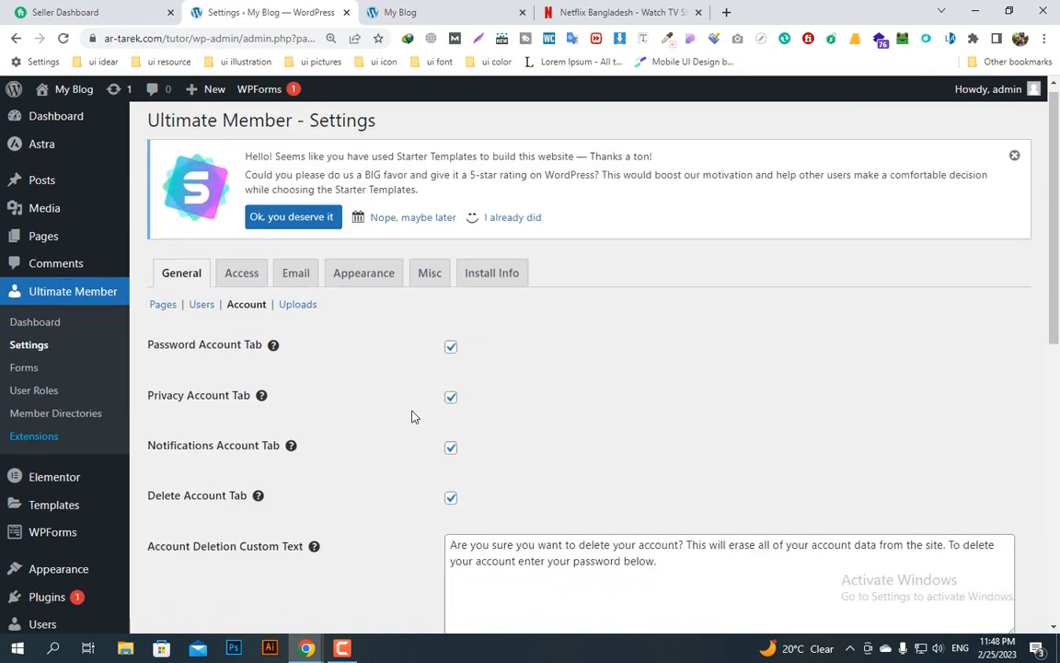
scroll(412, 416, down, 1)
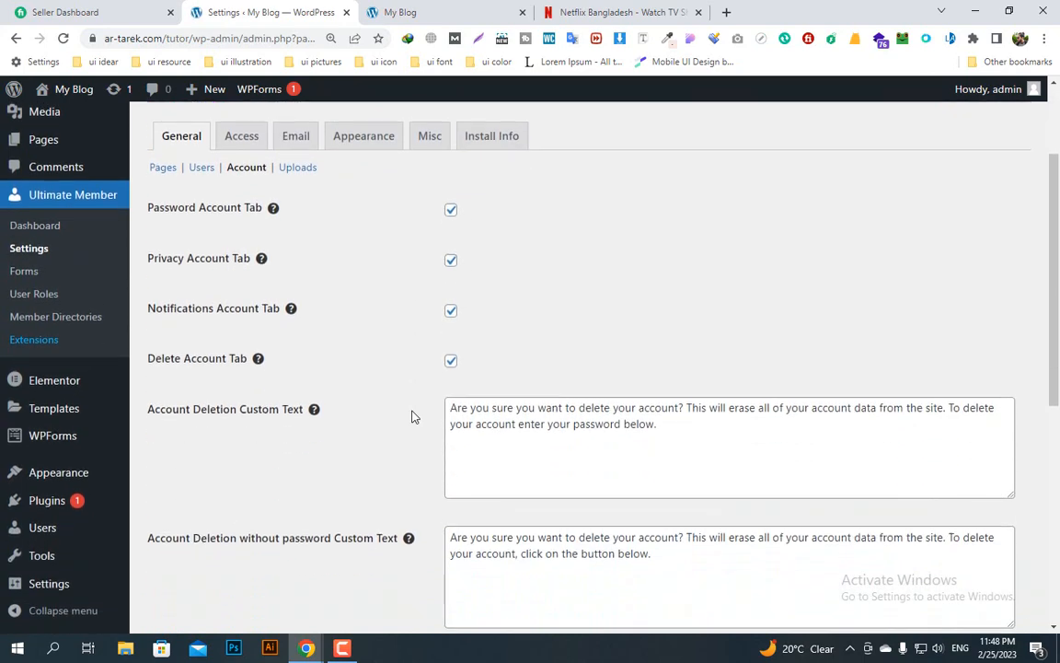
- Open Ultimate Member's Access settings, review the Global Site Access choices, and save Content Restriction enabled for Post, Page and Category
scroll(414, 417, up, 2)
click(247, 288)
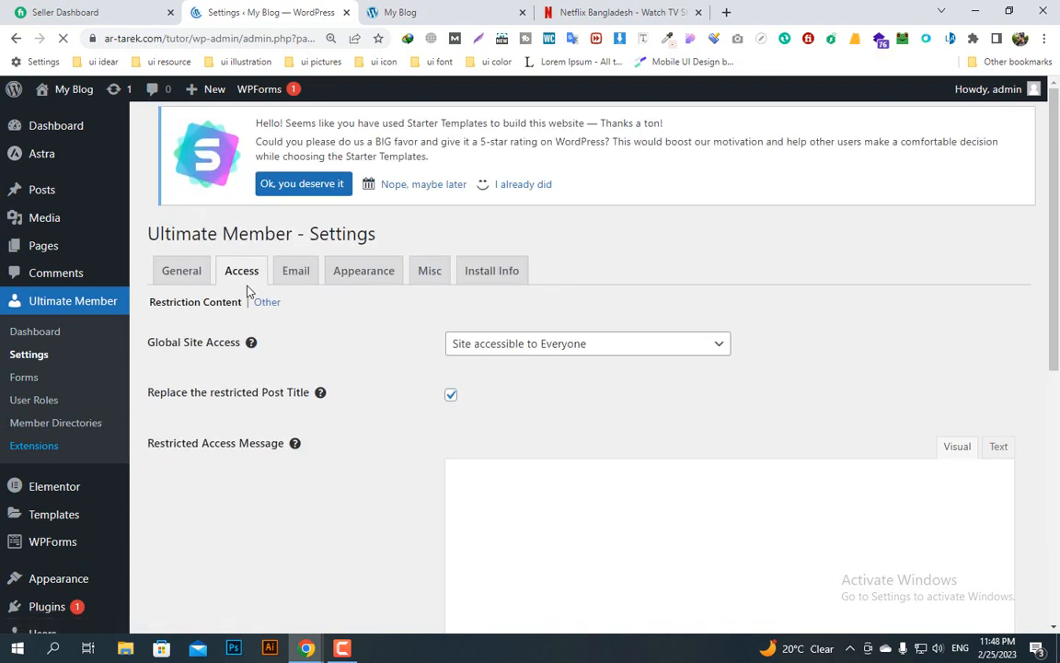
scroll(507, 387, down, 1)
scroll(507, 391, down, 1)
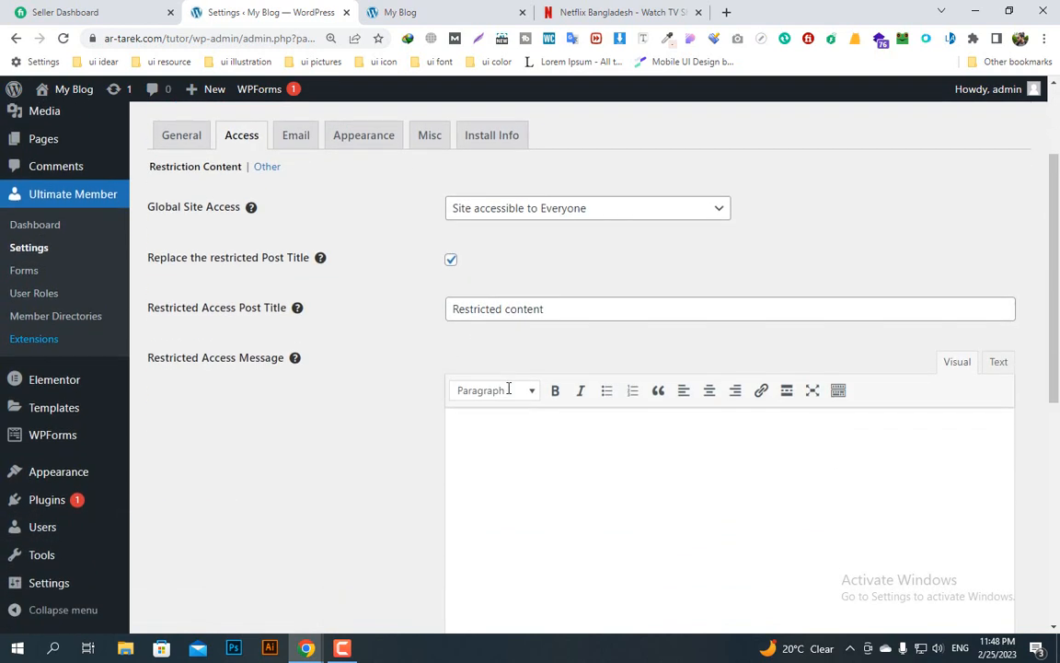
click(579, 210)
click(580, 211)
scroll(603, 287, down, 5)
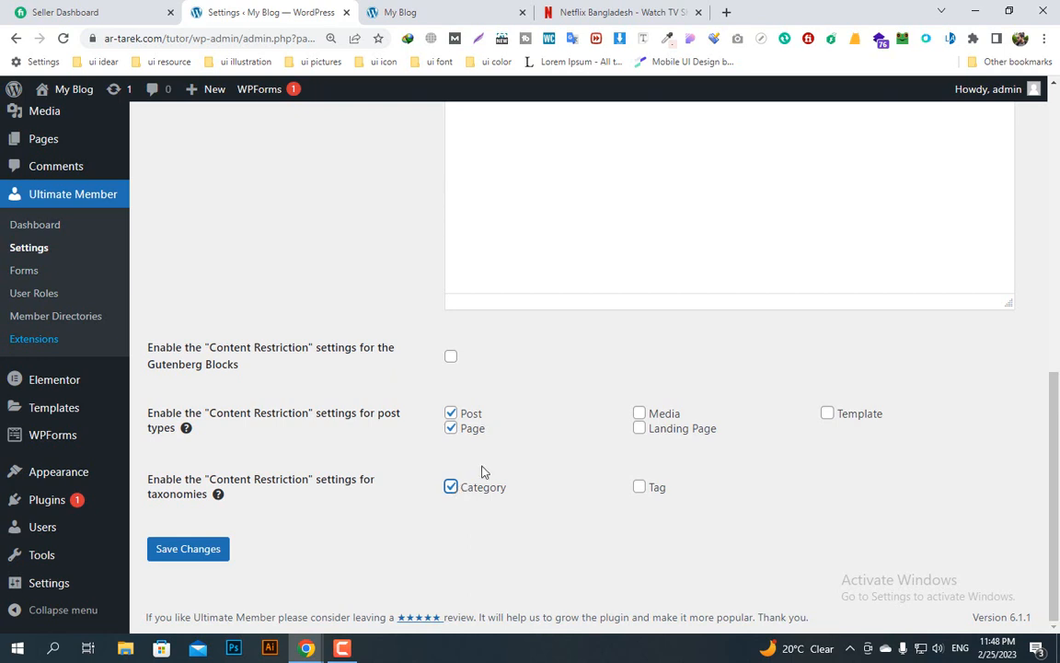
click(215, 557)
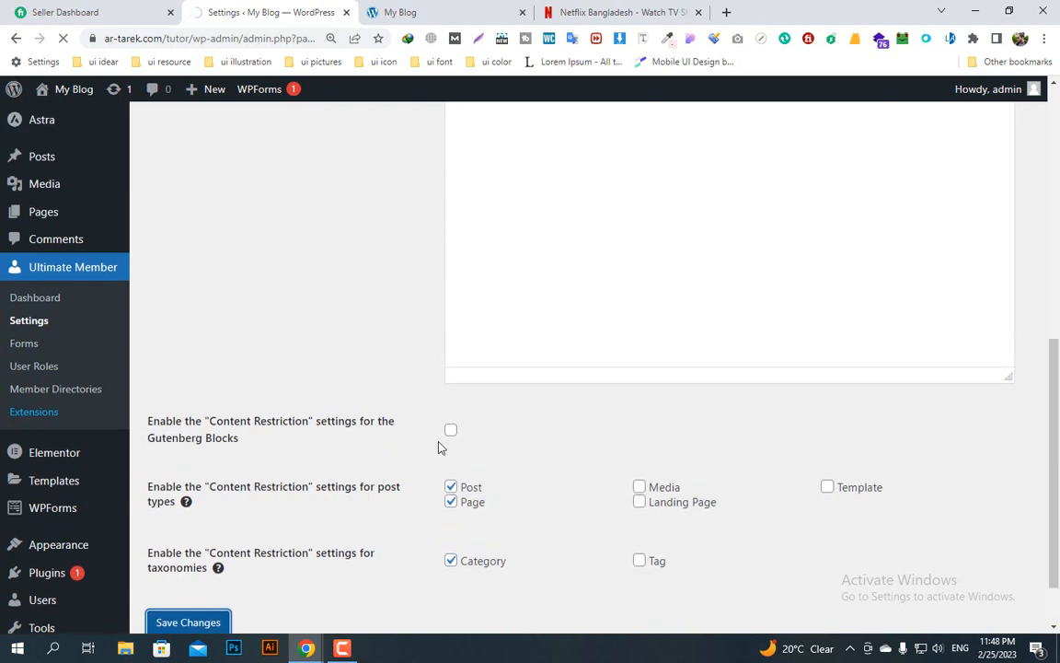
- Review the saved content restriction settings and look at the live site's navigation menu for pages to restrict
scroll(439, 446, down, 5)
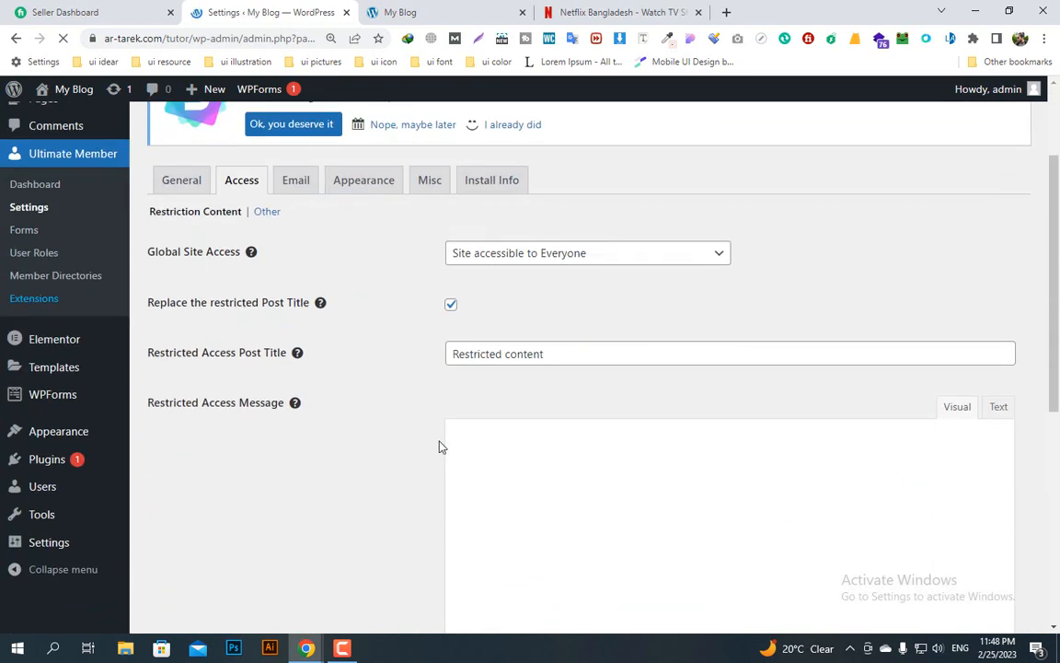
scroll(439, 447, up, 2)
scroll(439, 446, down, 3)
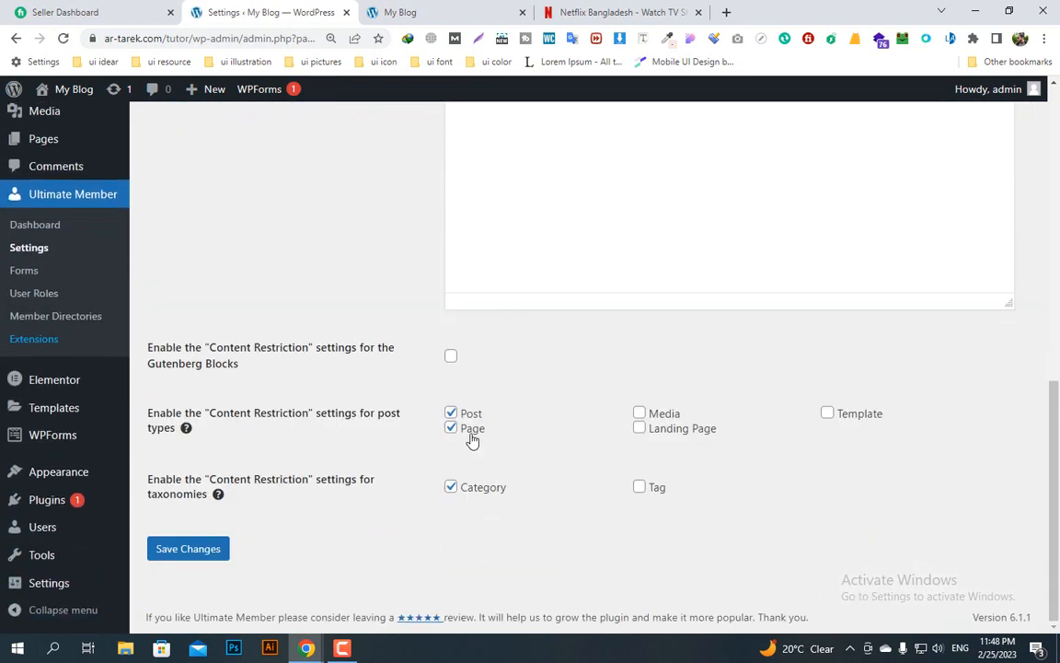
click(412, 12)
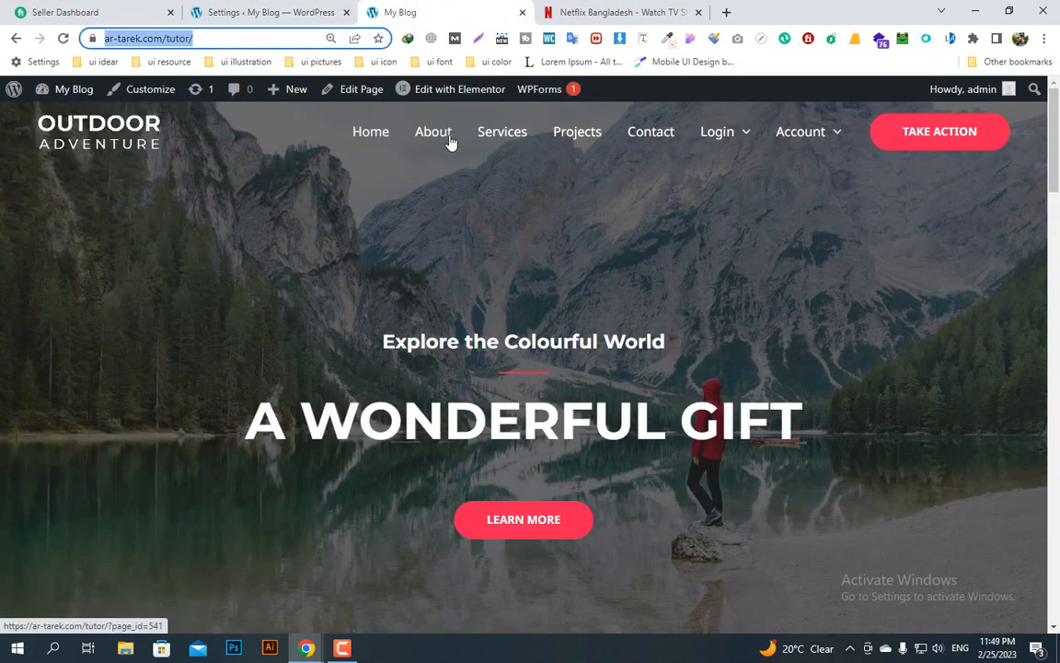
click(258, 9)
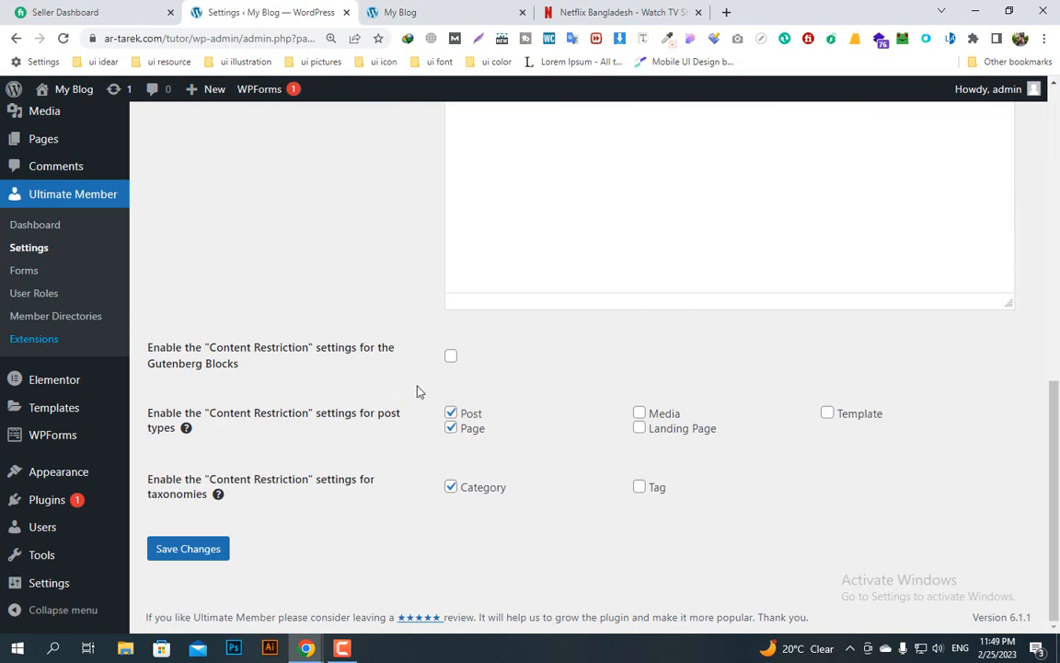
scroll(58, 266, up, 3)
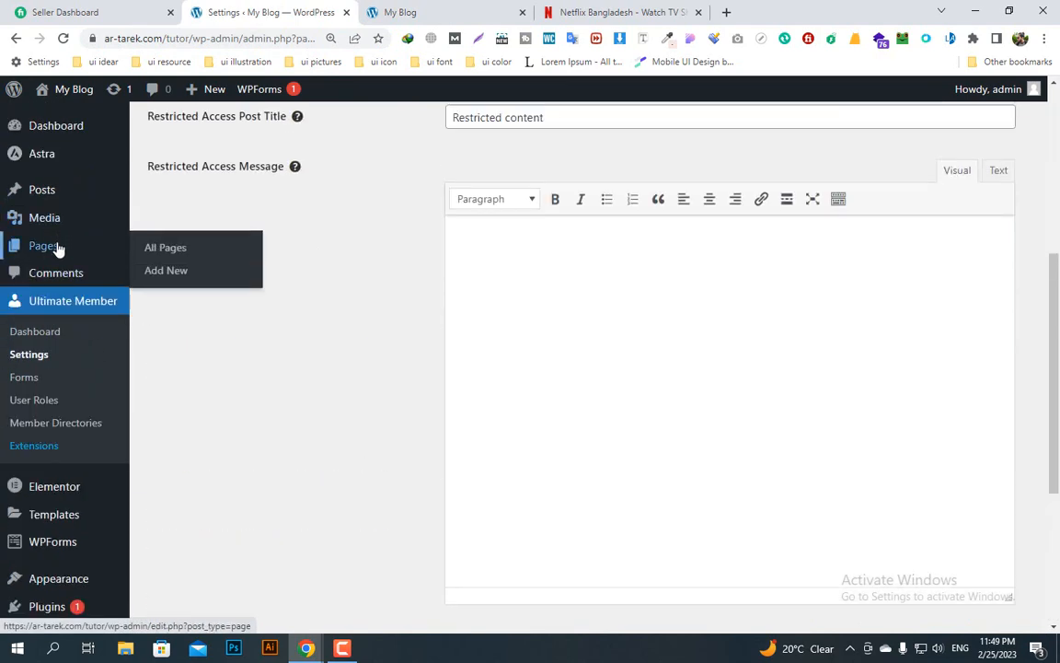
- Open the About page from the Pages list for editing and enable Ultimate Member's access restriction for it
click(64, 246)
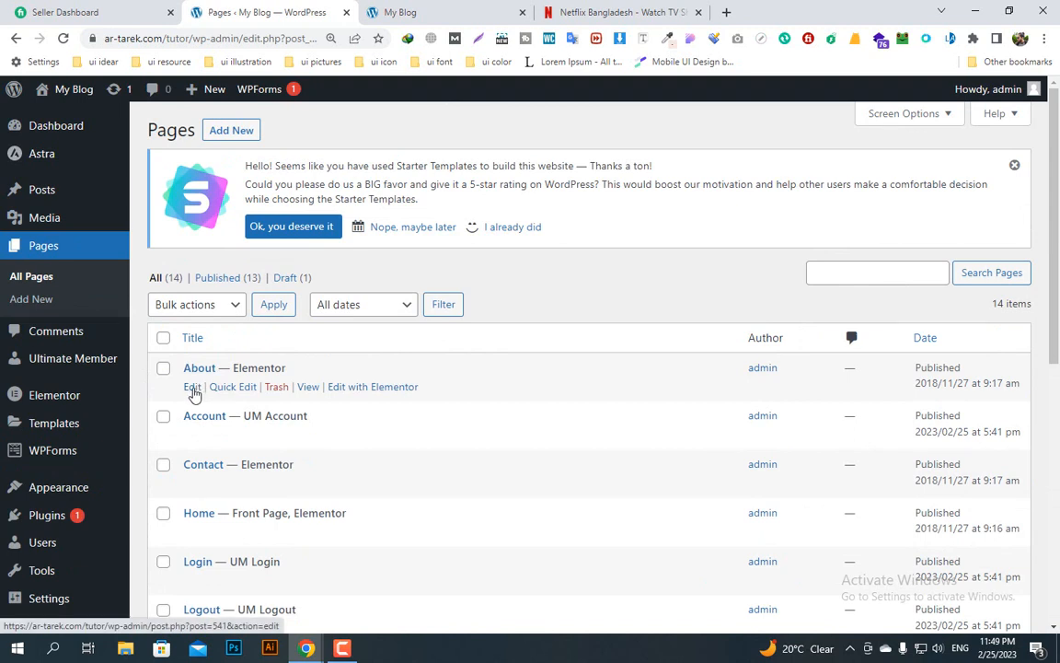
click(193, 388)
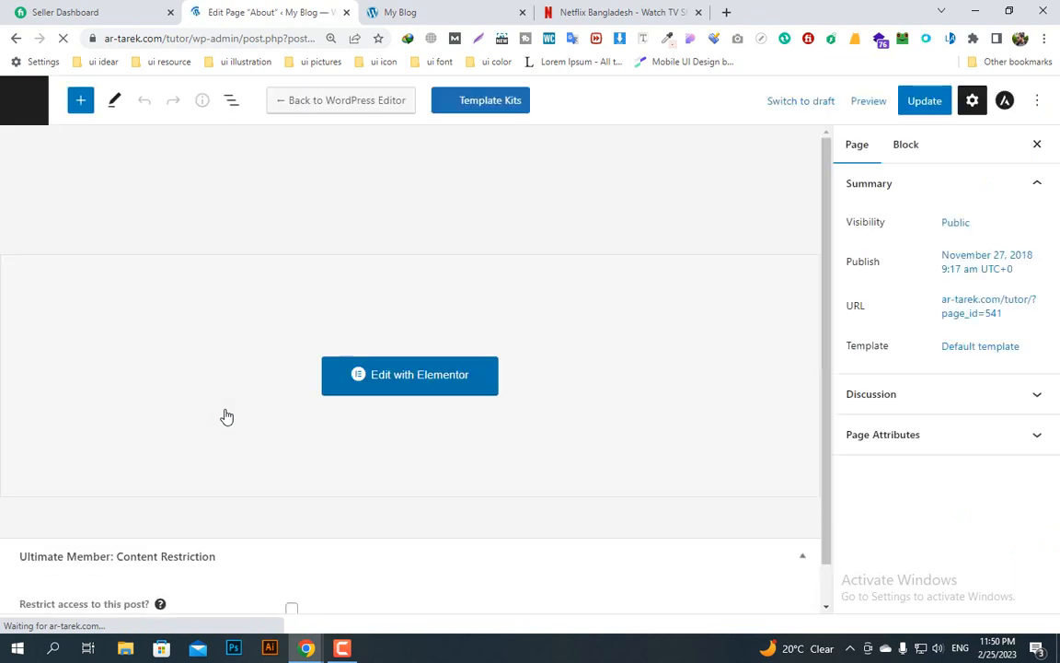
scroll(204, 333, down, 1)
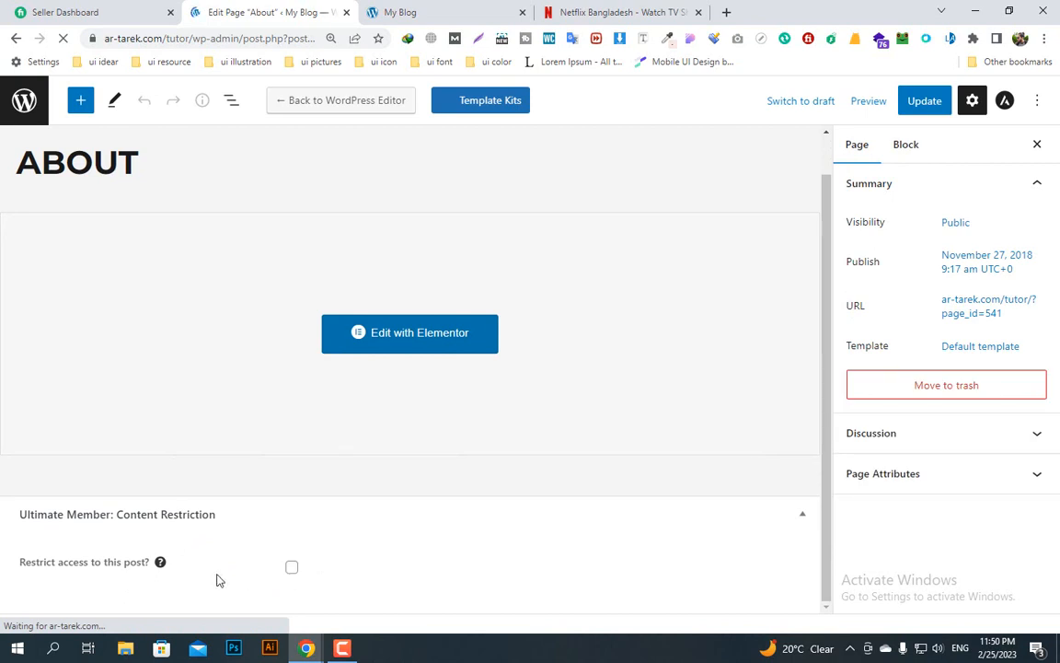
click(287, 569)
scroll(426, 564, down, 1)
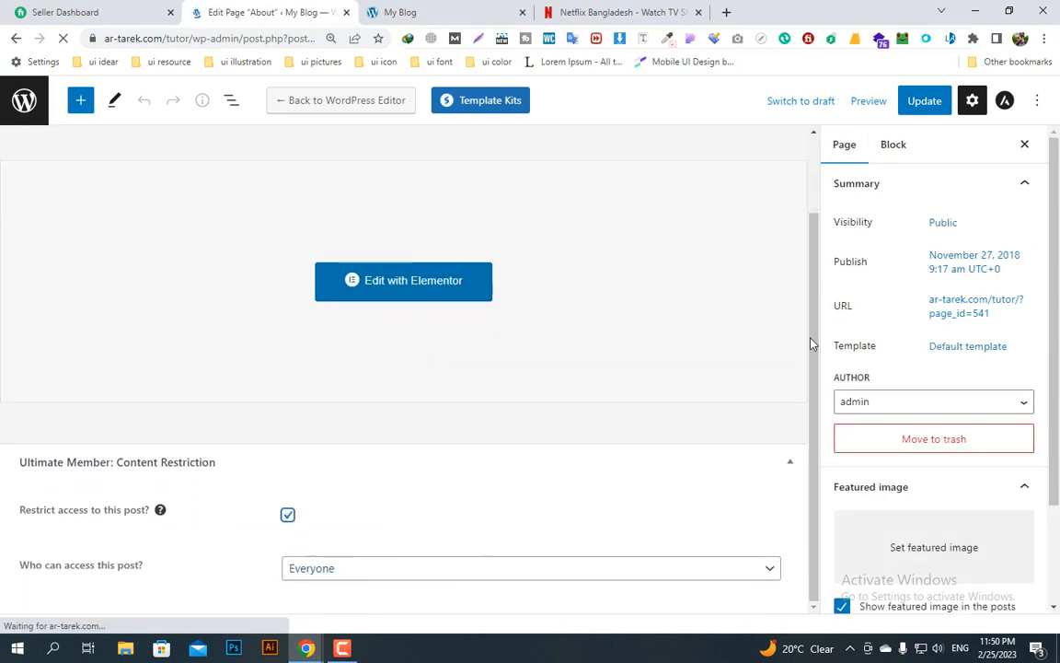
- Limit access to the About page to logged in users with the Subscriber role
click(646, 570)
click(535, 573)
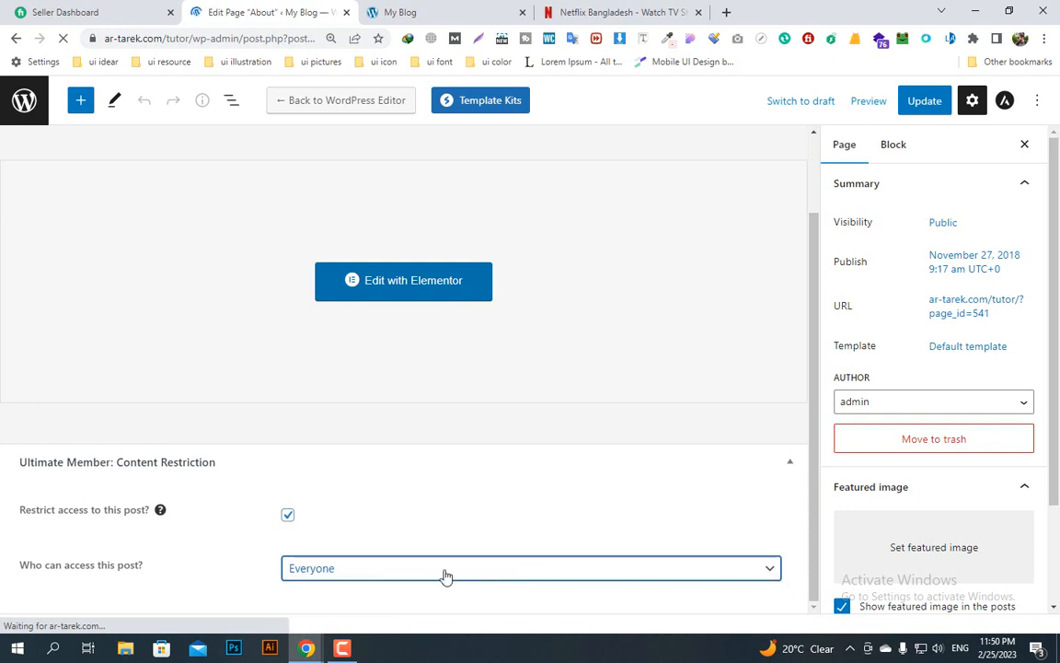
click(461, 572)
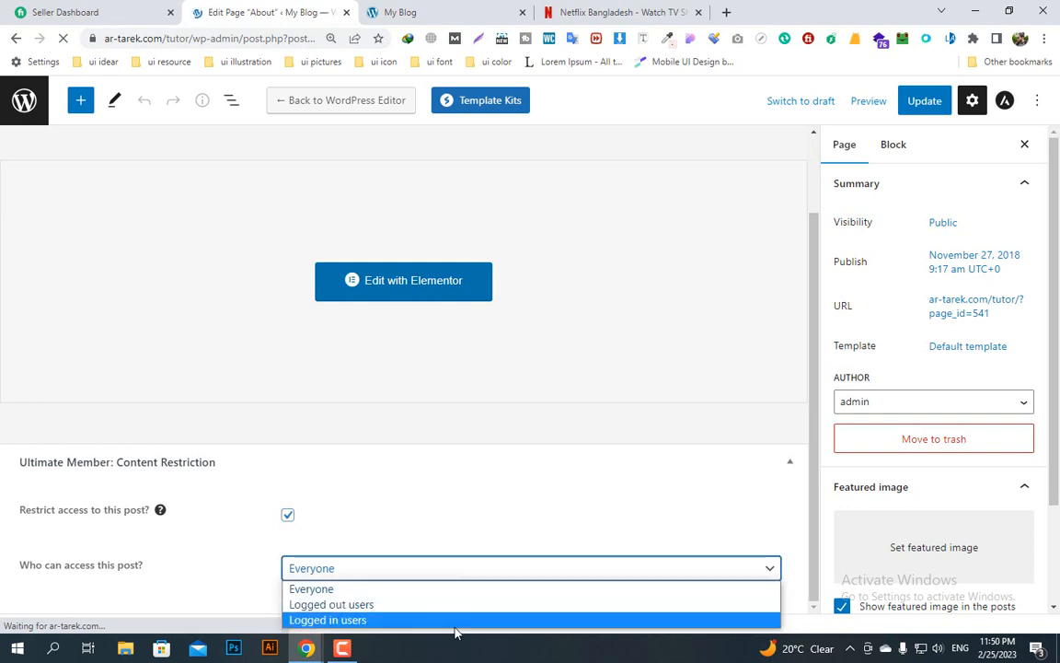
click(441, 620)
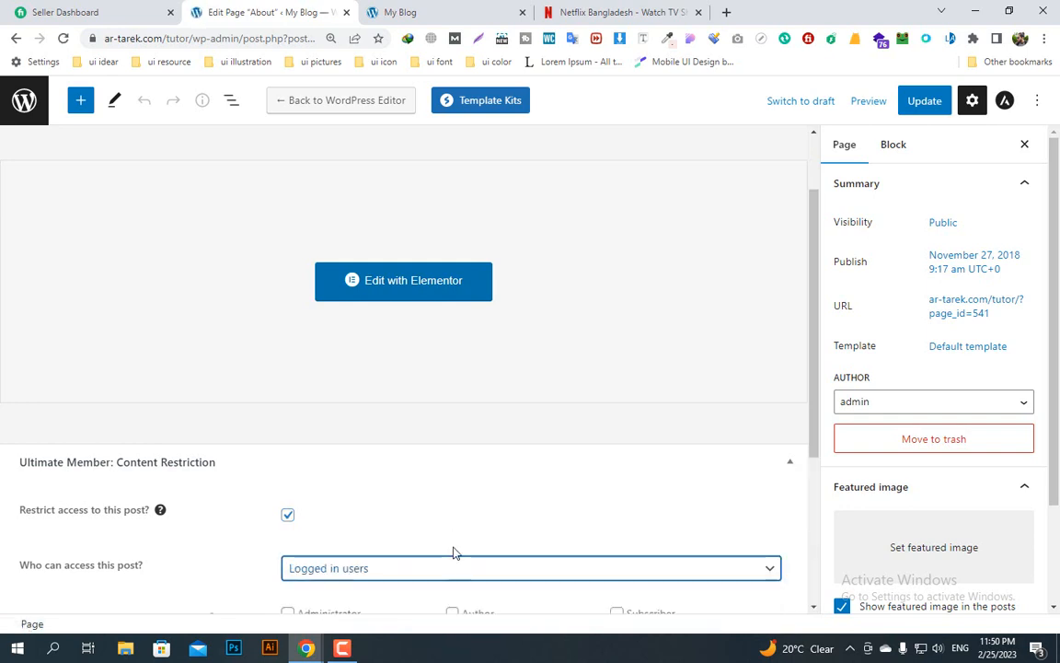
scroll(465, 489, down, 2)
scroll(466, 489, down, 1)
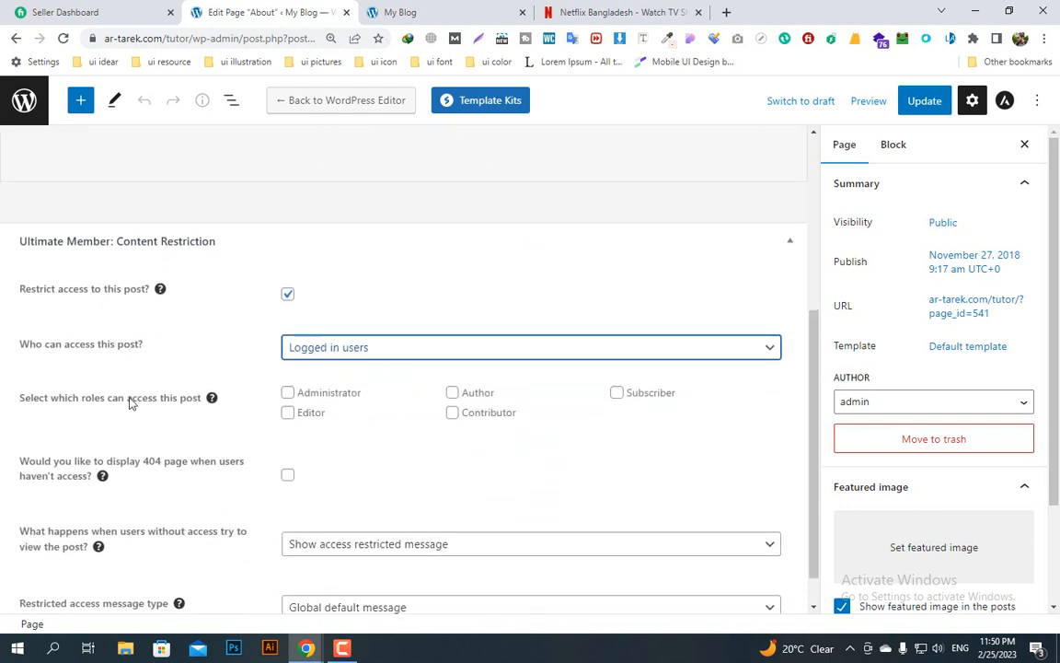
click(618, 395)
- Have users without access redirected to the Login page, and update the About page
scroll(419, 502, down, 1)
click(436, 511)
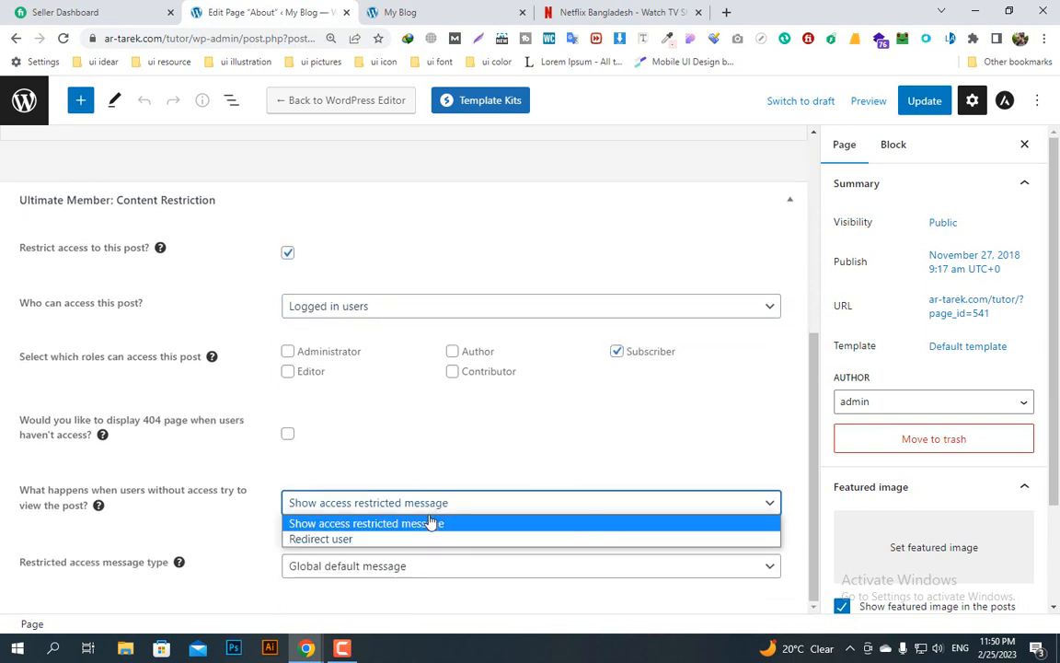
click(419, 540)
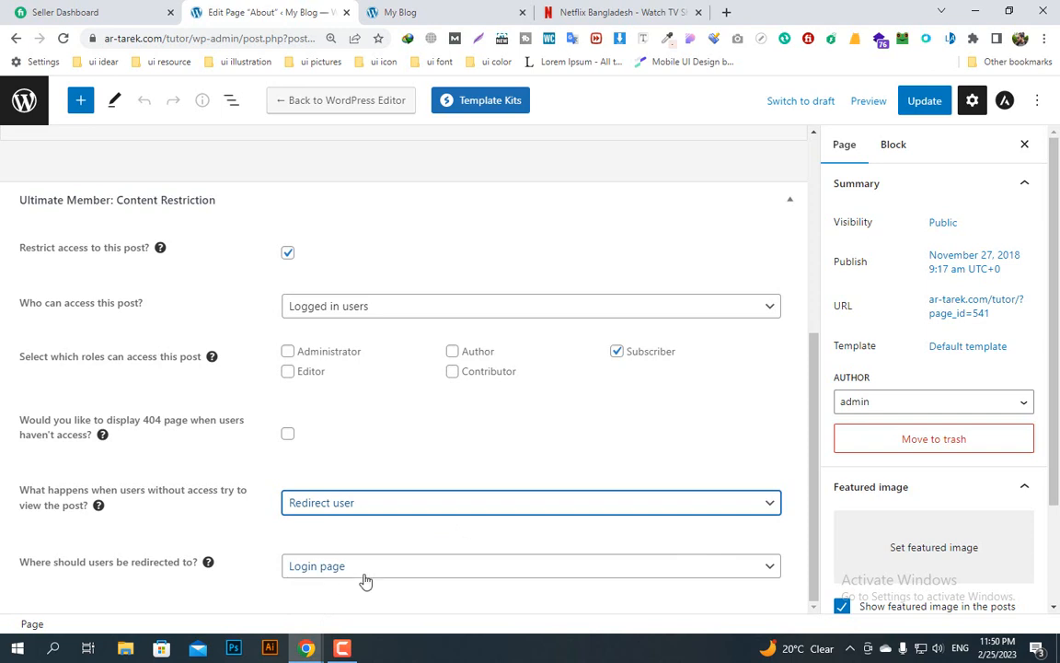
scroll(502, 406, up, 3)
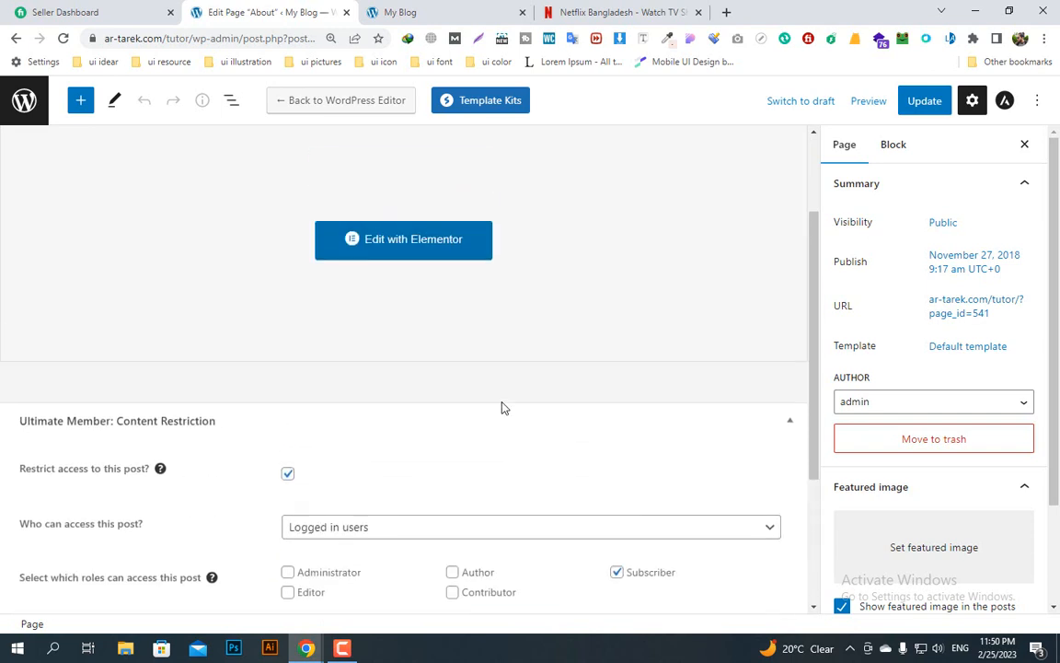
scroll(502, 406, down, 3)
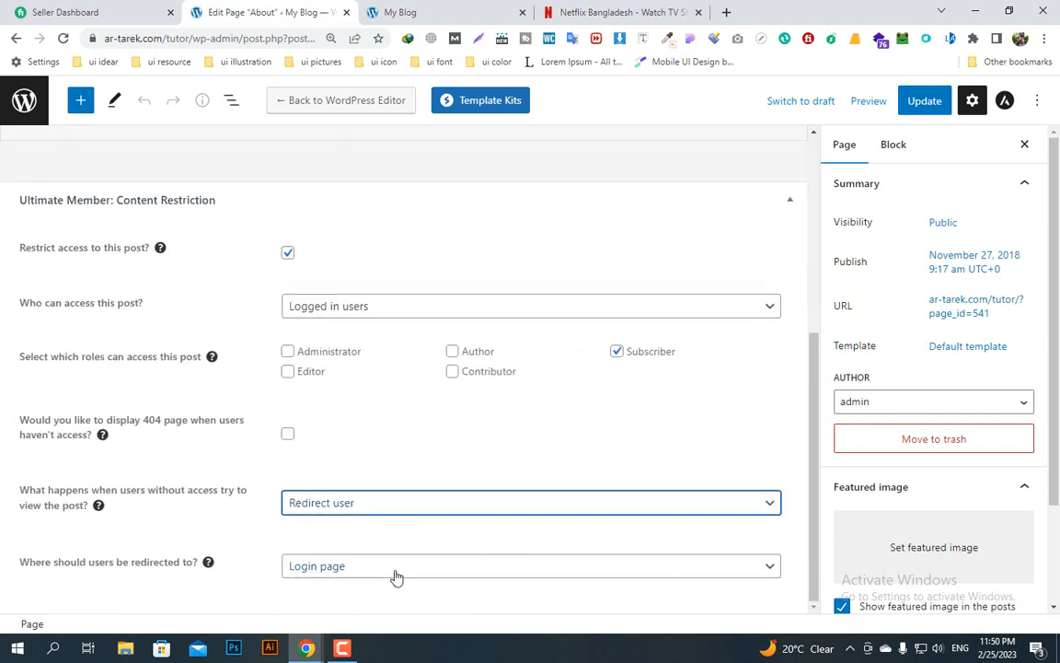
click(921, 109)
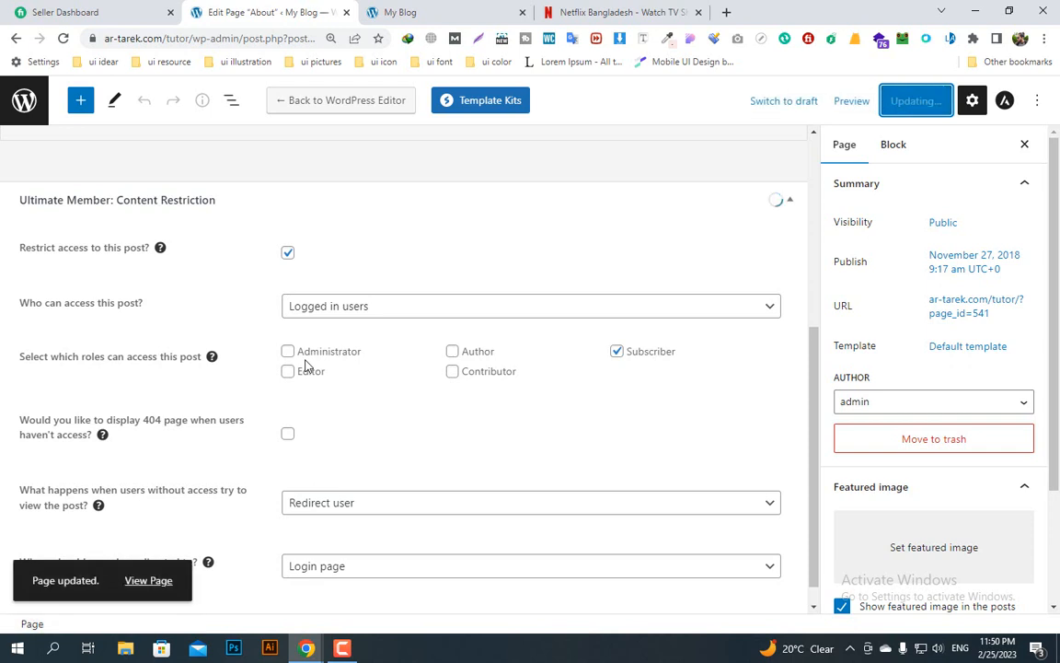
- Return to the Pages list, copy the live site's address and load it in a new incognito window
click(28, 101)
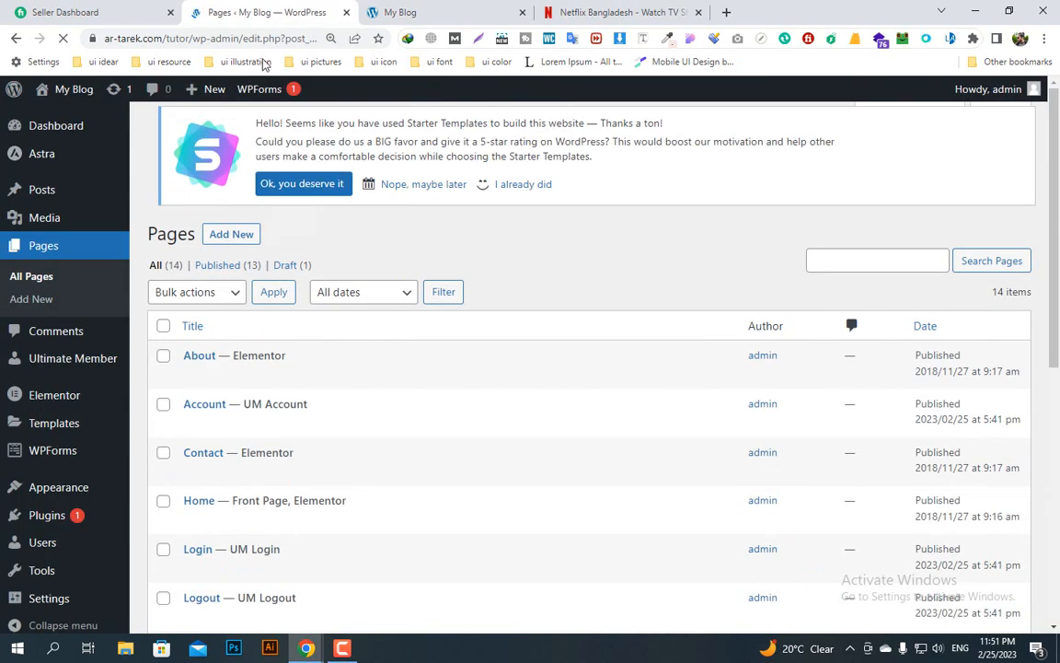
click(400, 12)
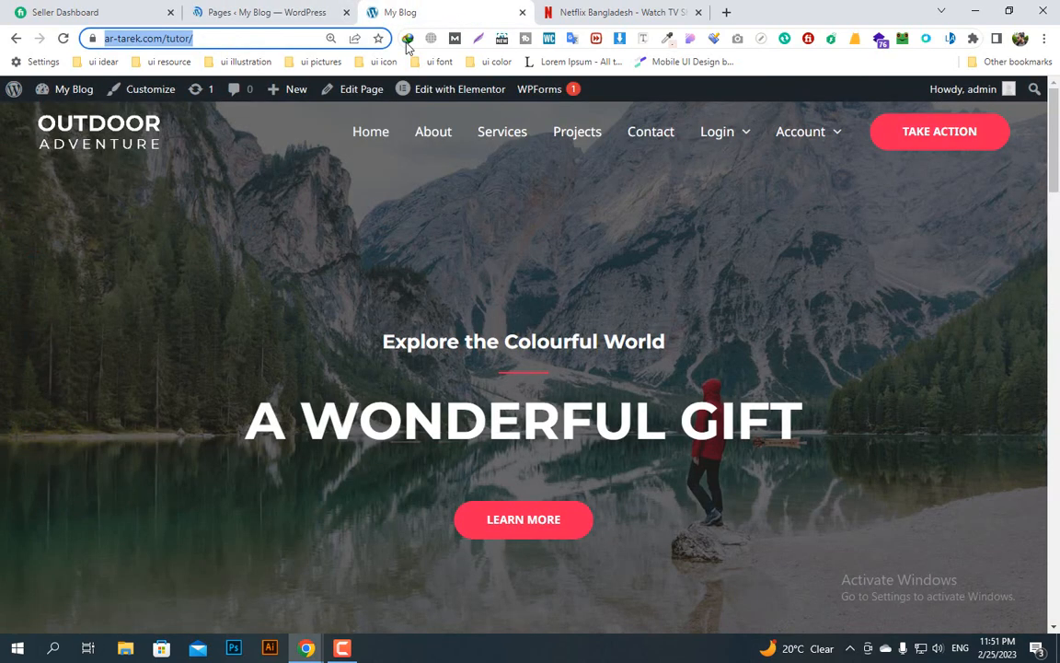
right_click(164, 39)
click(211, 115)
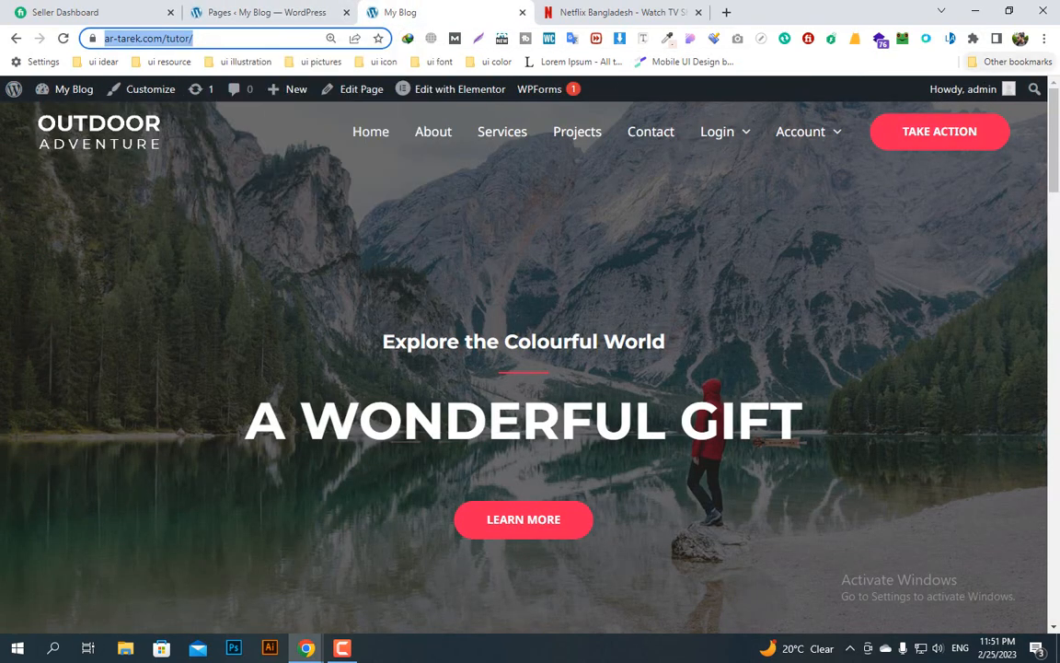
click(1043, 37)
click(935, 94)
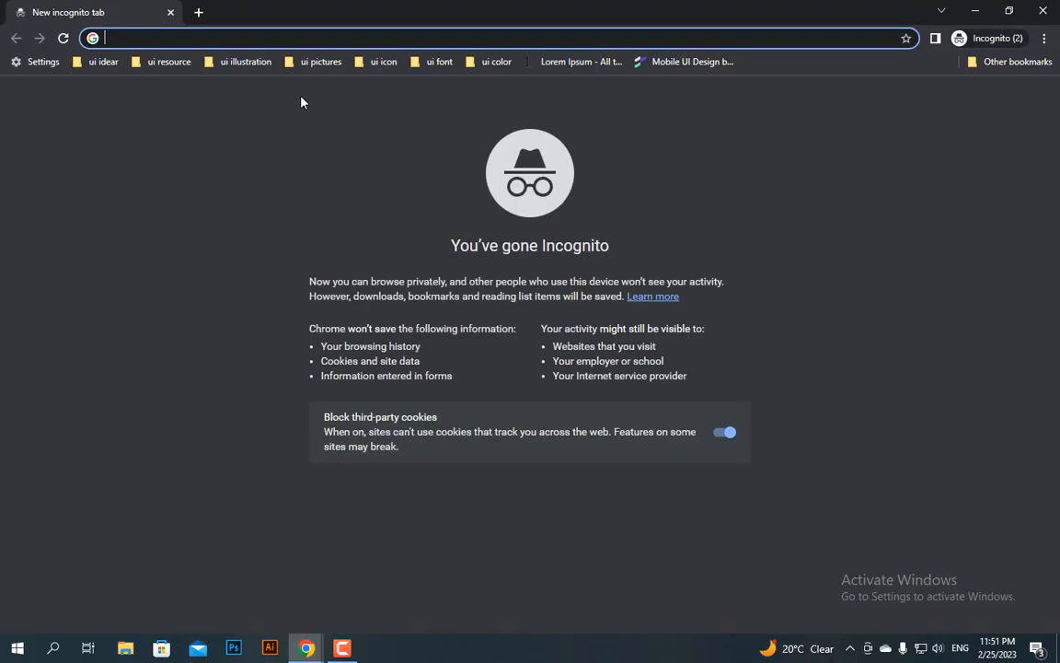
key(ctrl+v)
key(Return)
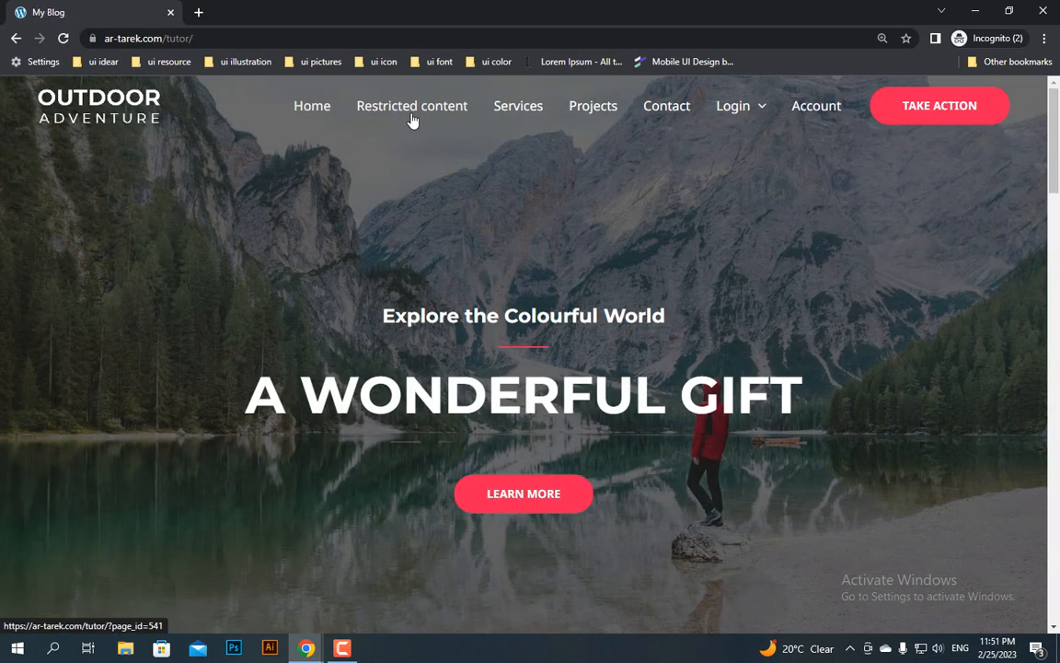
- As a logged-out visitor, open the Restricted content menu item and examine the page it leads to
click(428, 110)
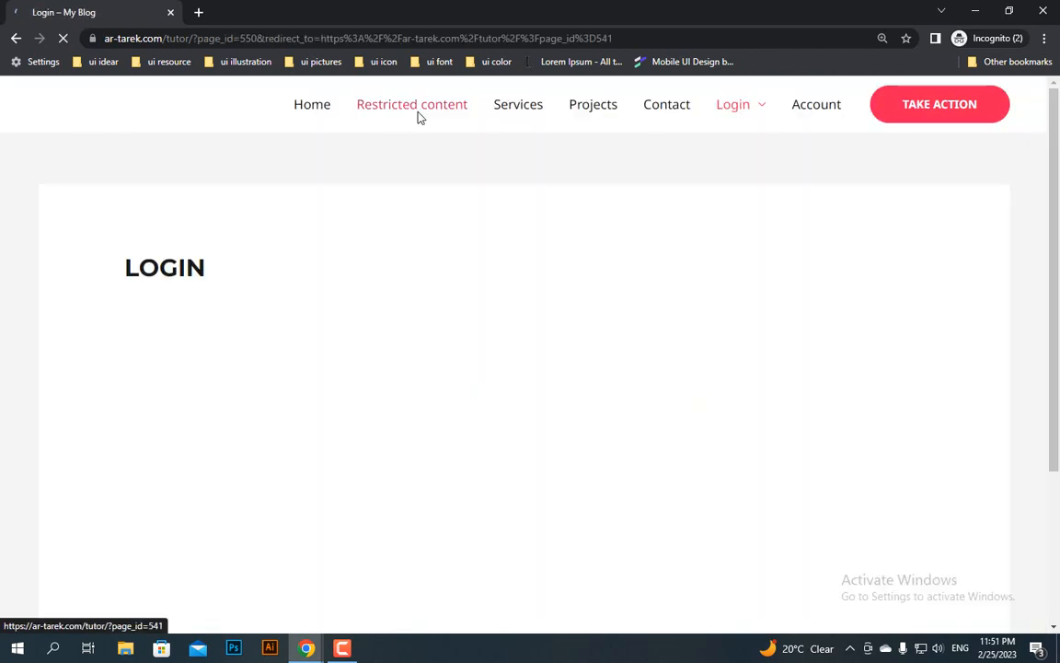
scroll(417, 397, down, 2)
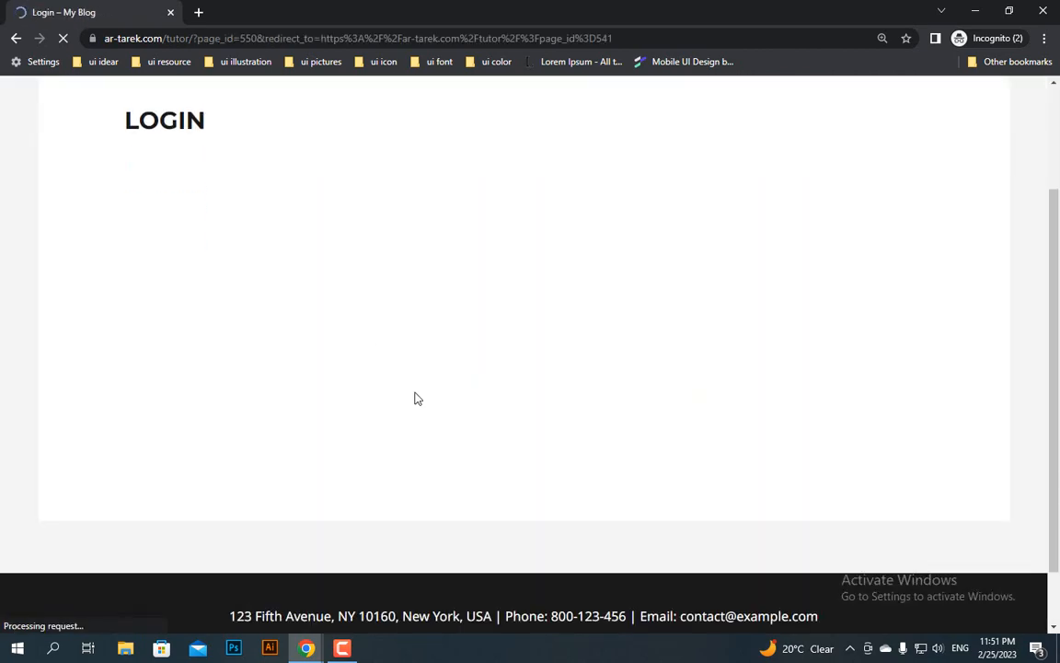
scroll(418, 398, up, 1)
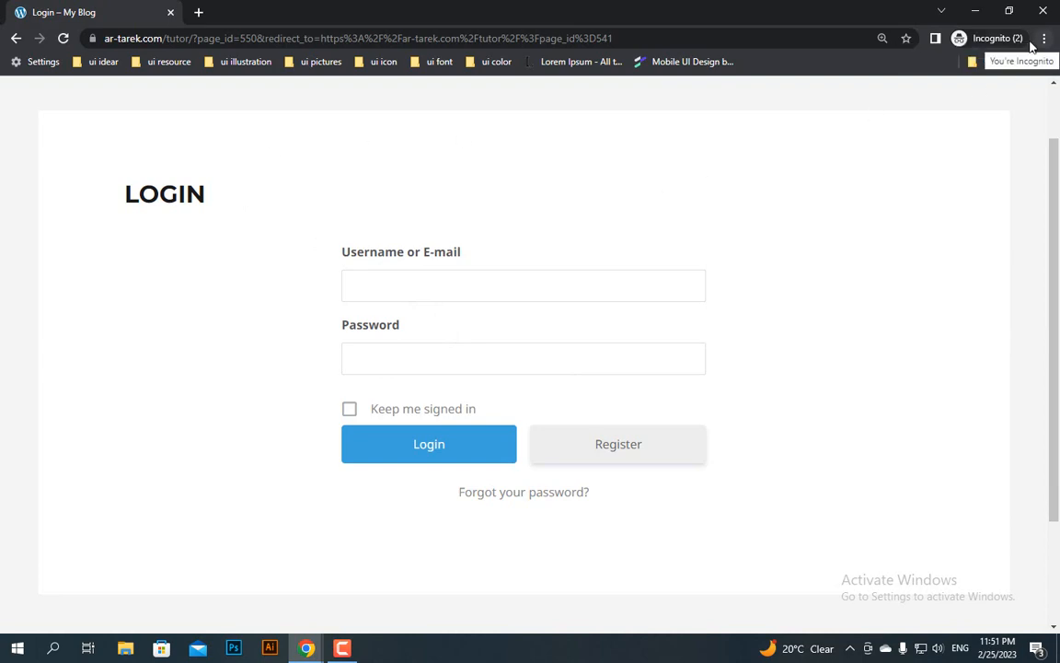
- Switch back to the WordPress admin in the regular browser window and open Ultimate Member's Settings
mouse_move(306, 647)
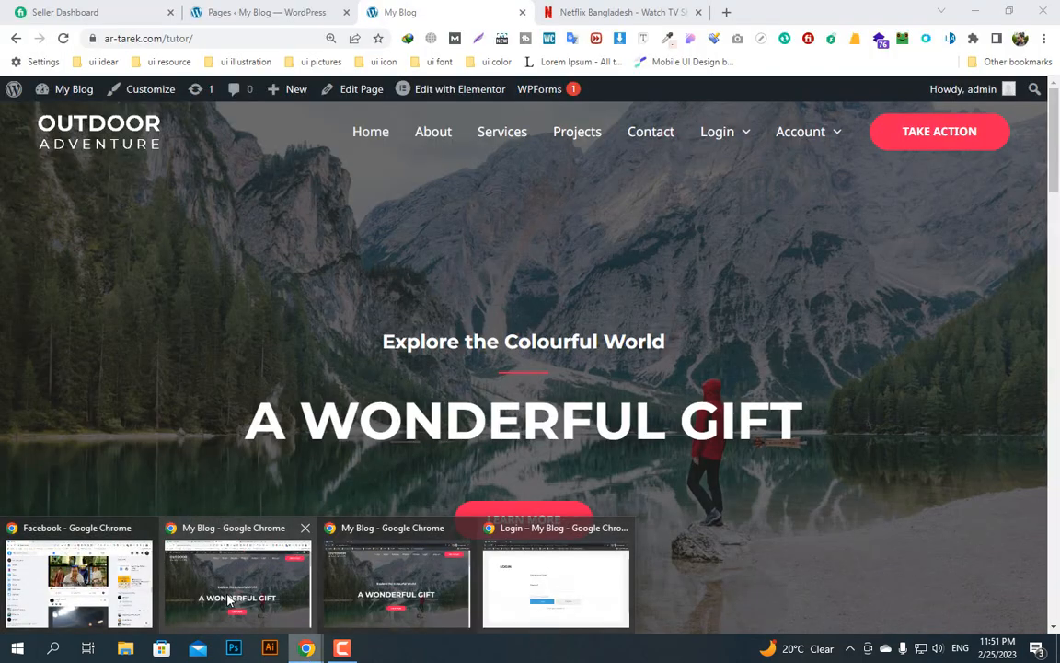
click(231, 589)
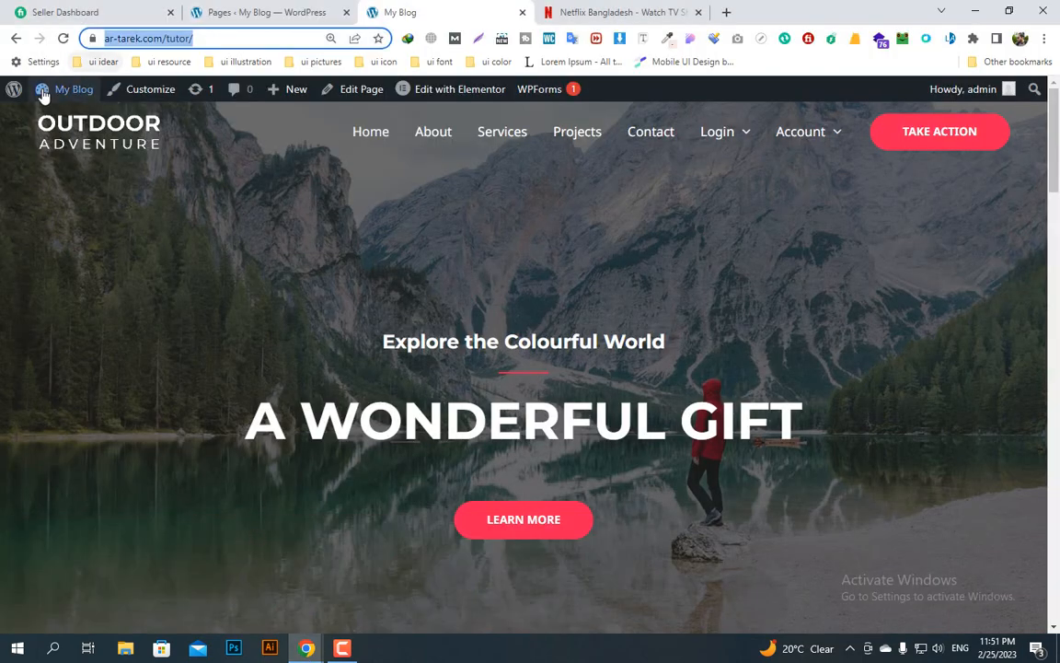
click(272, 12)
scroll(304, 397, down, 2)
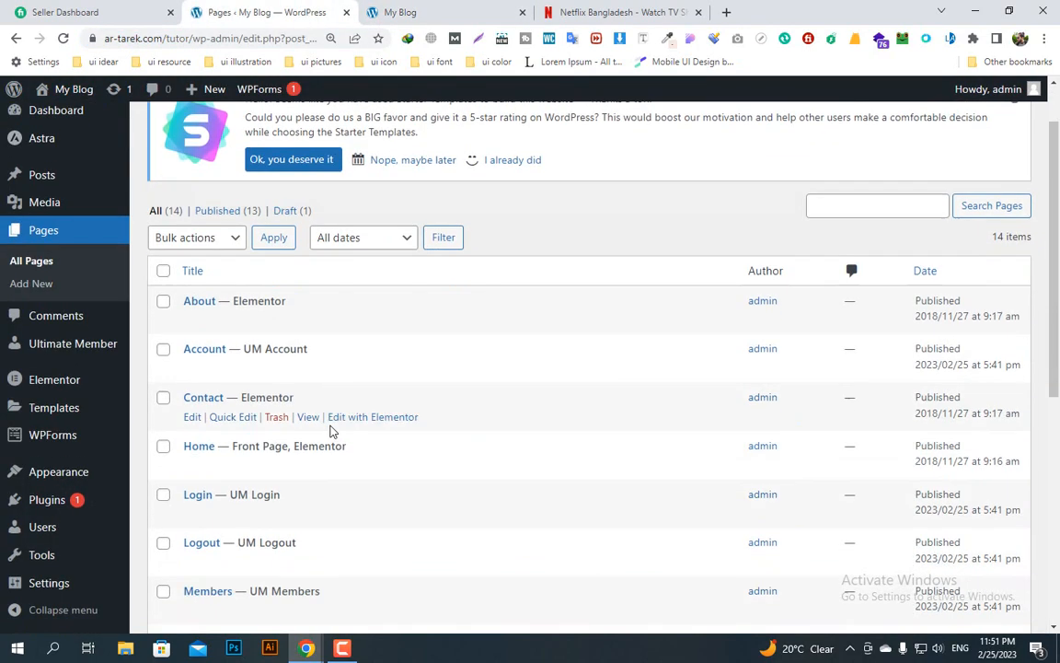
mouse_move(106, 348)
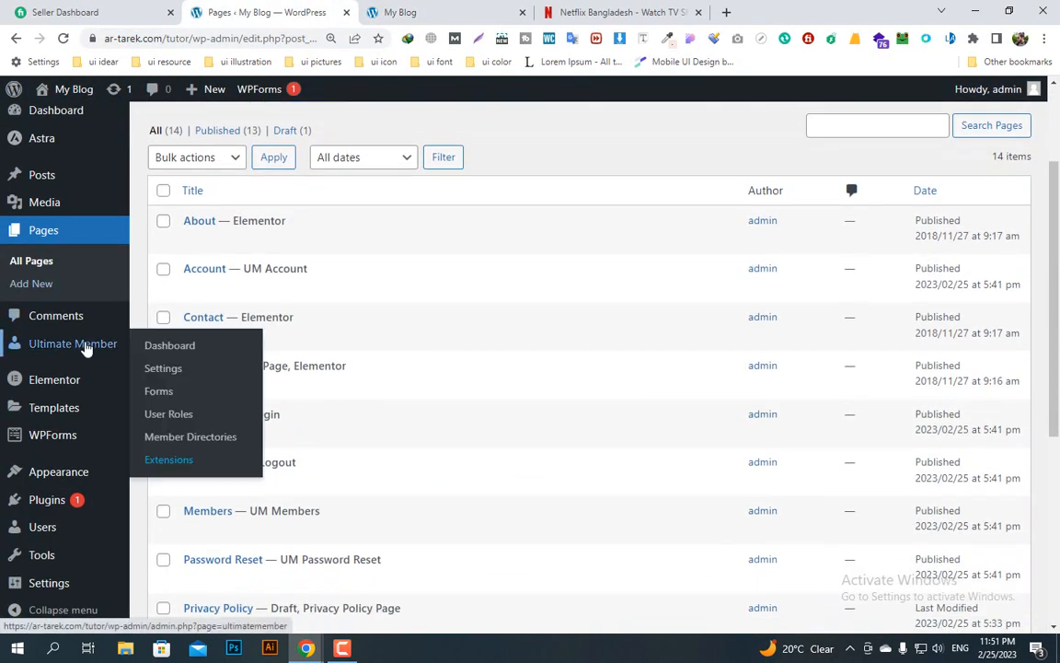
click(182, 369)
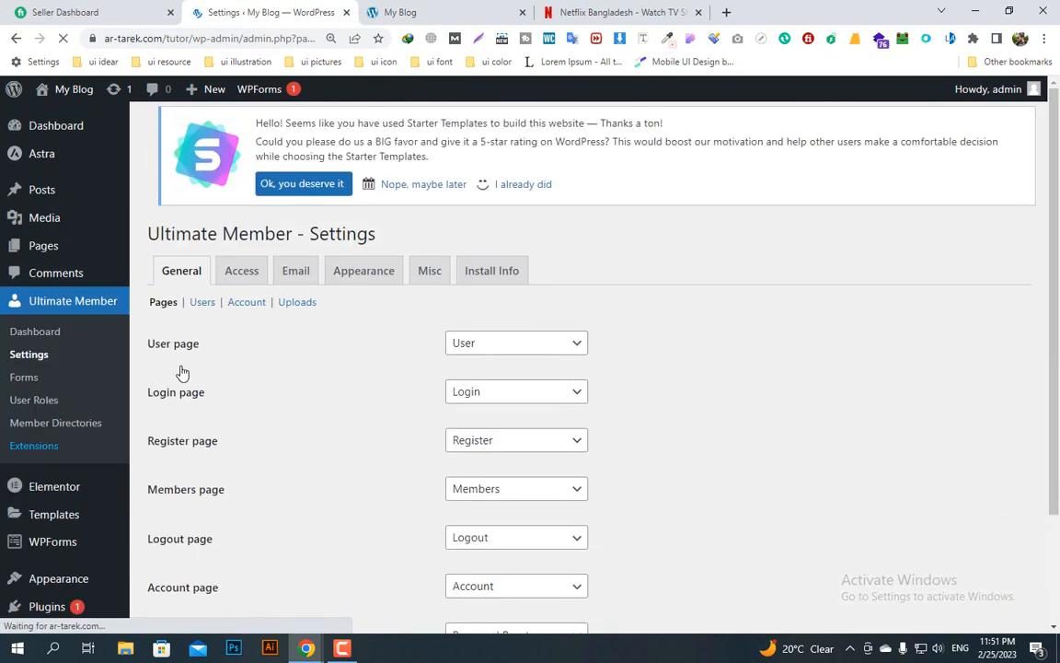
- Open the Access settings and examine the content restriction options for post types and taxonomies
click(238, 296)
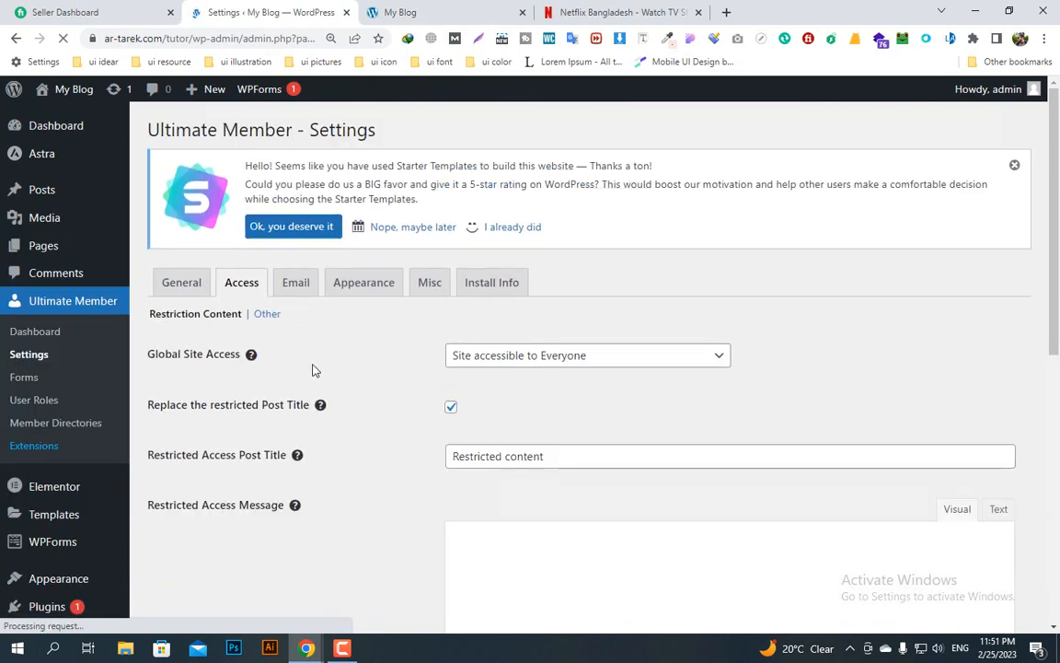
scroll(329, 393, down, 8)
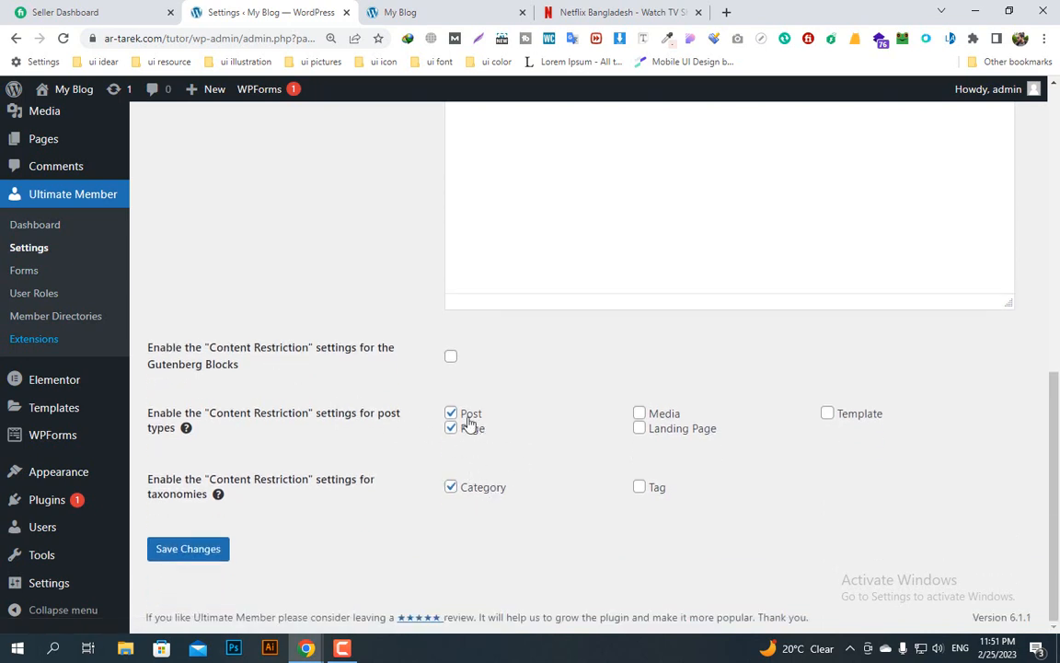
scroll(73, 229, up, 3)
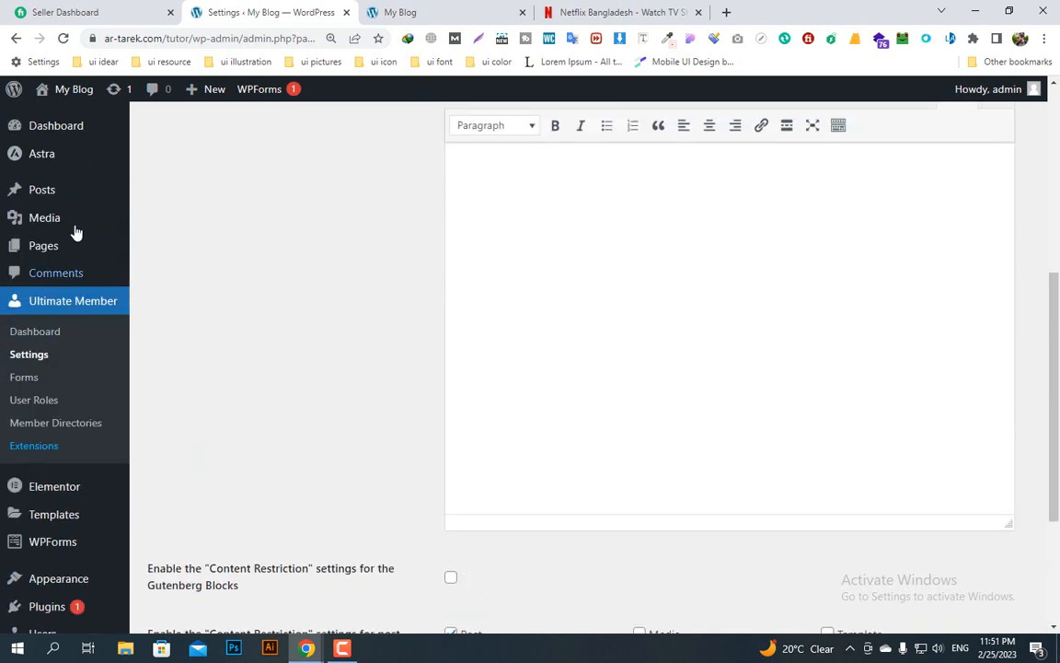
mouse_move(53, 190)
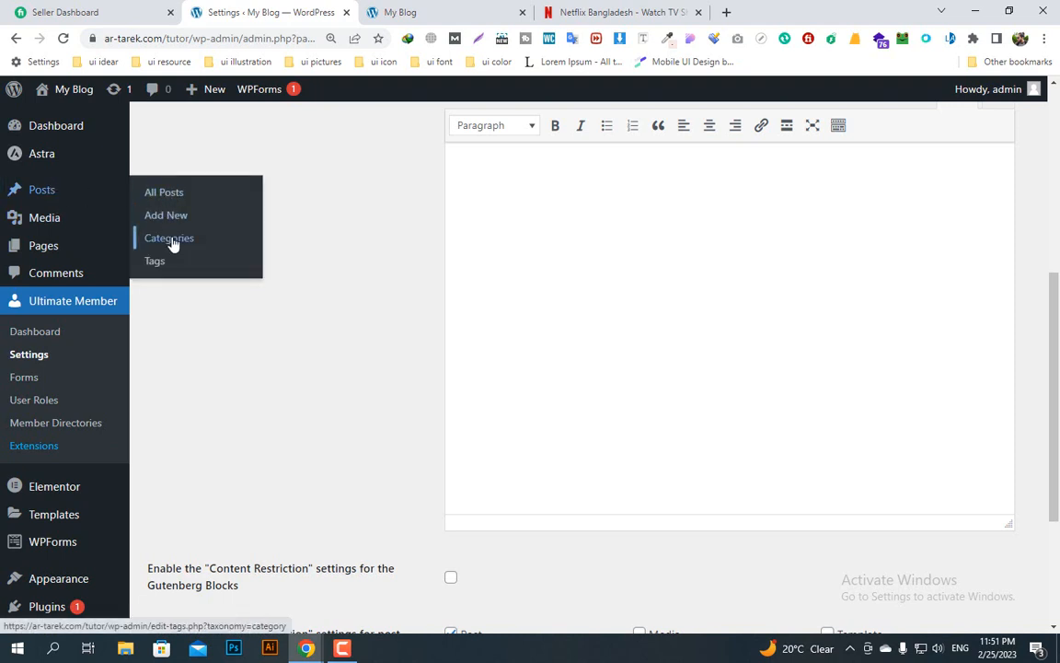
scroll(547, 441, down, 3)
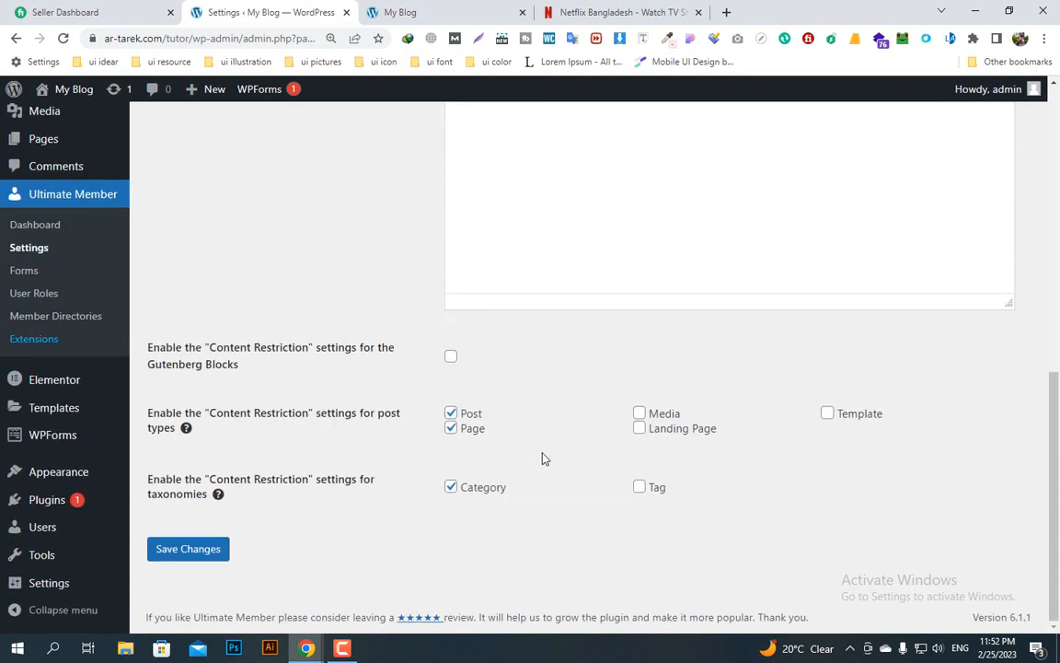
scroll(416, 497, up, 1)
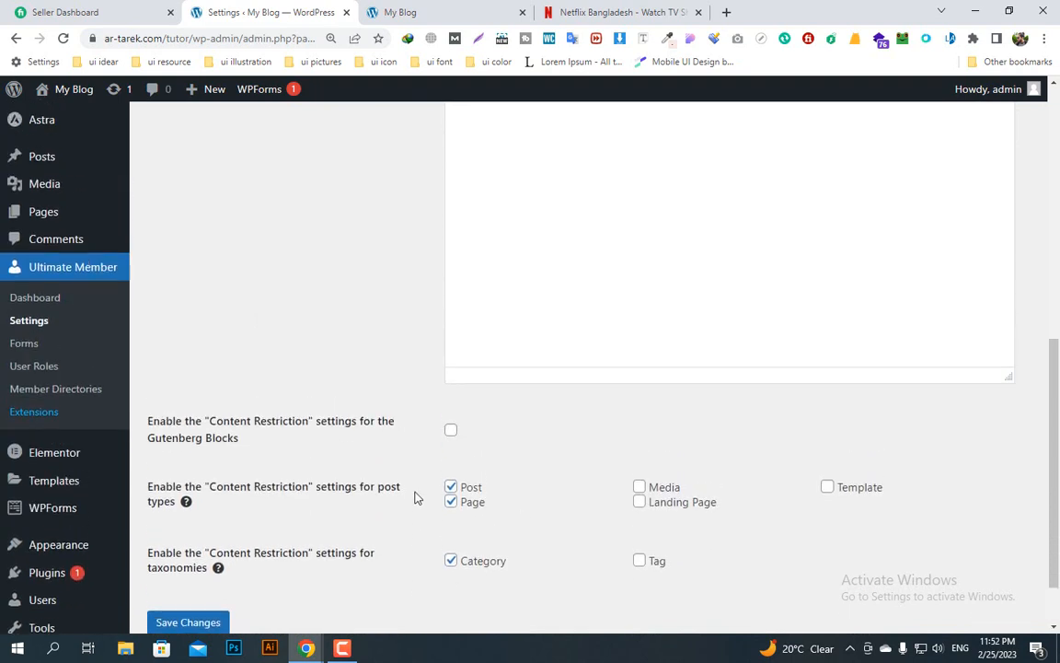
- Set Global Site Access to Site accessible to Logged In Users
scroll(483, 511, up, 6)
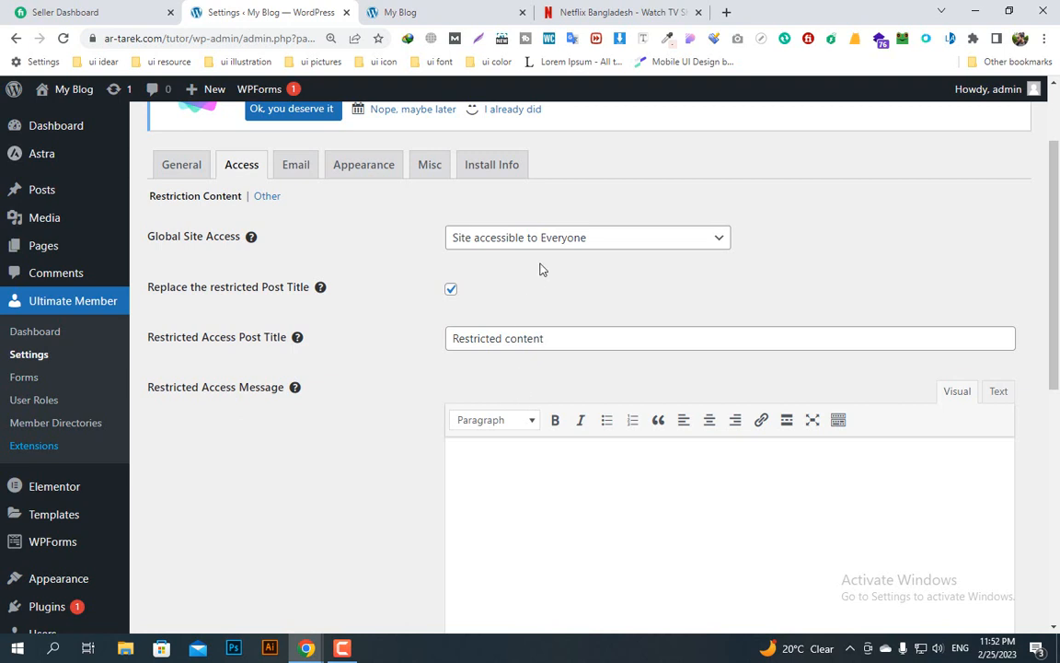
click(497, 235)
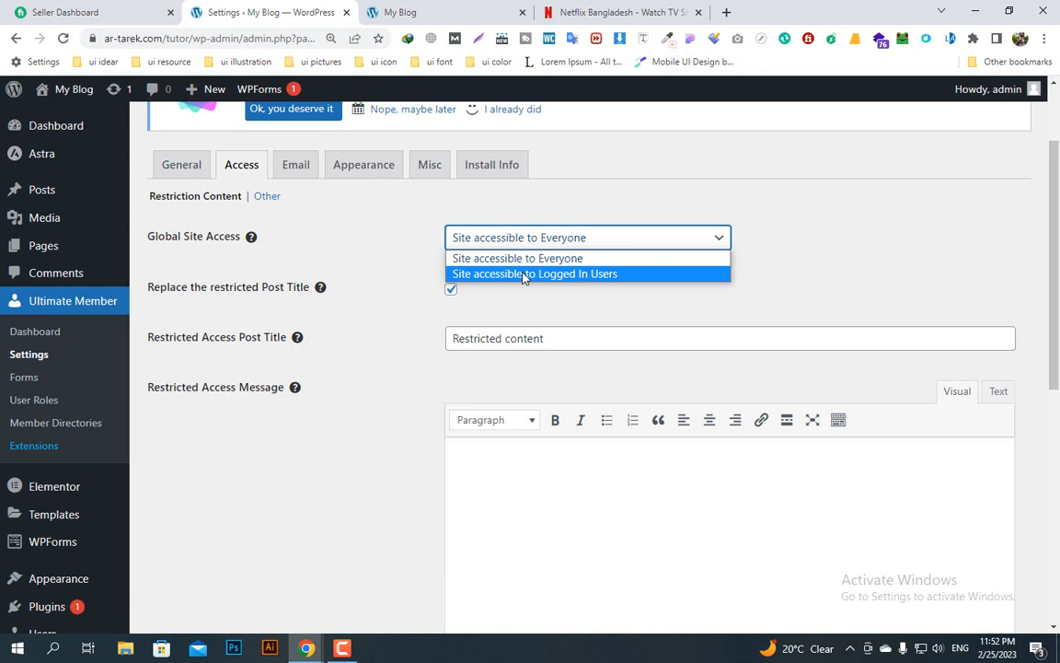
click(523, 274)
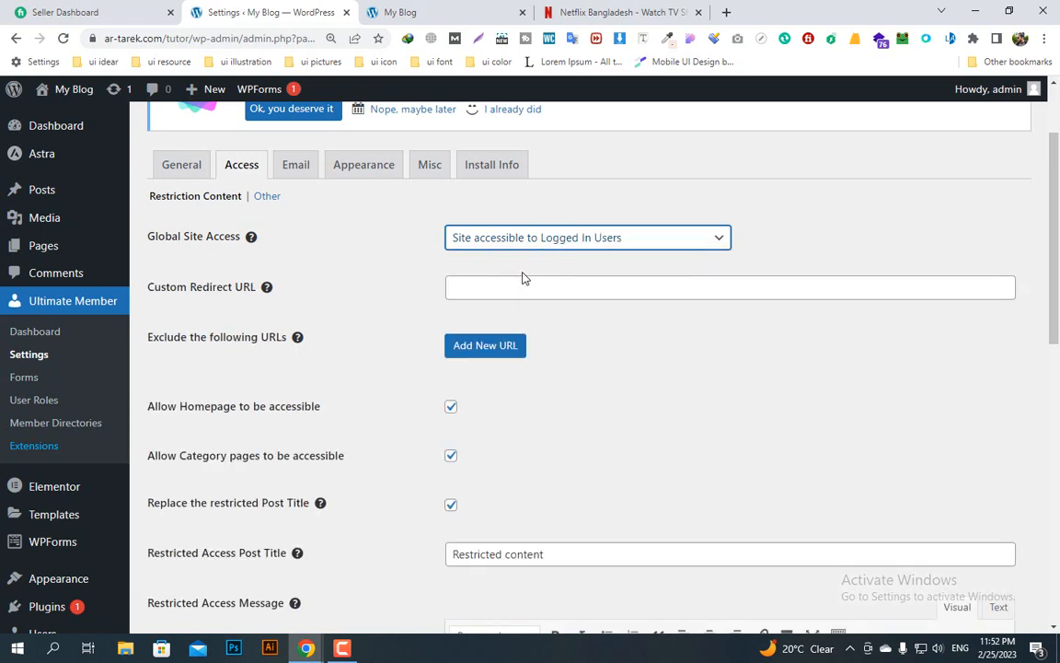
- View the Netflix landing page as a membership site example and return to the Ultimate Member settings
click(614, 12)
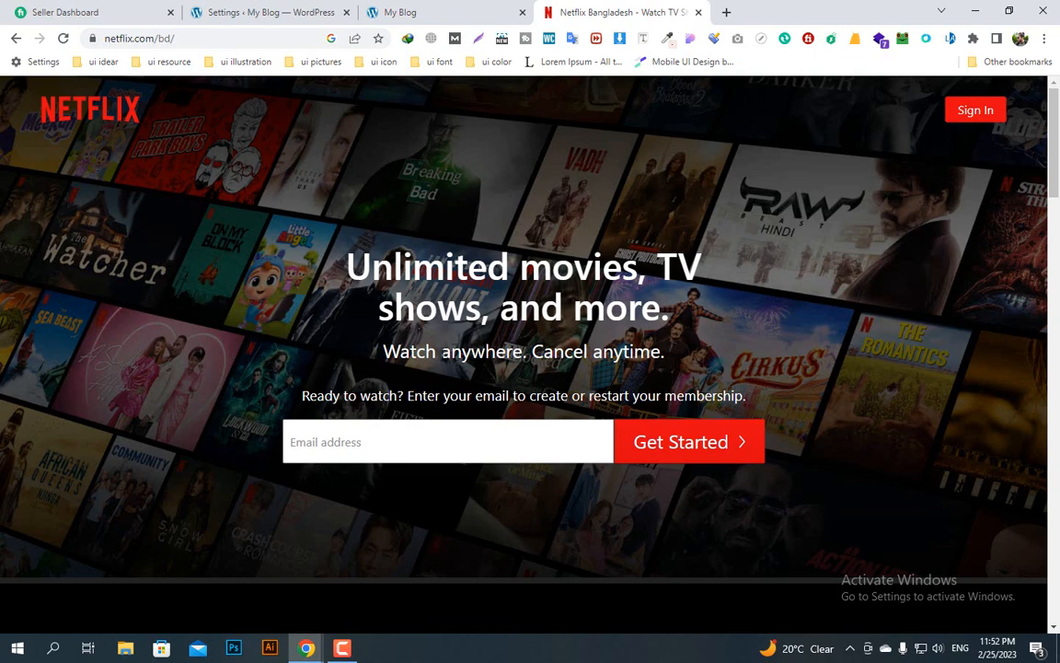
scroll(632, 316, down, 2)
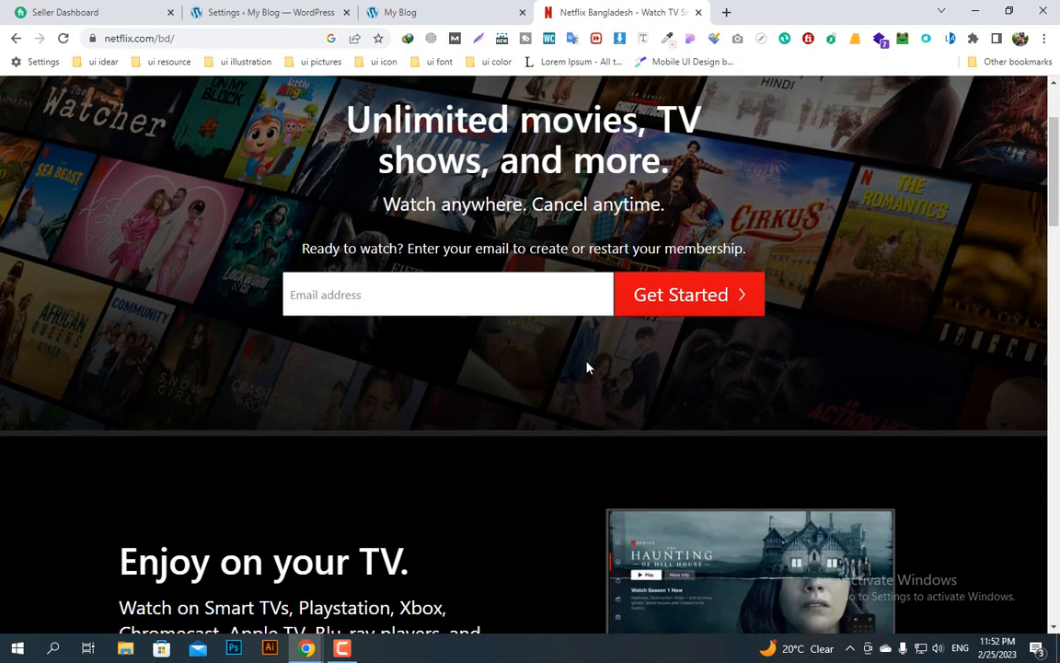
scroll(523, 400, up, 2)
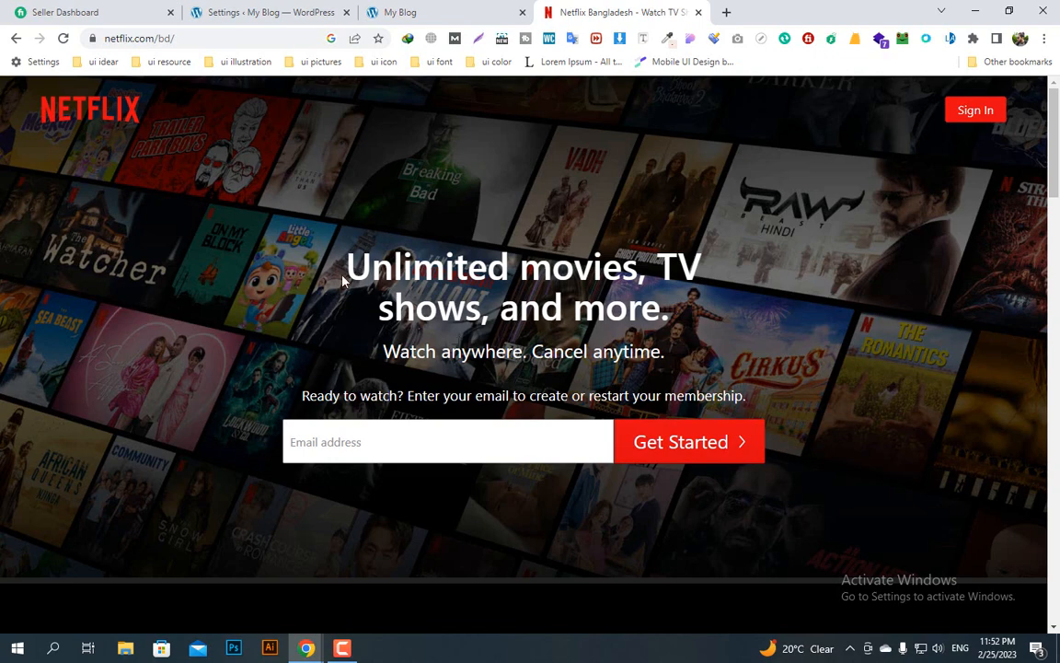
click(389, 7)
click(276, 12)
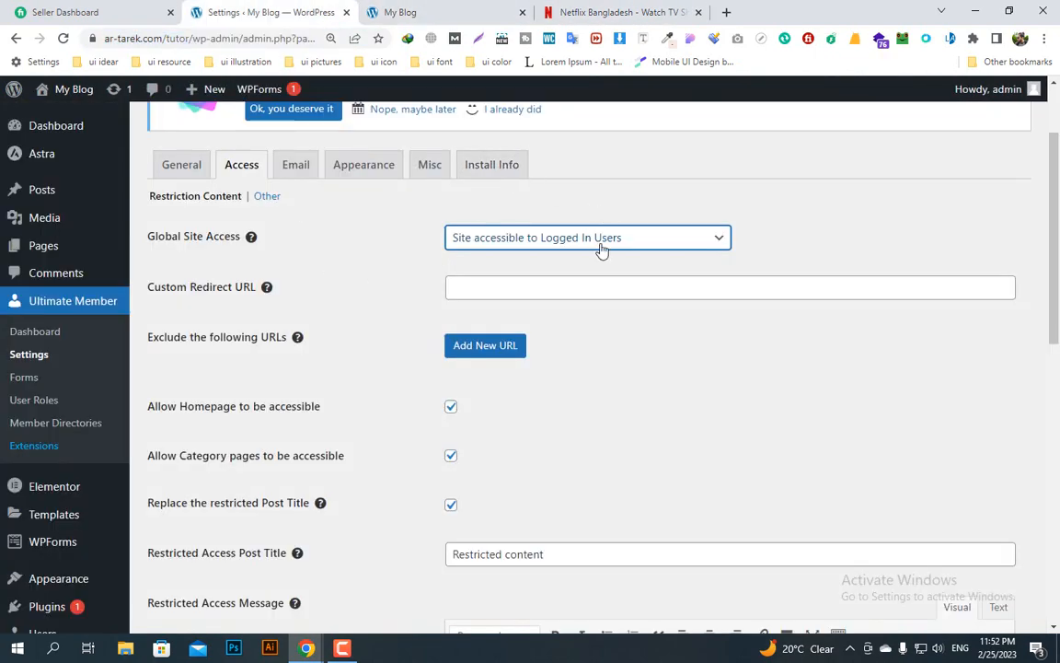
- Open the editor for a new WordPress page in a separate browser tab and switch to it
click(514, 288)
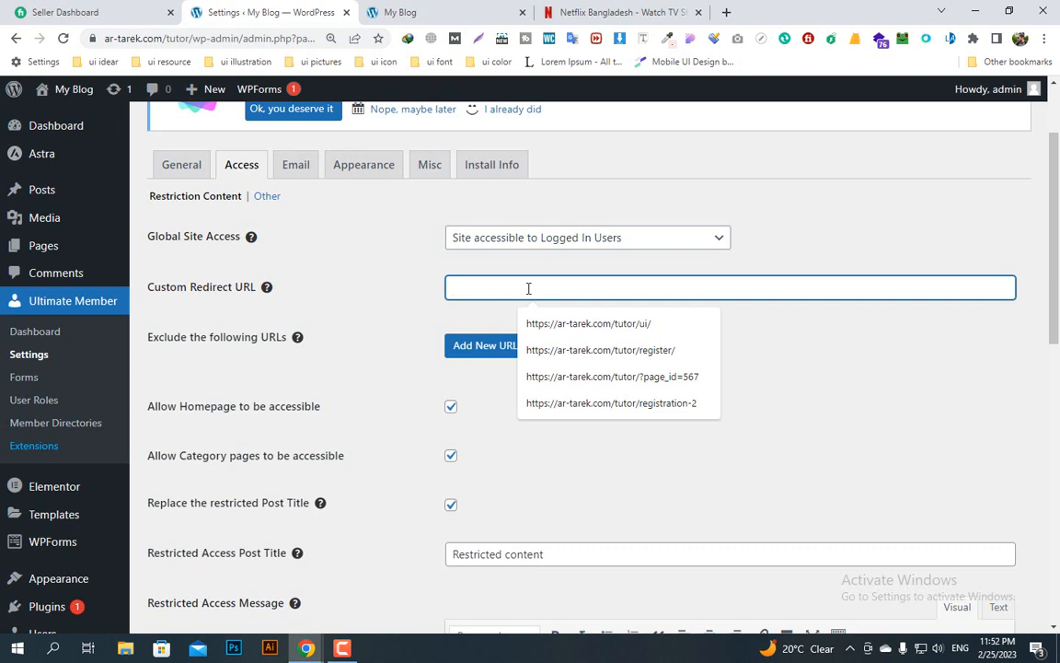
click(810, 375)
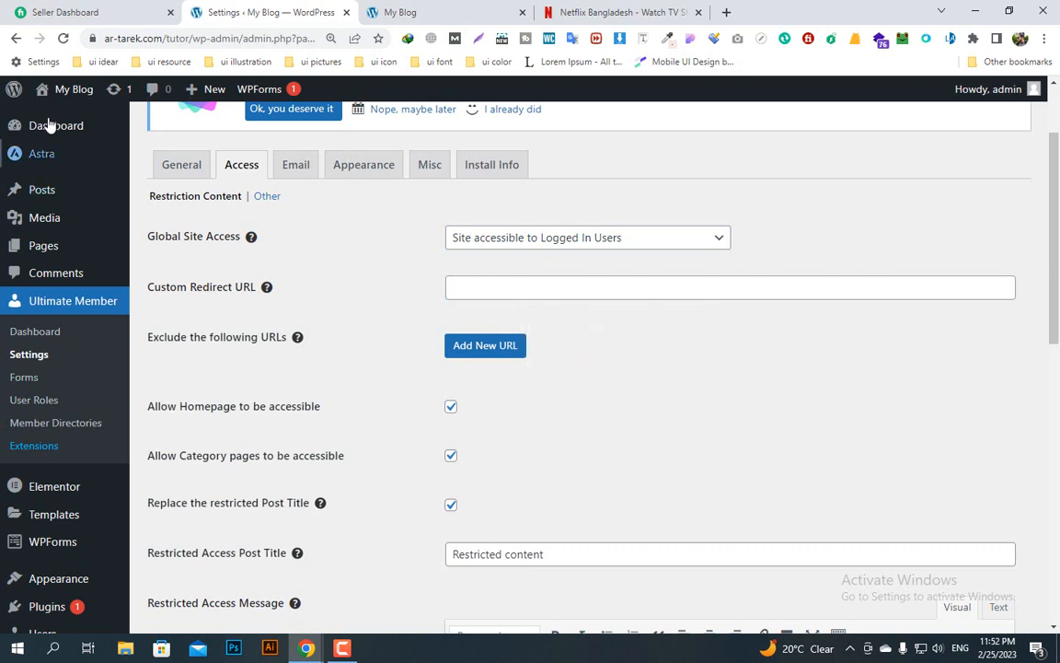
mouse_move(57, 92)
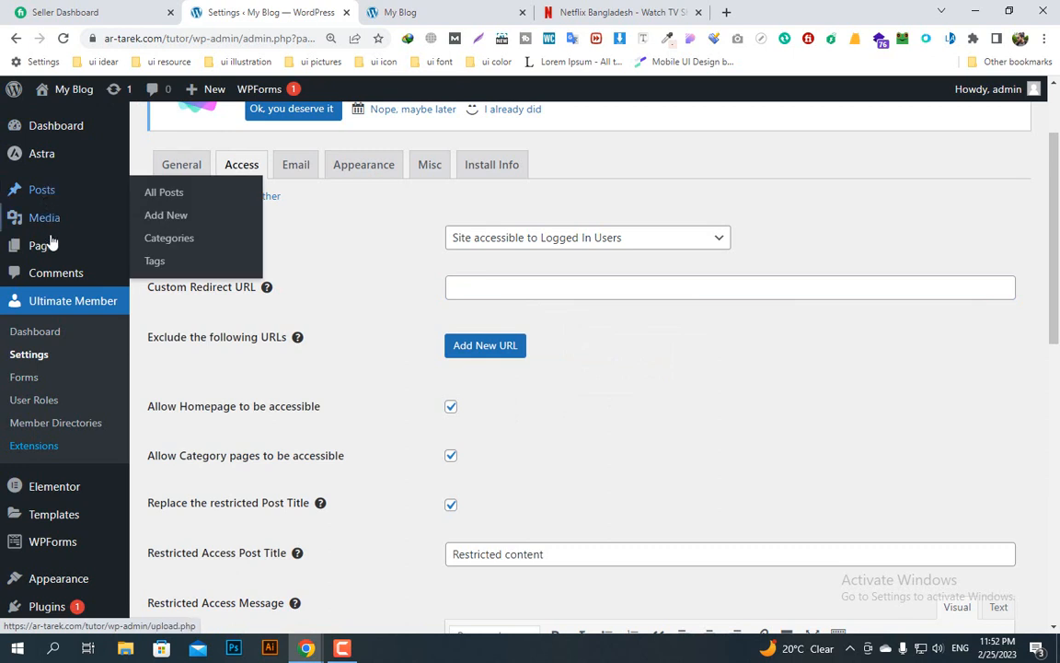
mouse_move(45, 245)
right_click(166, 272)
click(229, 282)
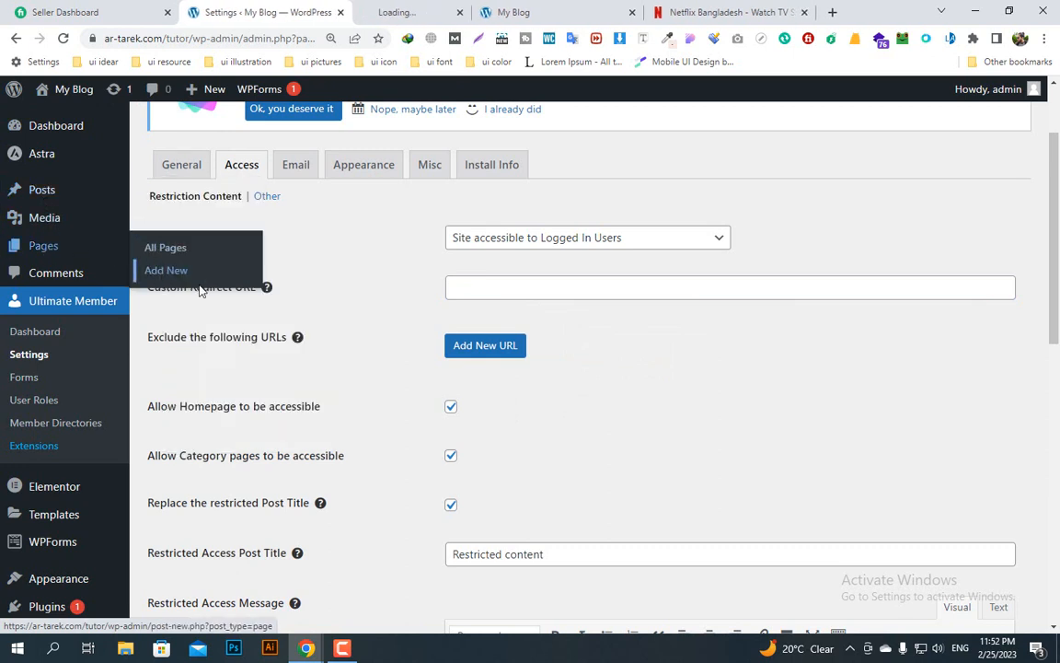
click(405, 12)
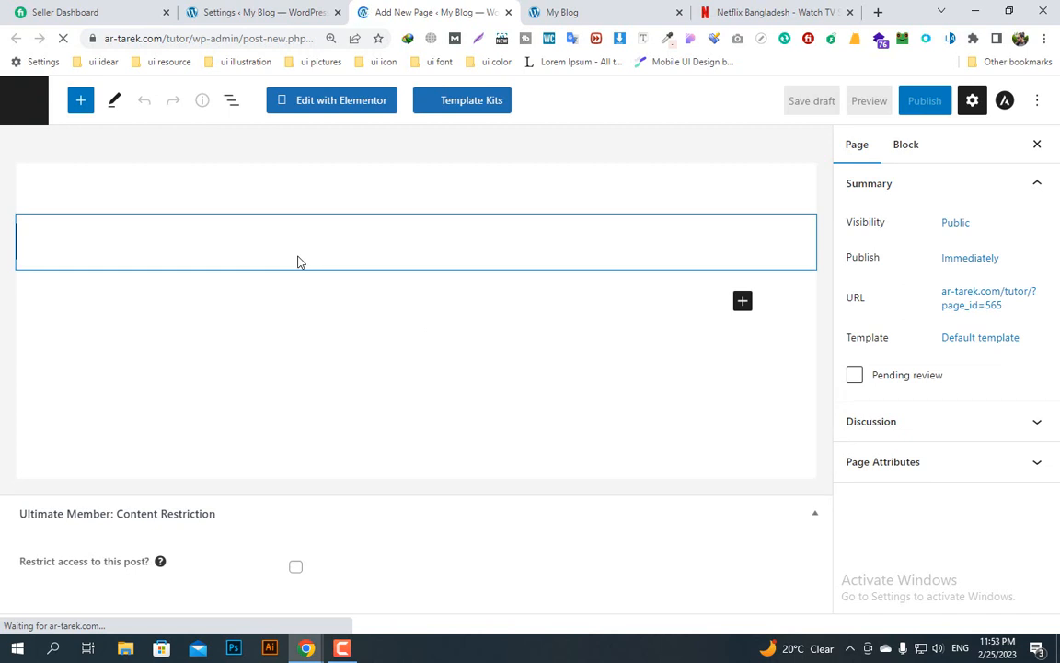
- Title the new page "registration page" and publish it
text(REG)
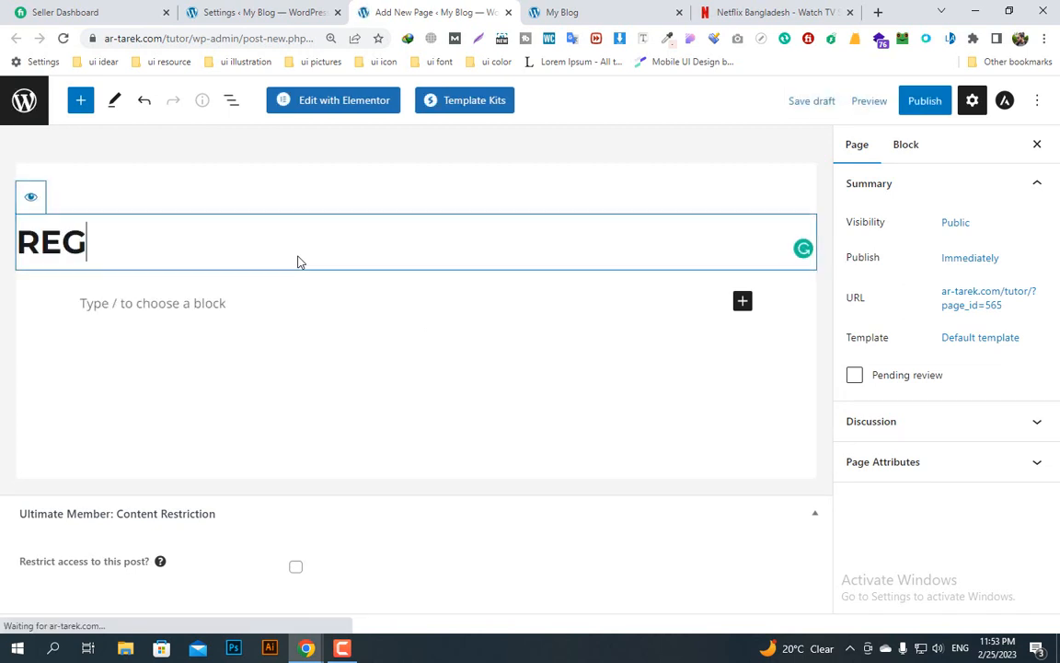
text(ISTRATIO)
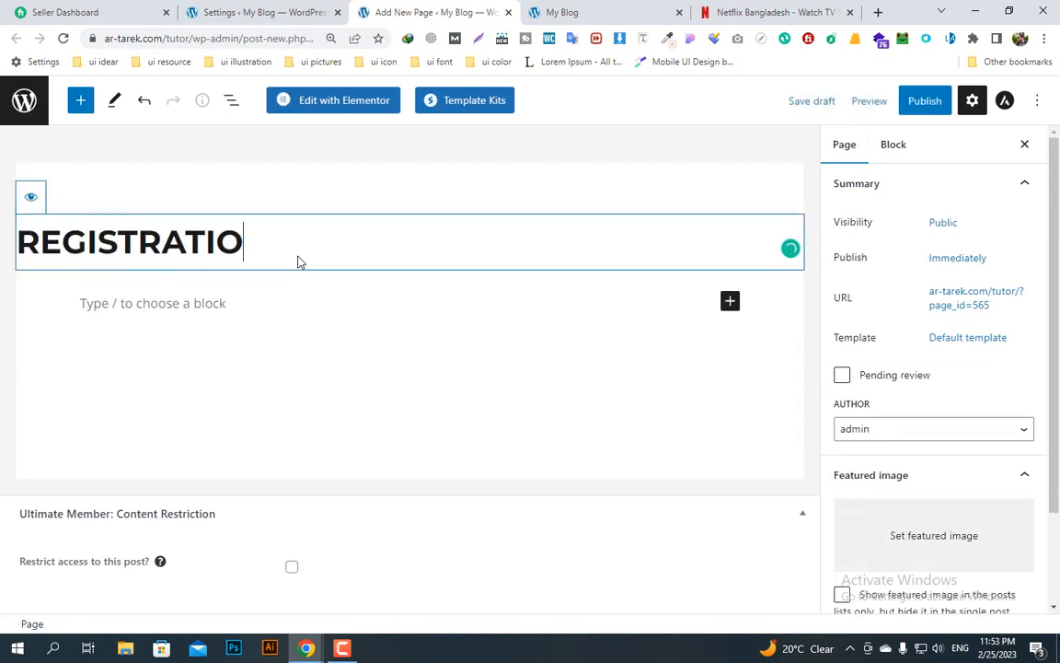
text(NJ)
key(BackSpace)
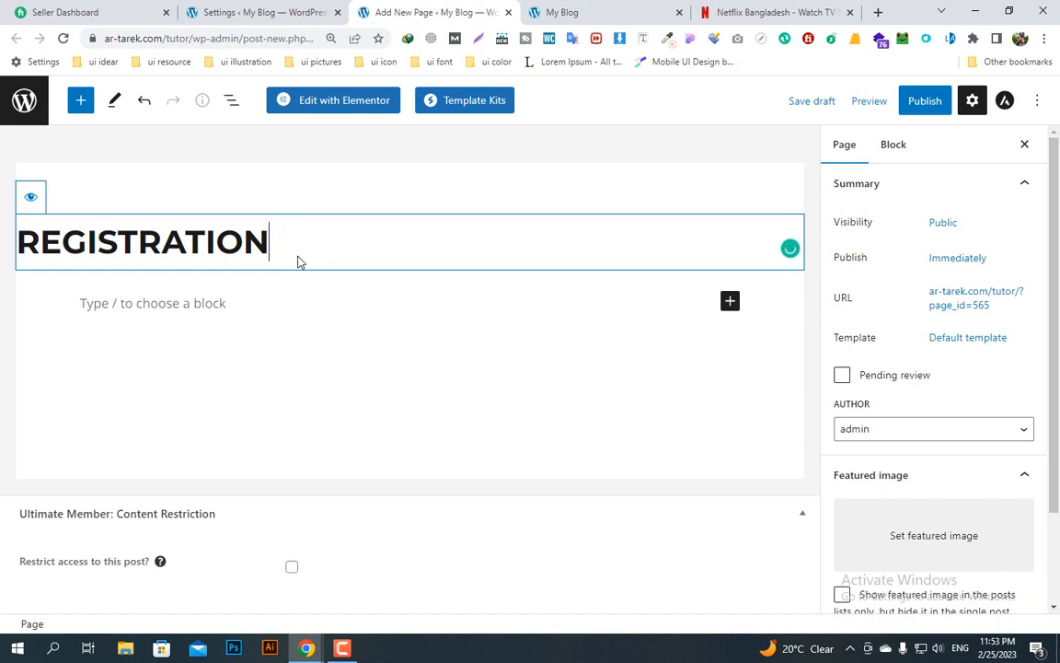
text(PAGE)
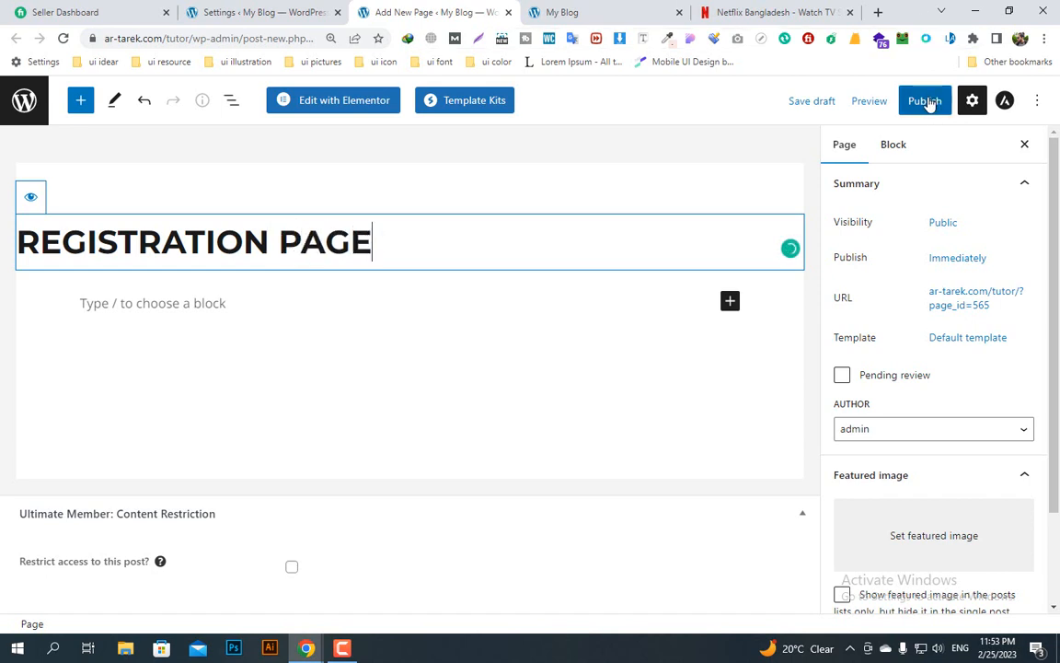
click(928, 103)
click(903, 103)
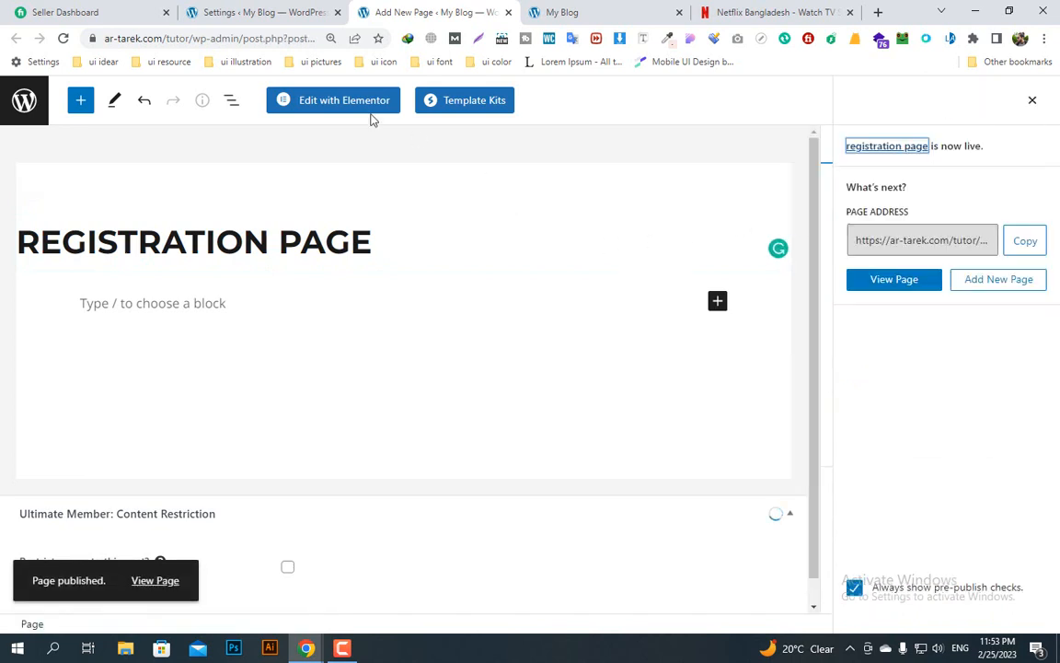
- Open the registration page in Elementor and set its page layout to Elementor Canvas
click(331, 104)
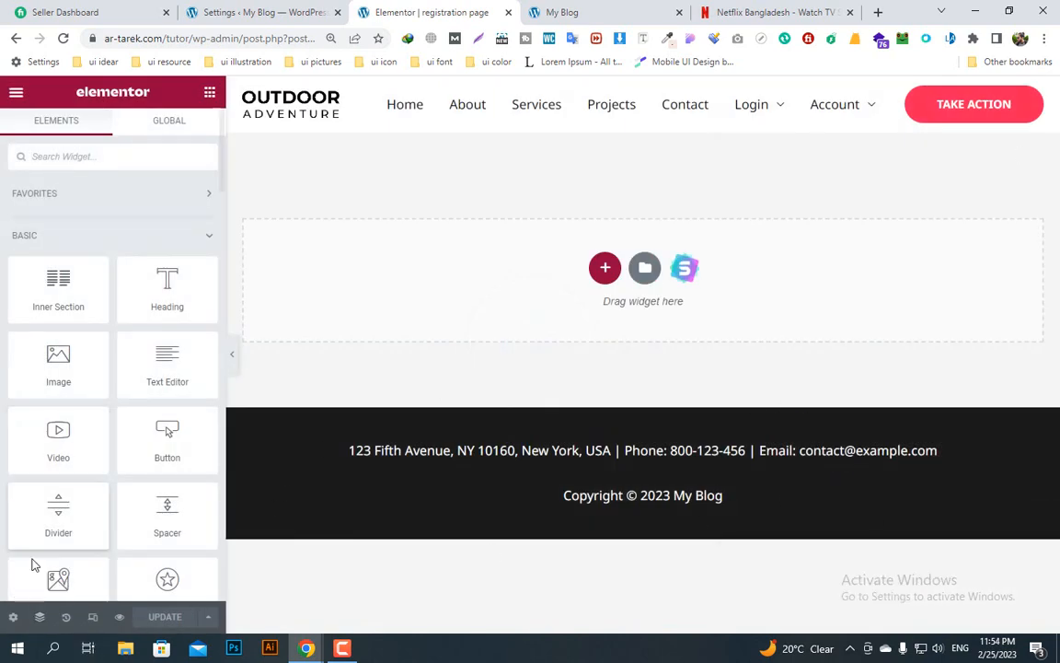
click(13, 616)
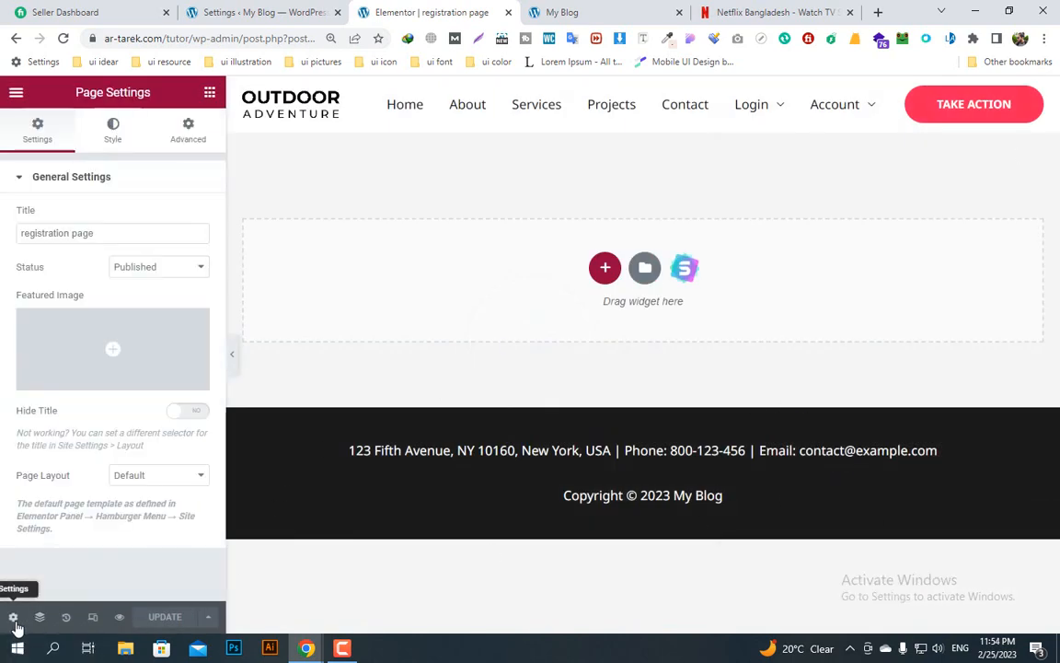
click(147, 478)
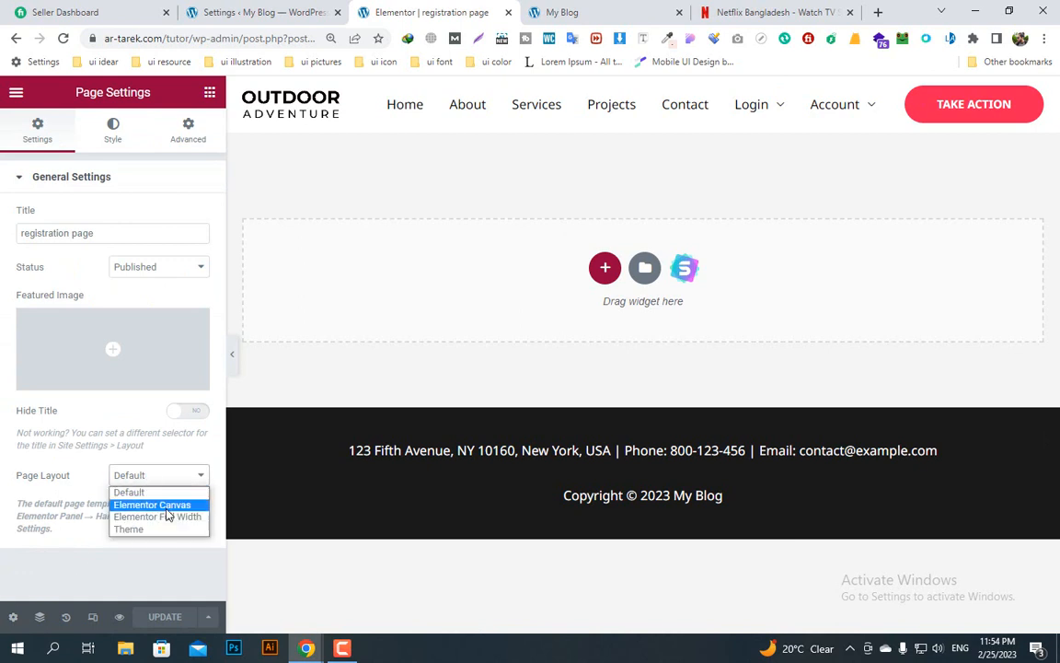
click(161, 511)
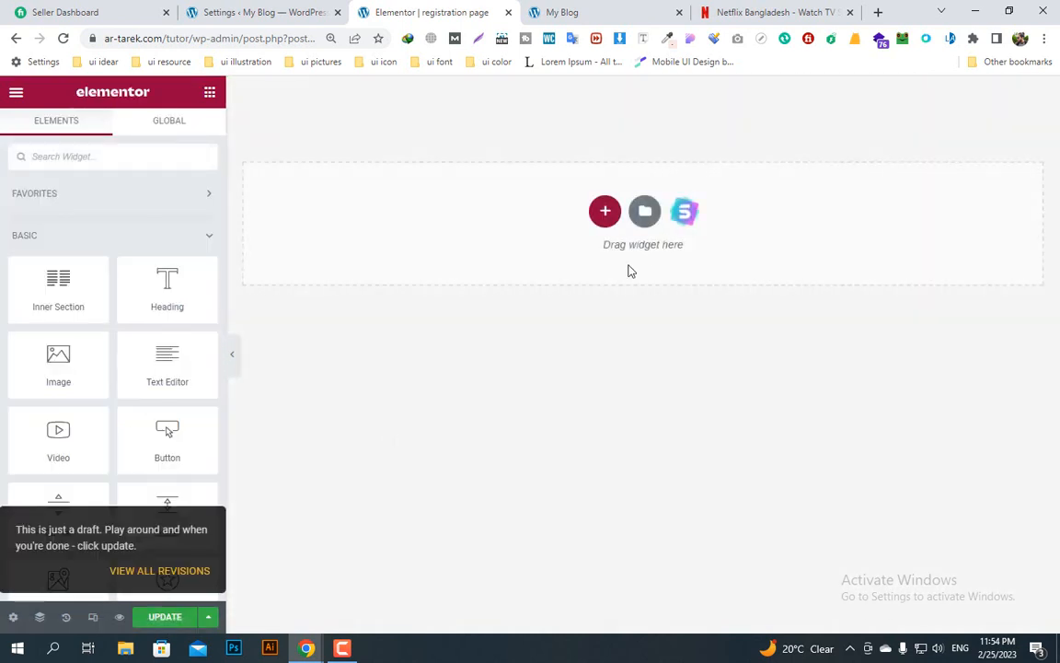
- Examine the Netflix landing page's layout as a design reference and return to the Elementor editor
click(769, 12)
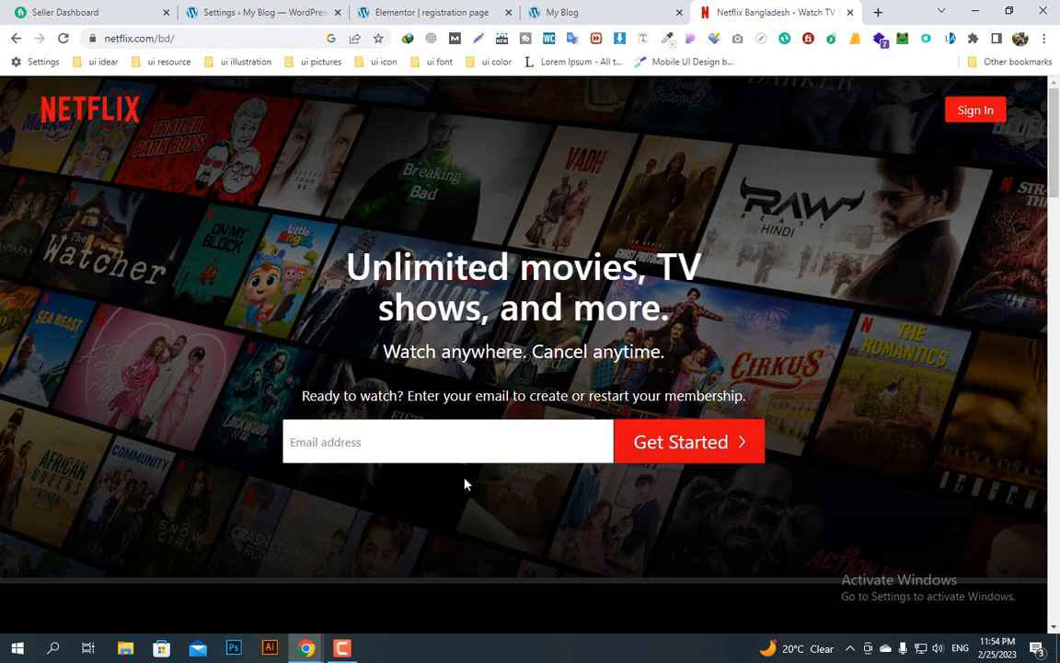
scroll(465, 483, down, 2)
scroll(466, 485, up, 2)
click(426, 11)
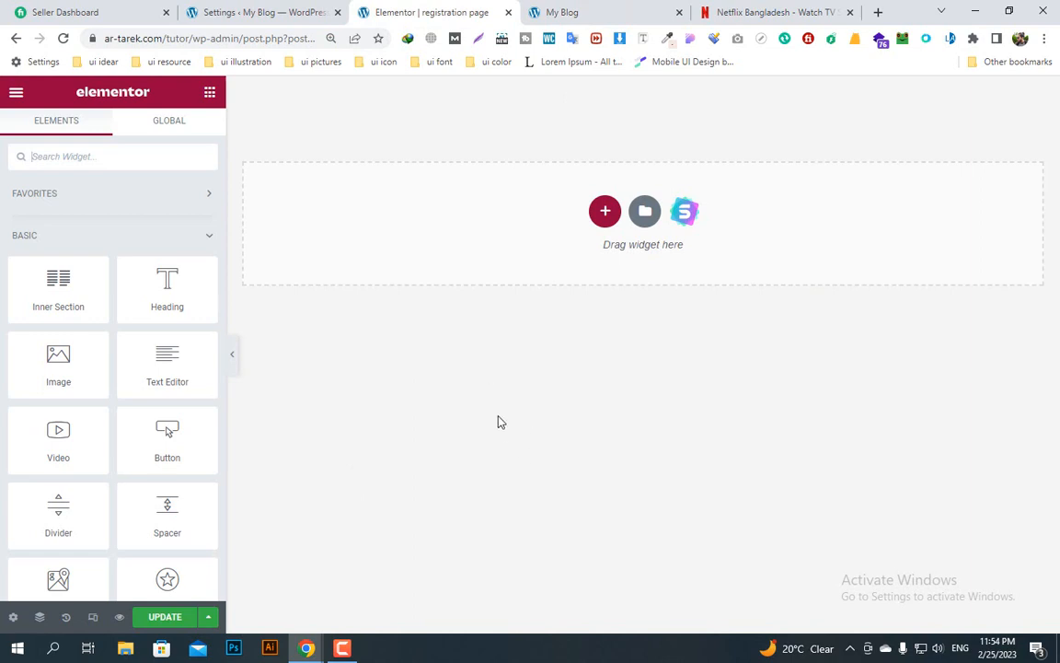
- Add a single-column section to the registration page and place an Image widget in it
click(606, 213)
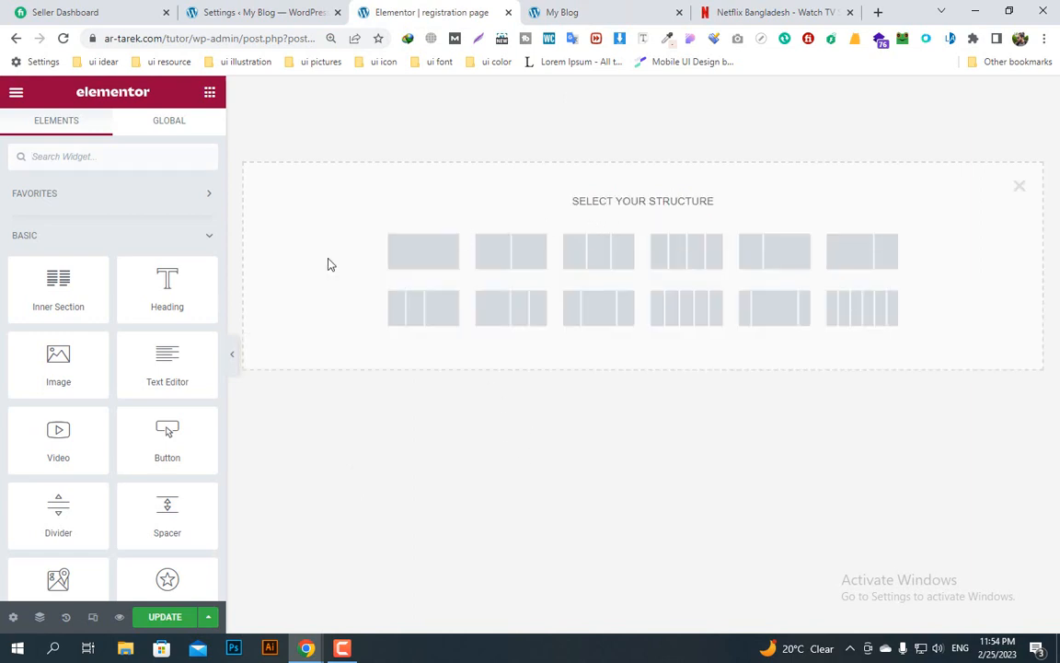
click(426, 252)
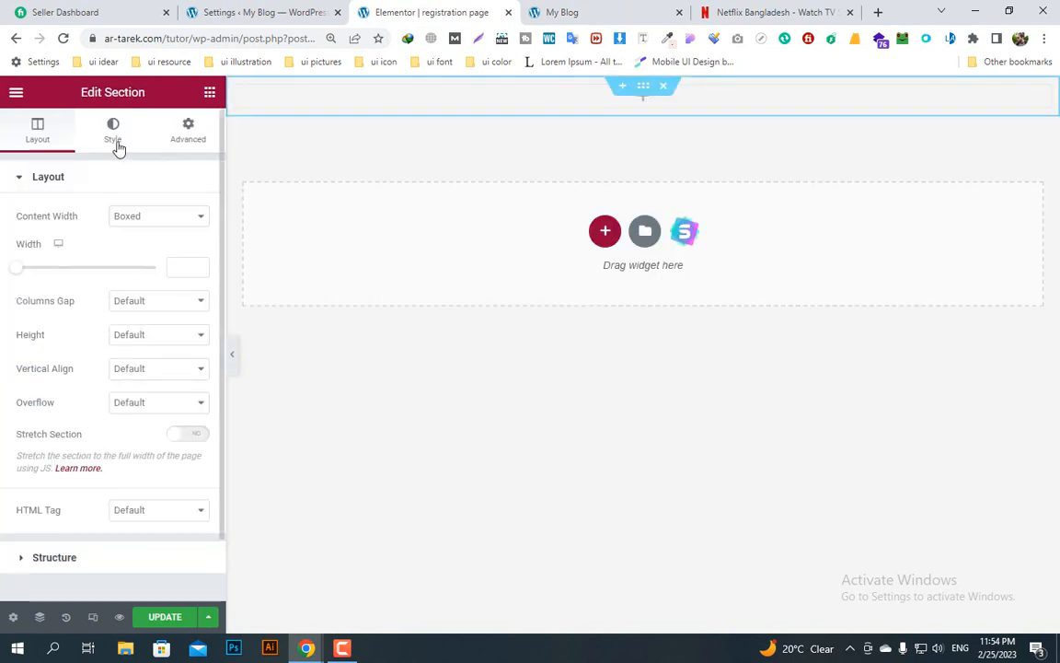
click(209, 94)
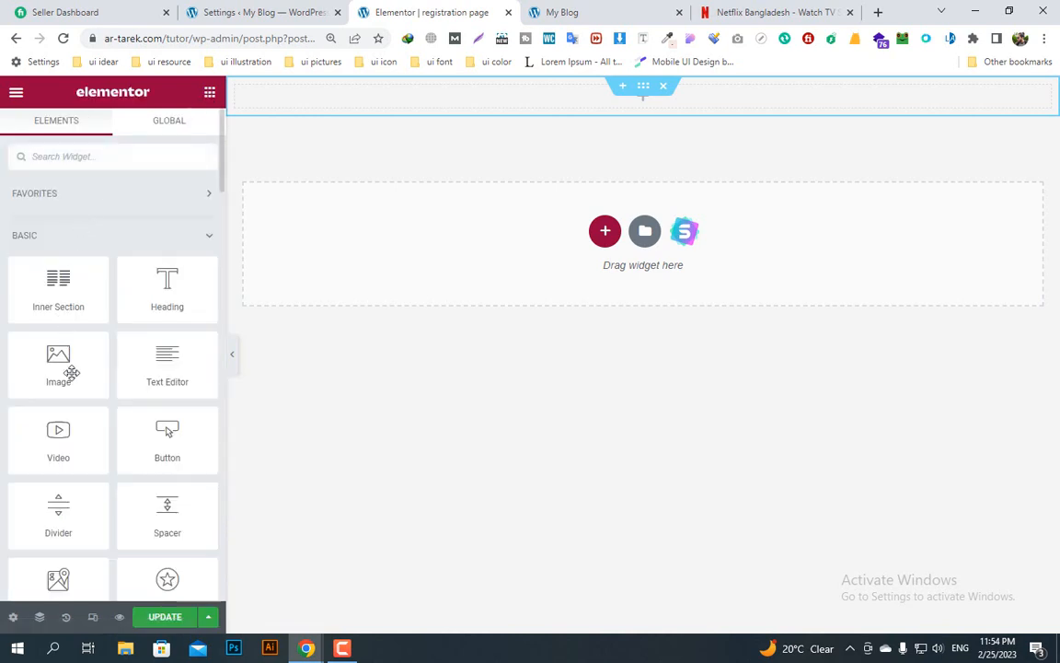
drag(81, 394, 626, 103)
- Upload man-ge672b26d9_1920.jpg from the Downloads folder, insert it into the Image widget, and update the registration page
click(138, 294)
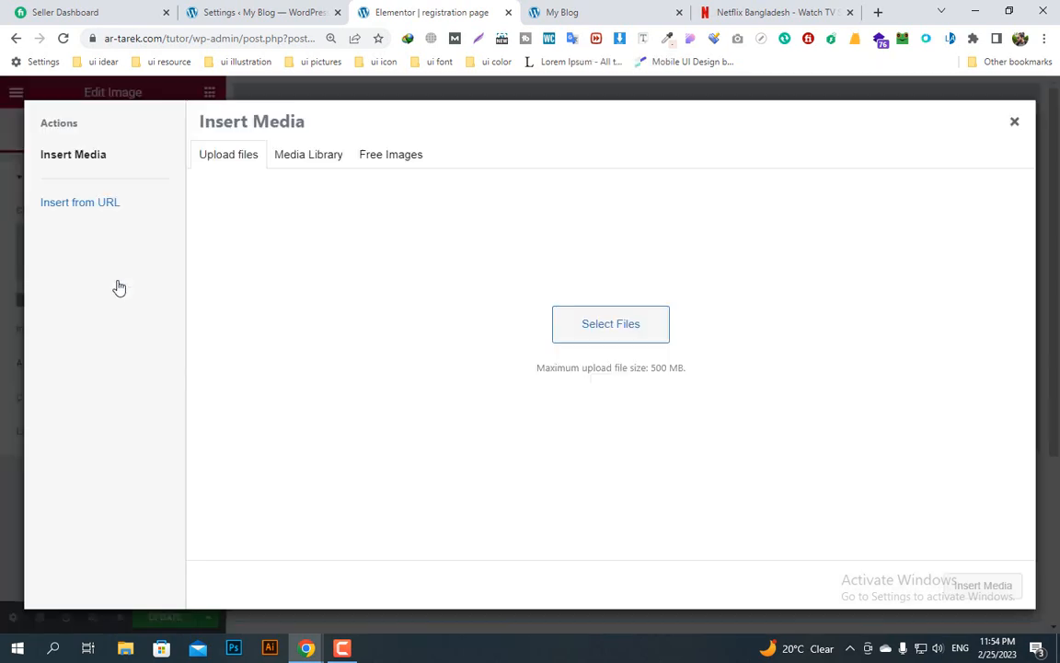
click(575, 369)
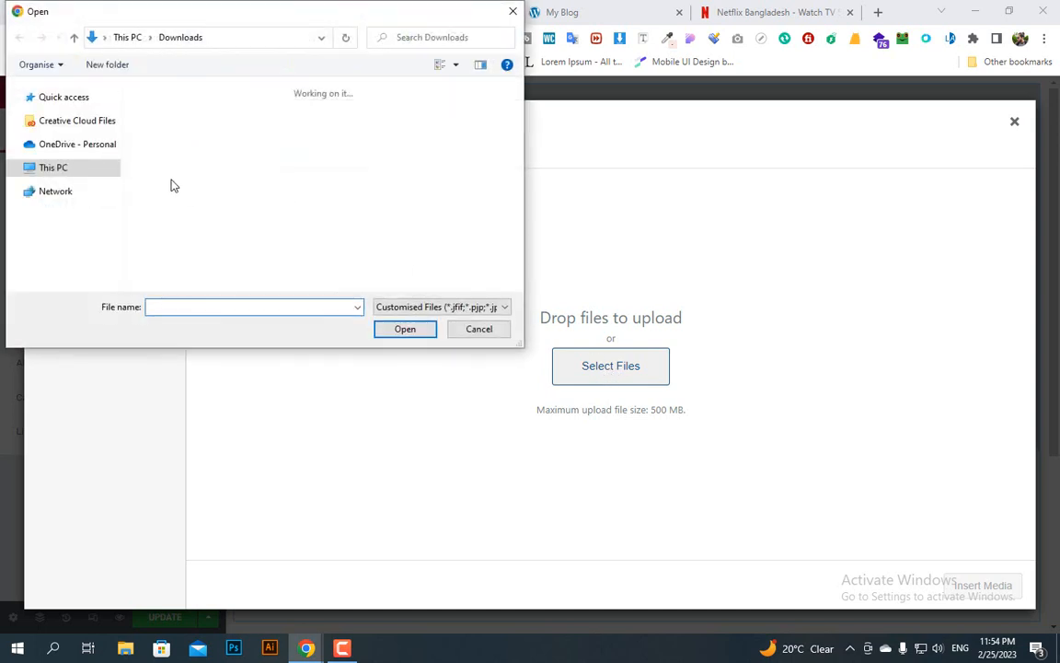
click(387, 117)
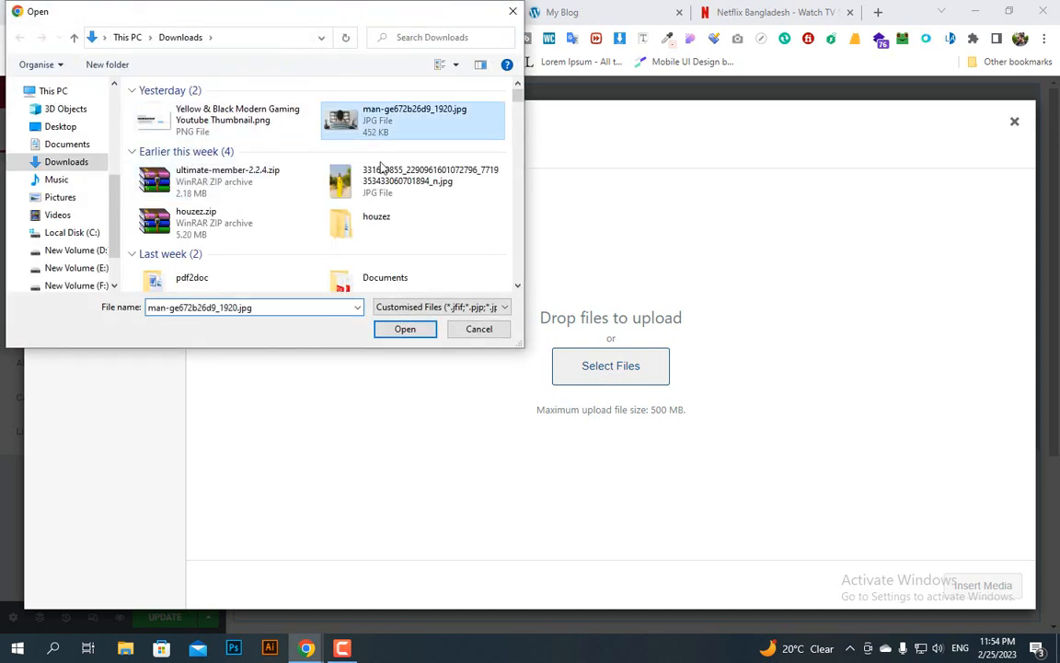
click(405, 329)
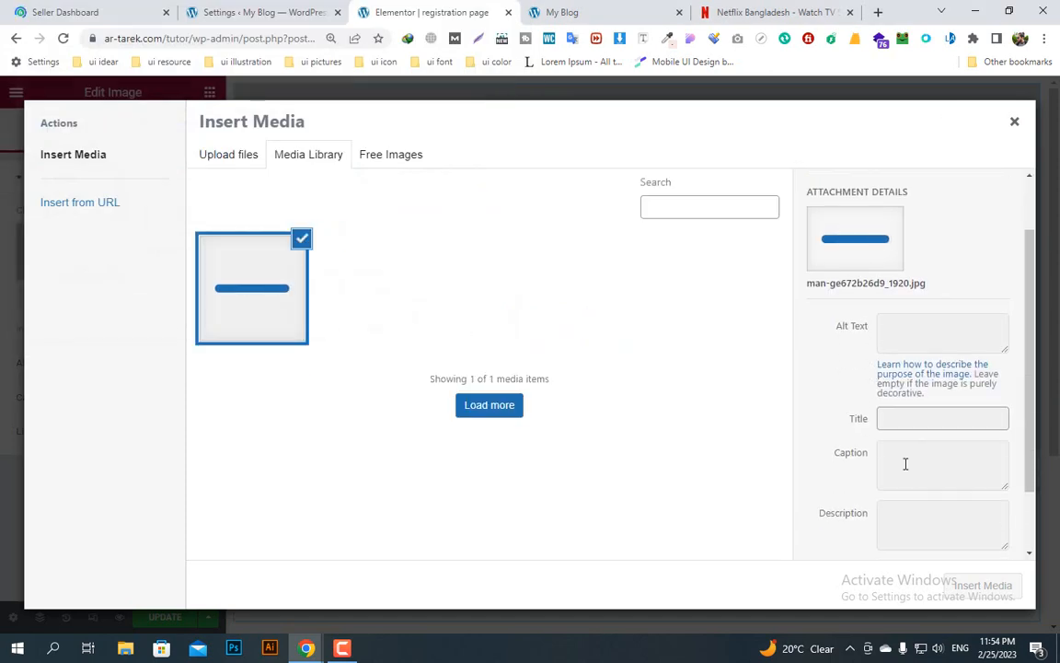
scroll(921, 497, down, 5)
click(983, 585)
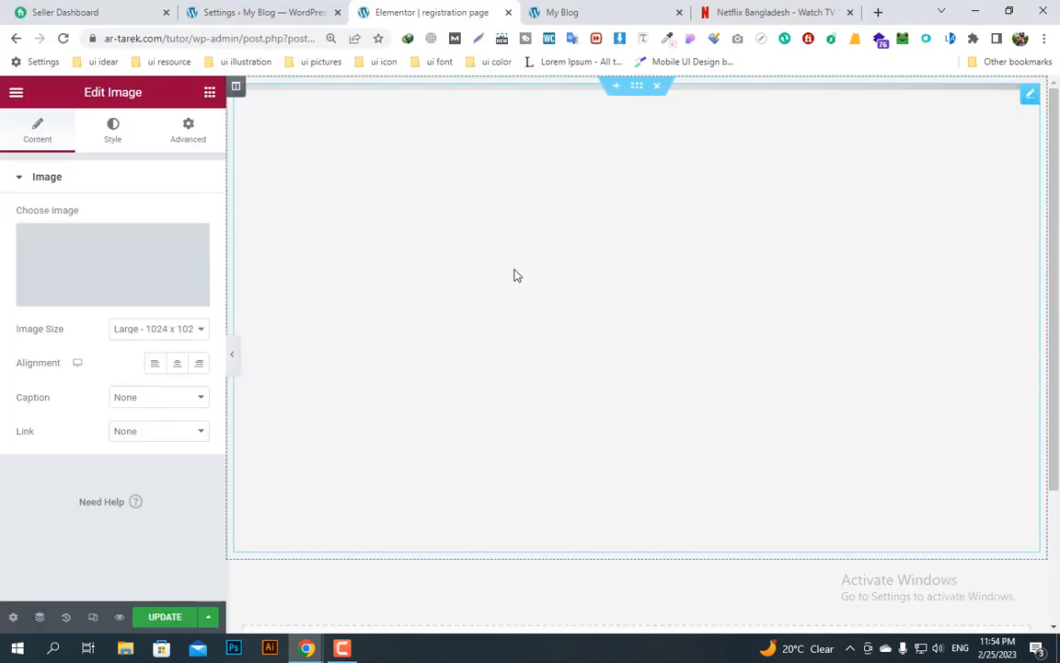
click(167, 625)
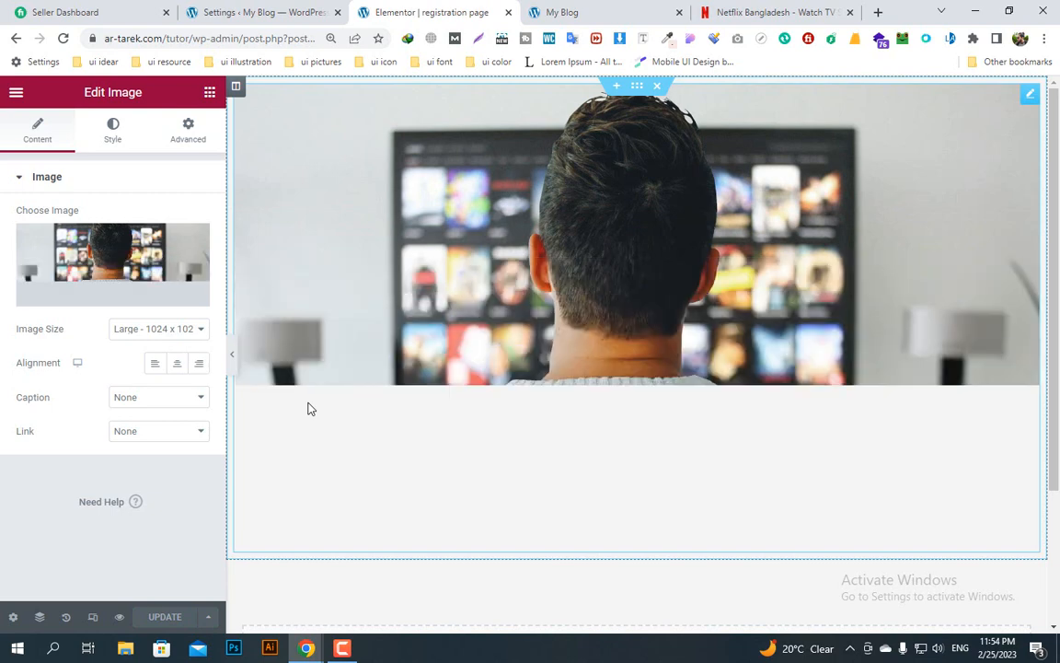
- Preview the registration page, copy its web address, and close the preview
click(120, 616)
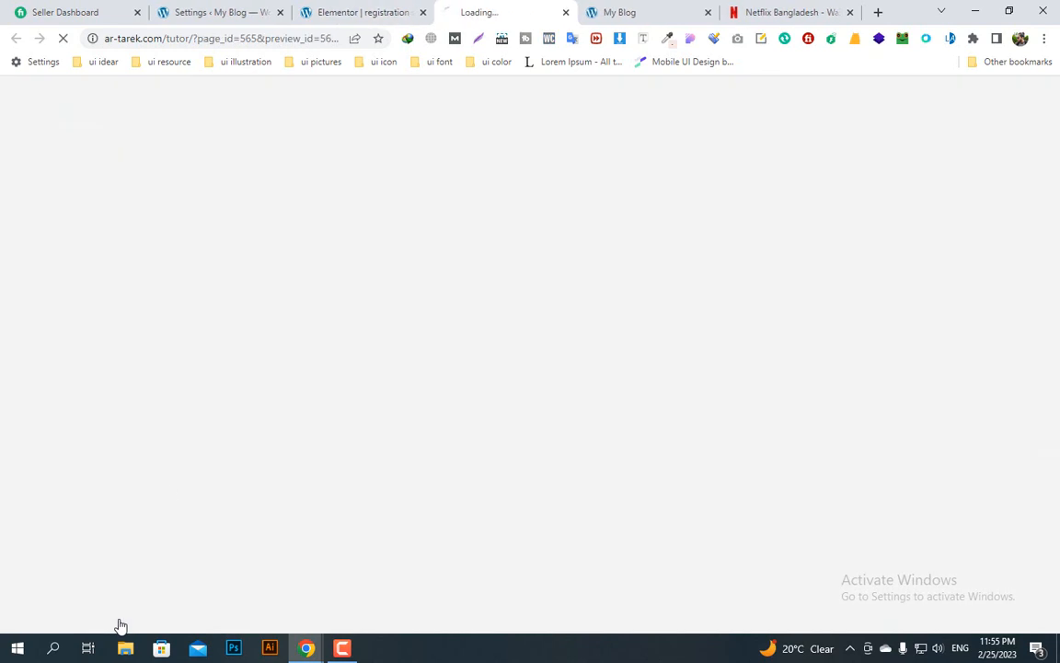
click(242, 42)
right_click(223, 42)
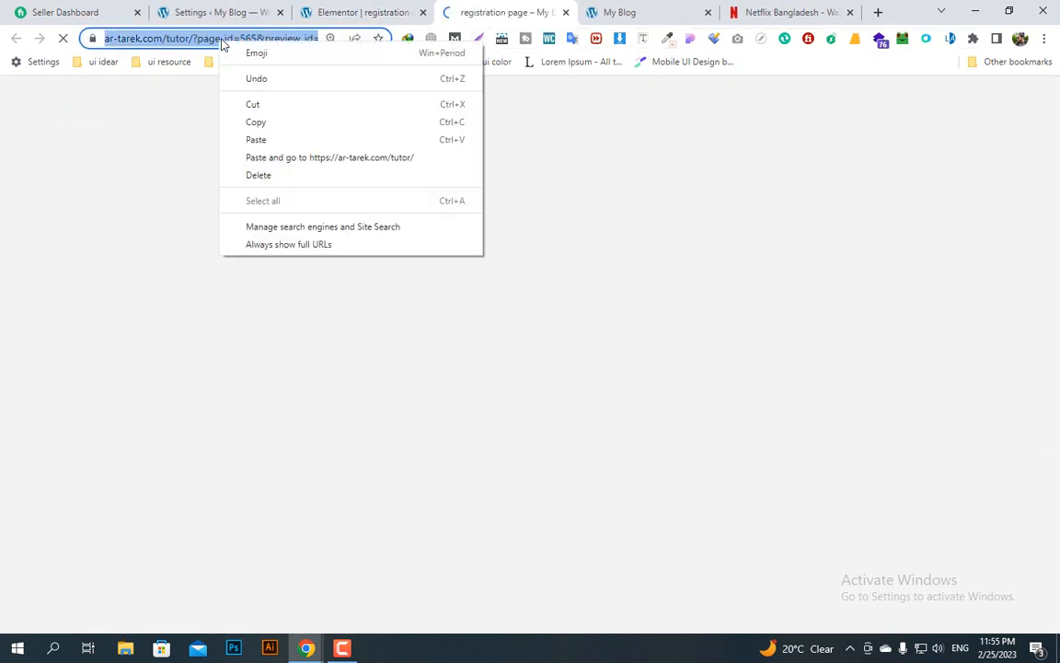
click(276, 120)
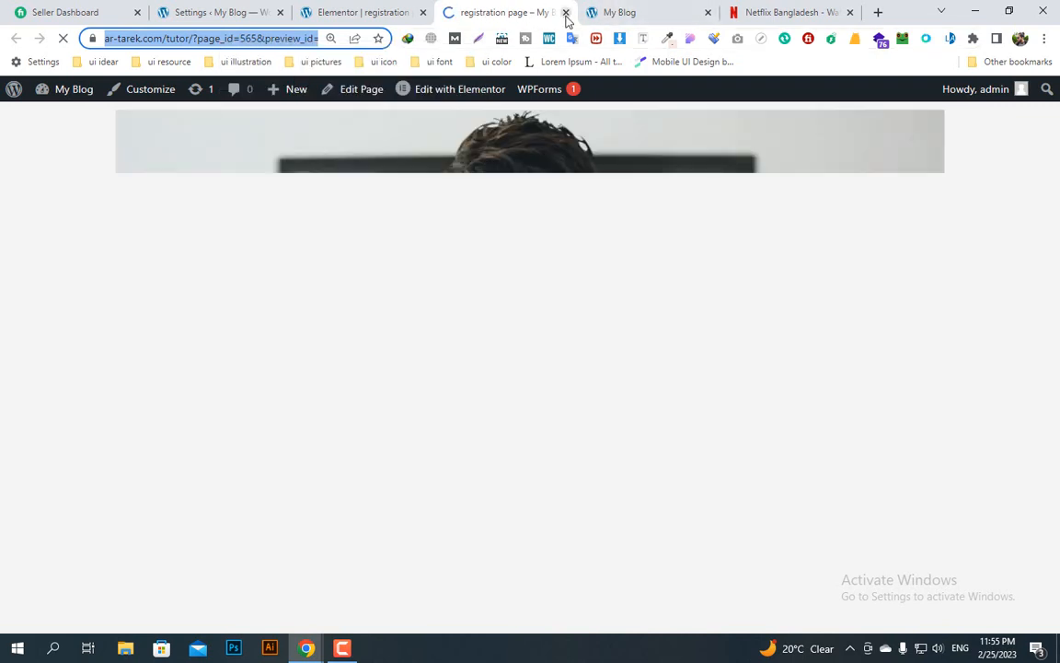
click(566, 13)
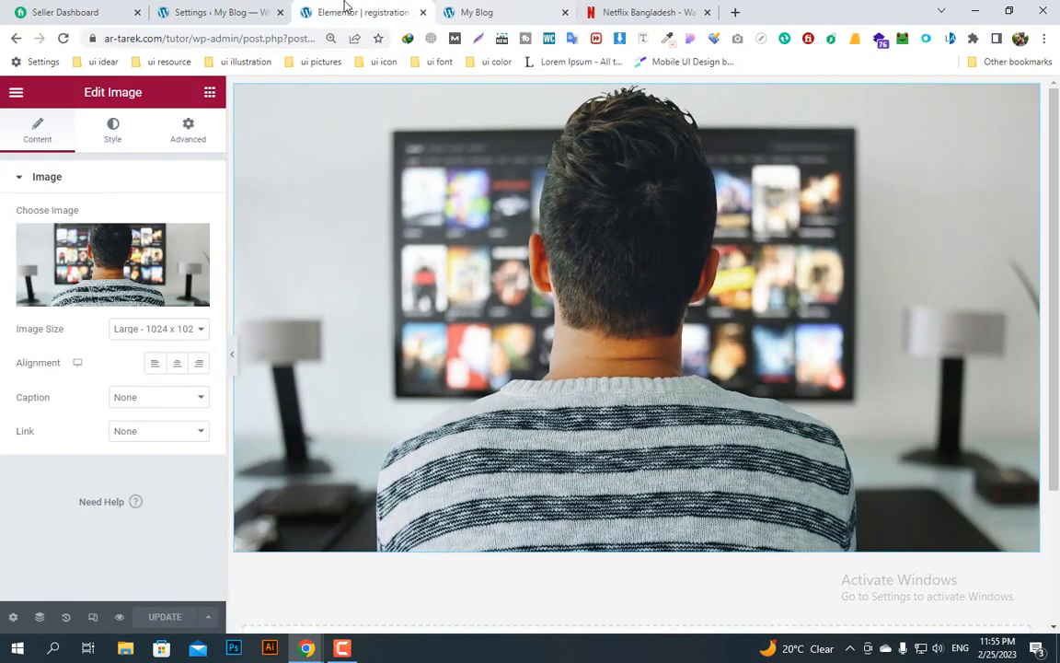
- In the Ultimate Member access settings, set the Custom Redirect URL to the copied registration page address
click(237, 12)
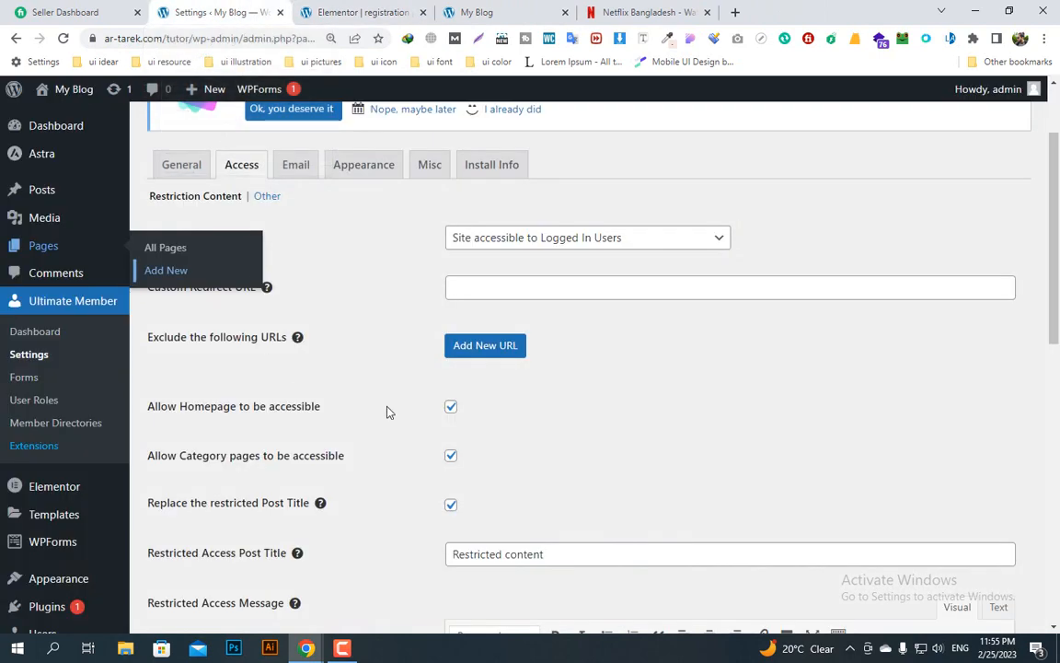
click(586, 288)
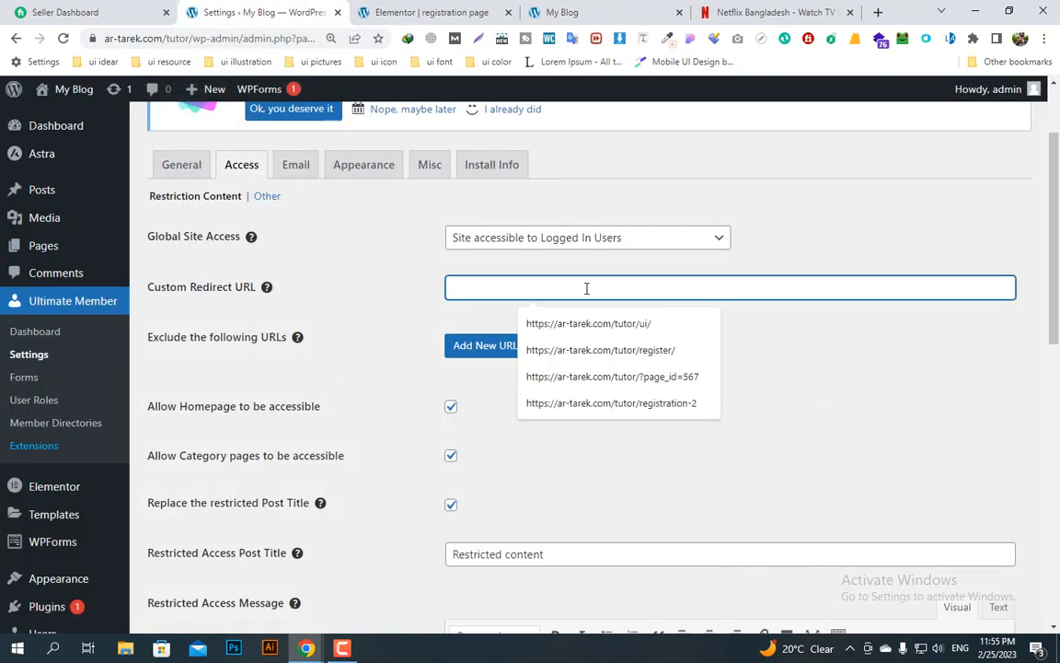
key(ctrl+v)
- Turn off homepage accessibility in the content restriction settings and save the changes
scroll(543, 393, down, 3)
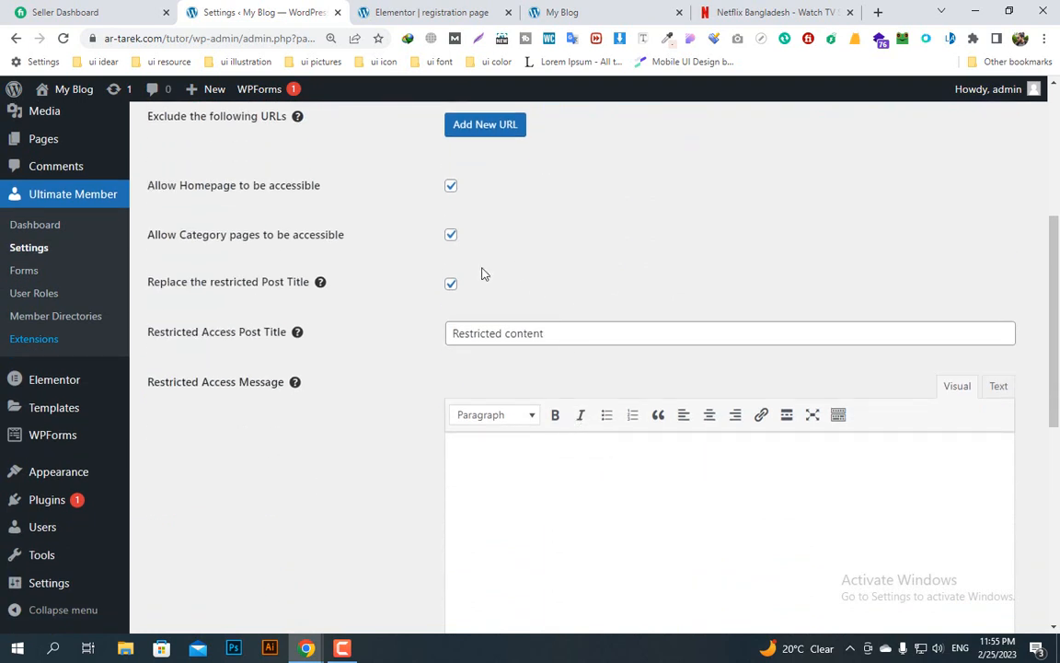
click(451, 187)
scroll(390, 360, down, 5)
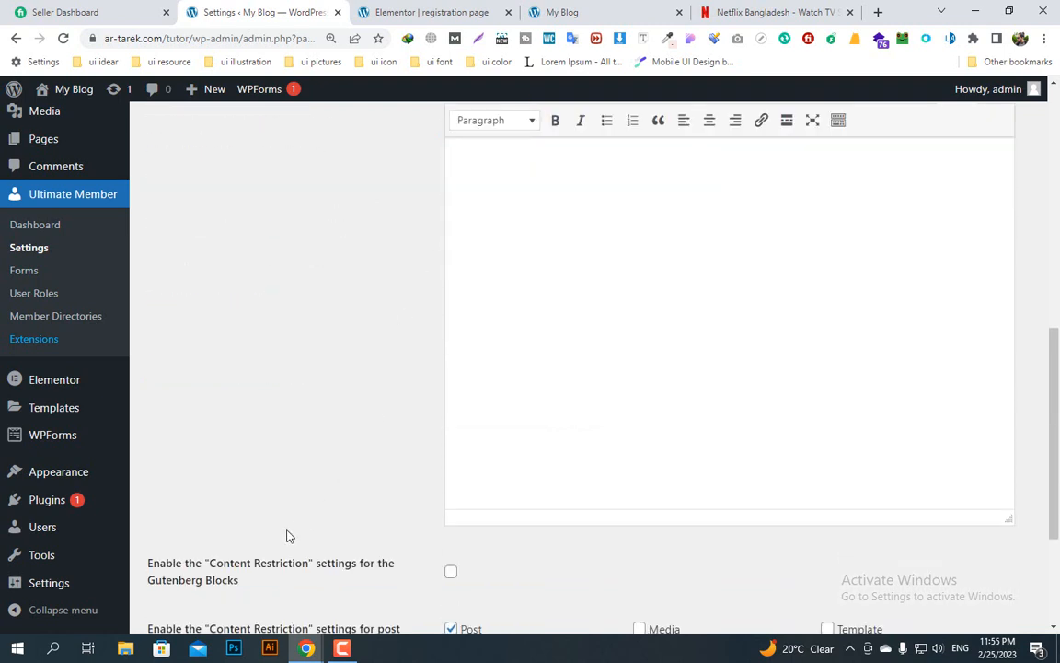
click(188, 549)
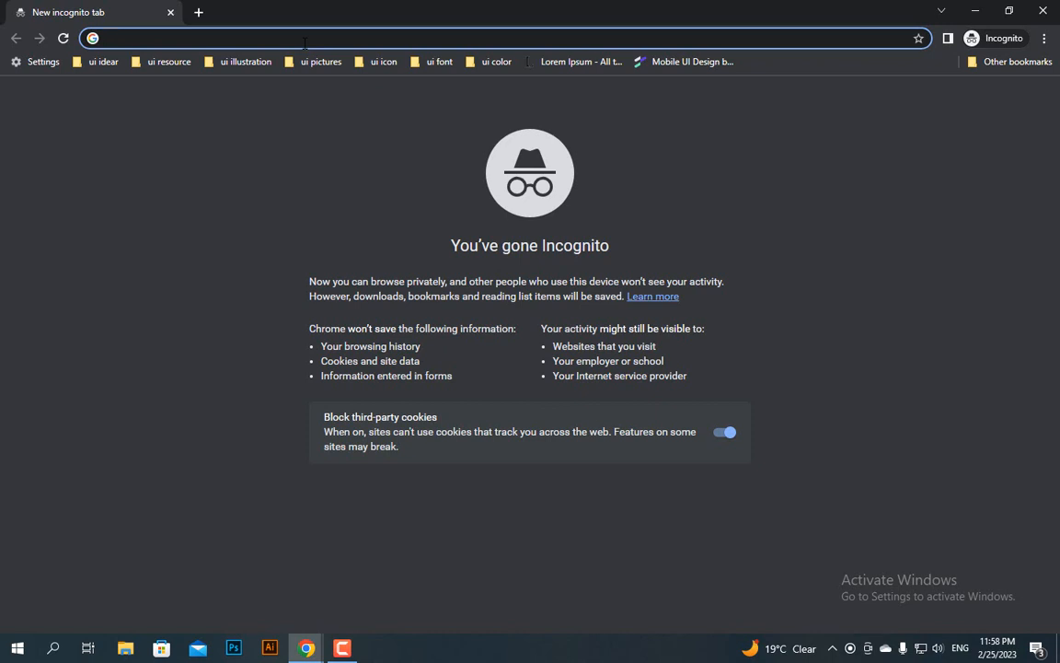
- Load the copied site address in the incognito window to test the redirect for logged-out visitors
key(ctrl+v)
key(Return)
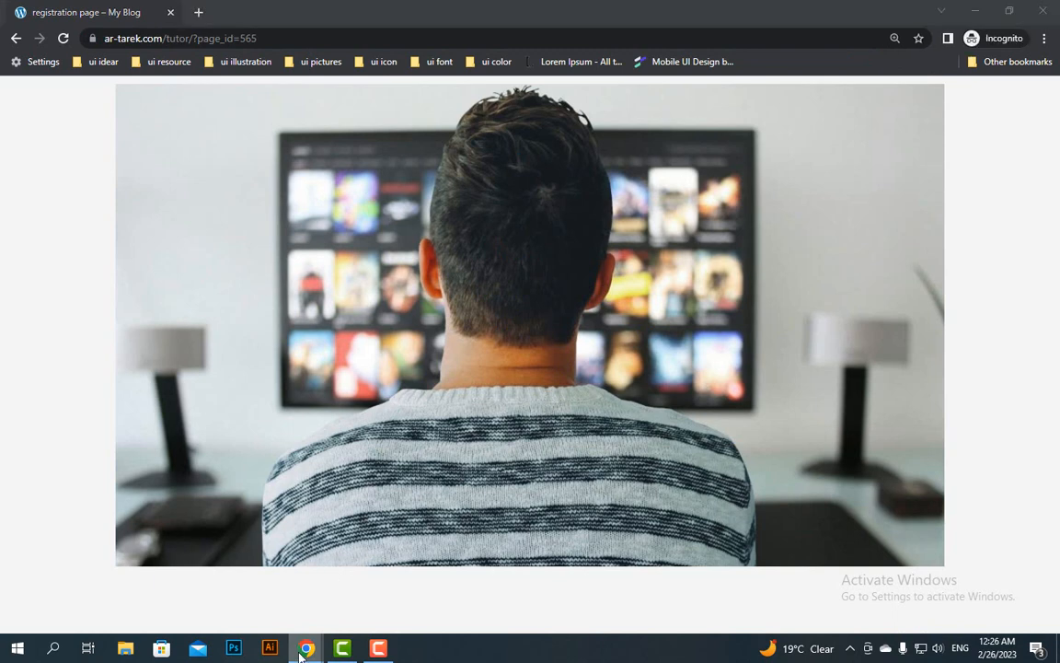
- Return to the regular browser window, check the saved Ultimate Member redirect setting, and bring up the Netflix landing page for reference
mouse_move(307, 648)
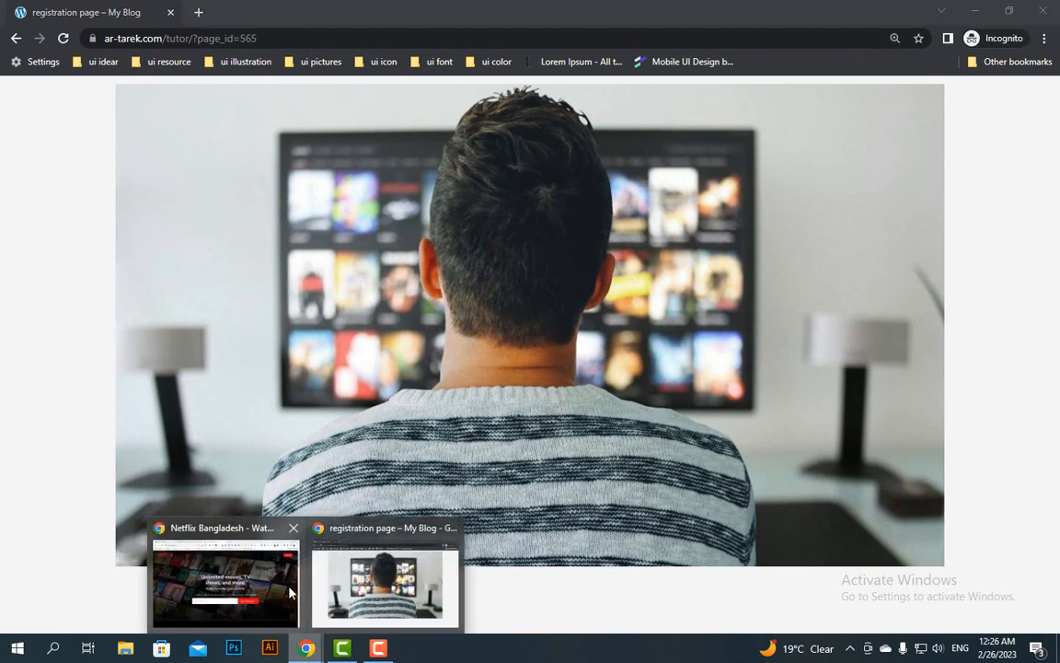
click(266, 595)
click(221, 12)
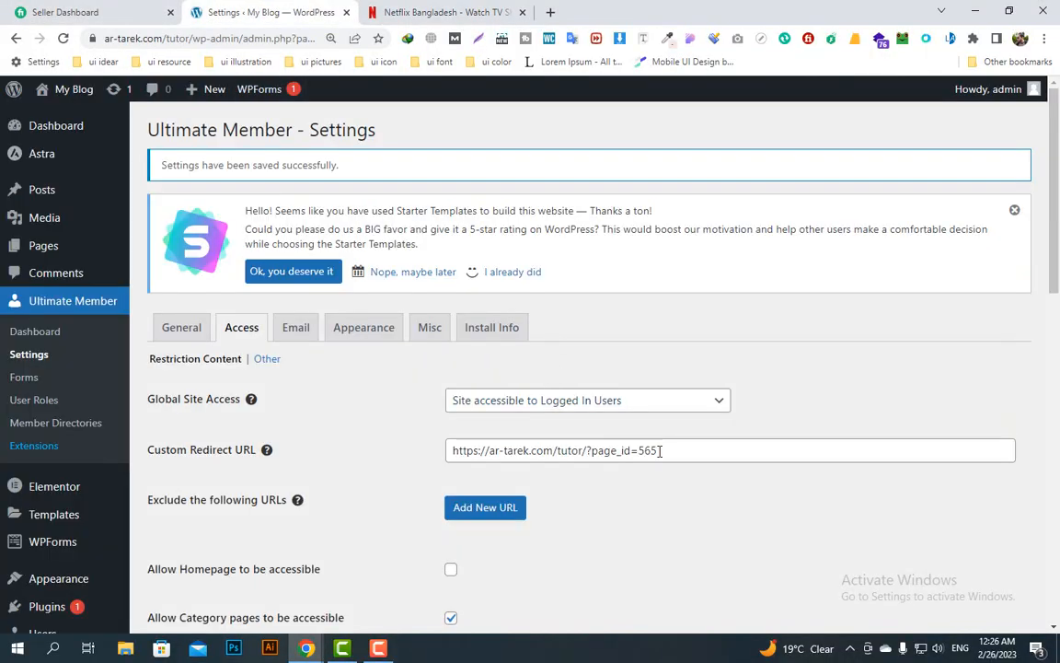
click(443, 7)
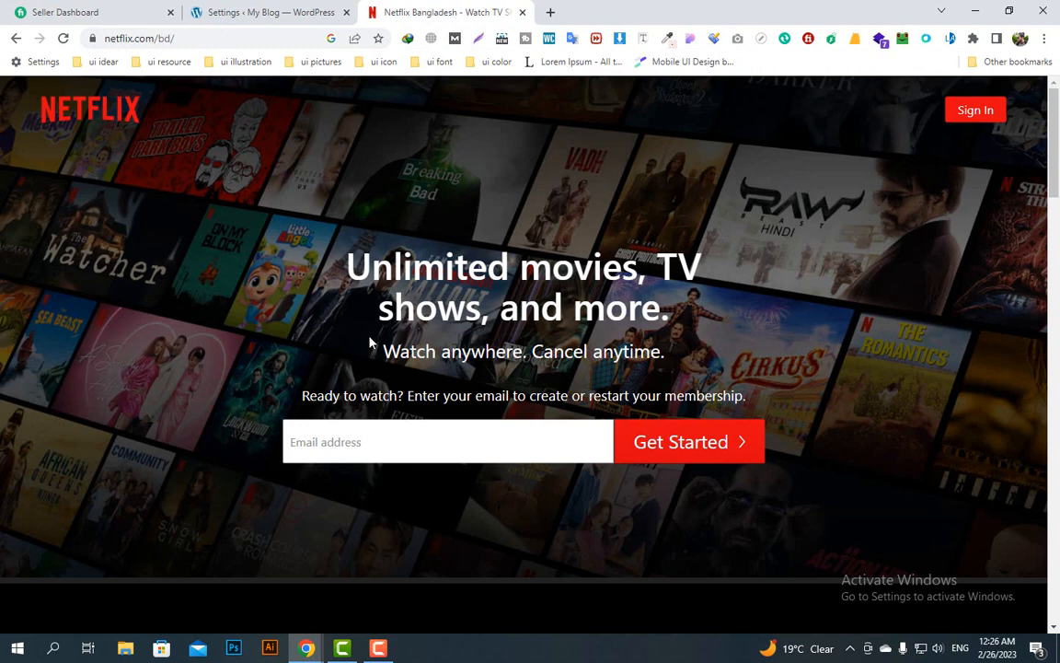